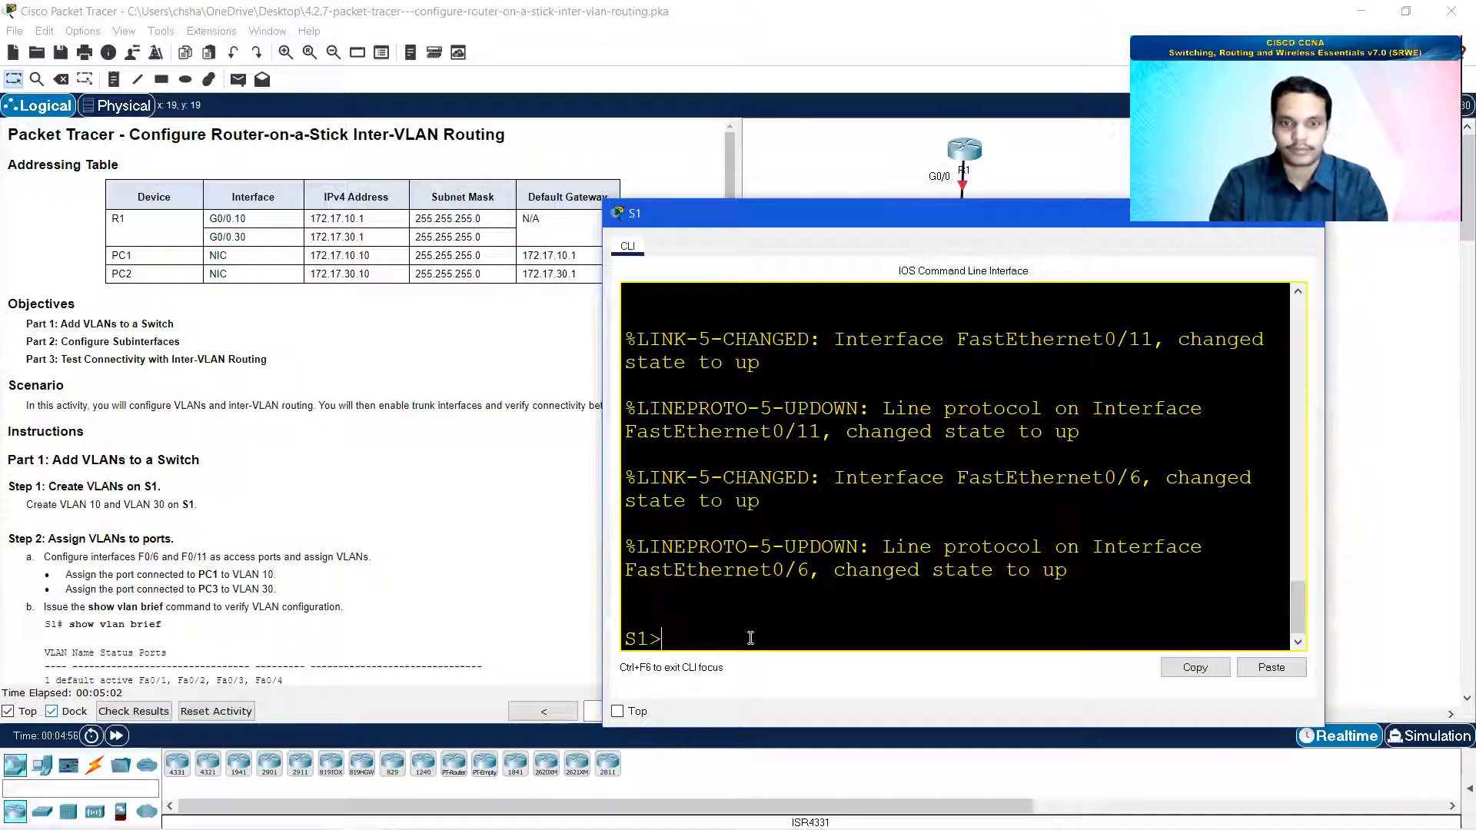
Step: Enter privileged EXEC mode and then global configuration mode on switch S1
type("en")
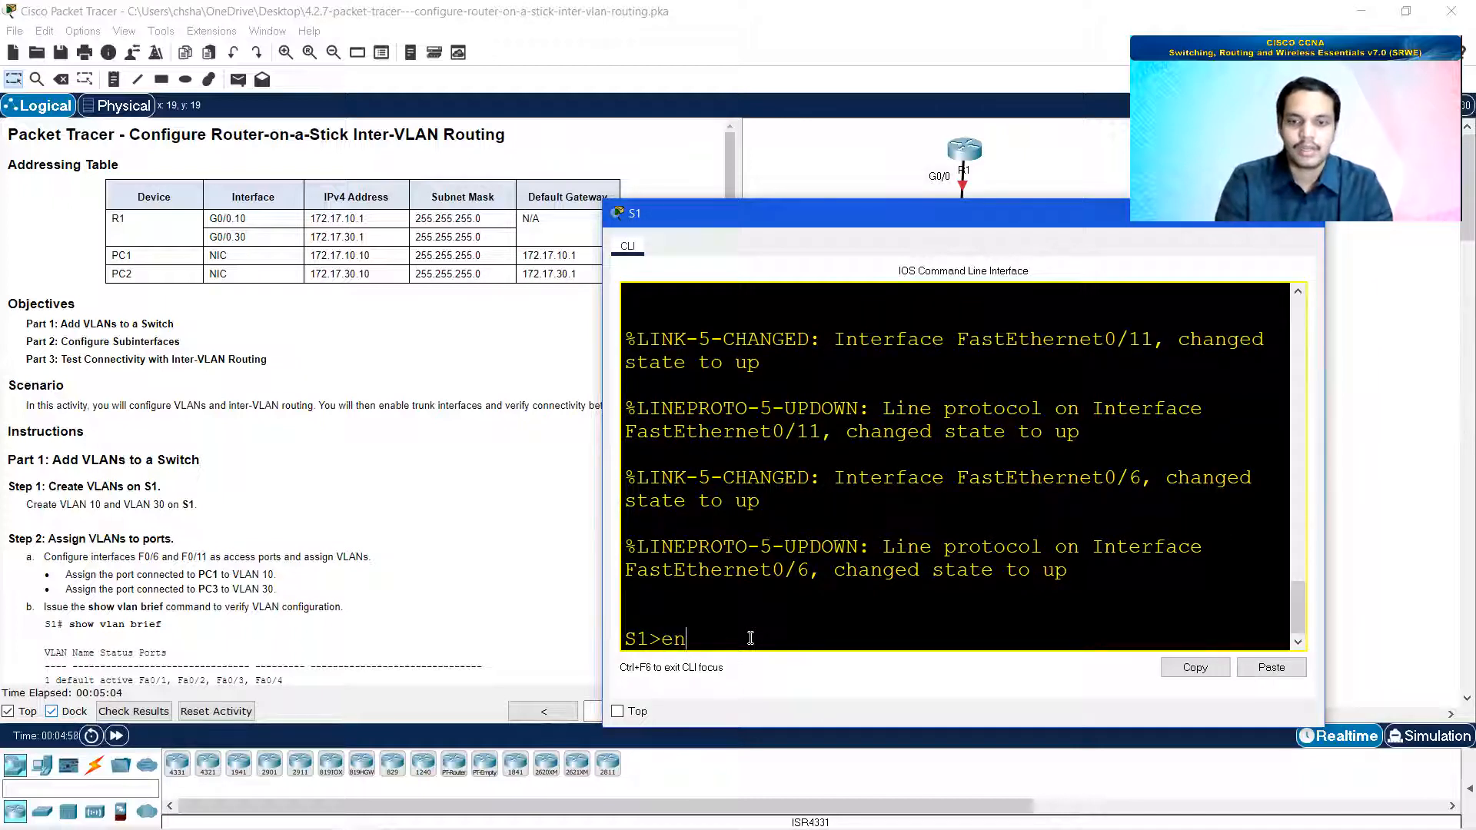
key("Return")
type("conf ")
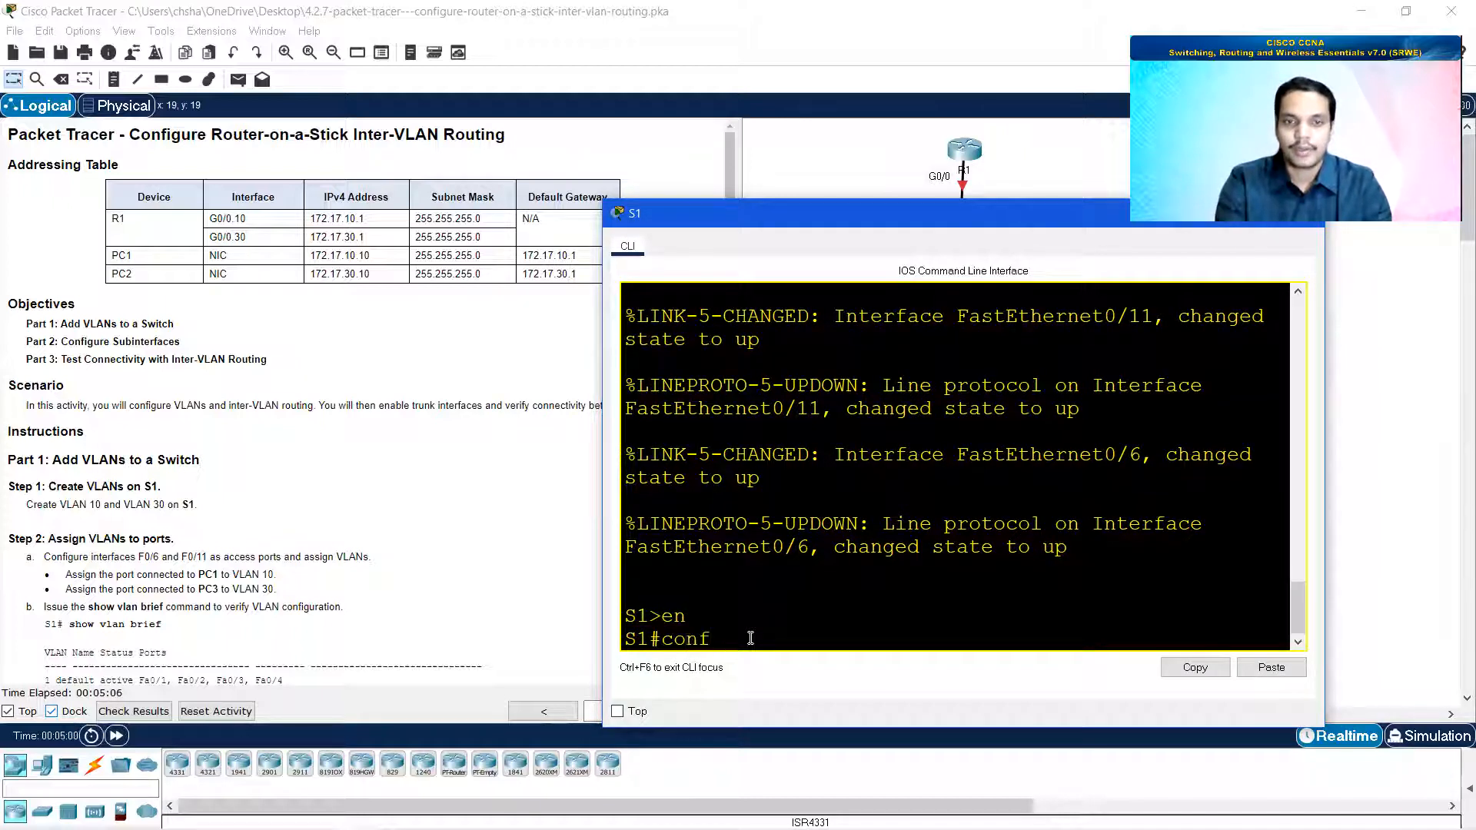
type("t")
key("Return")
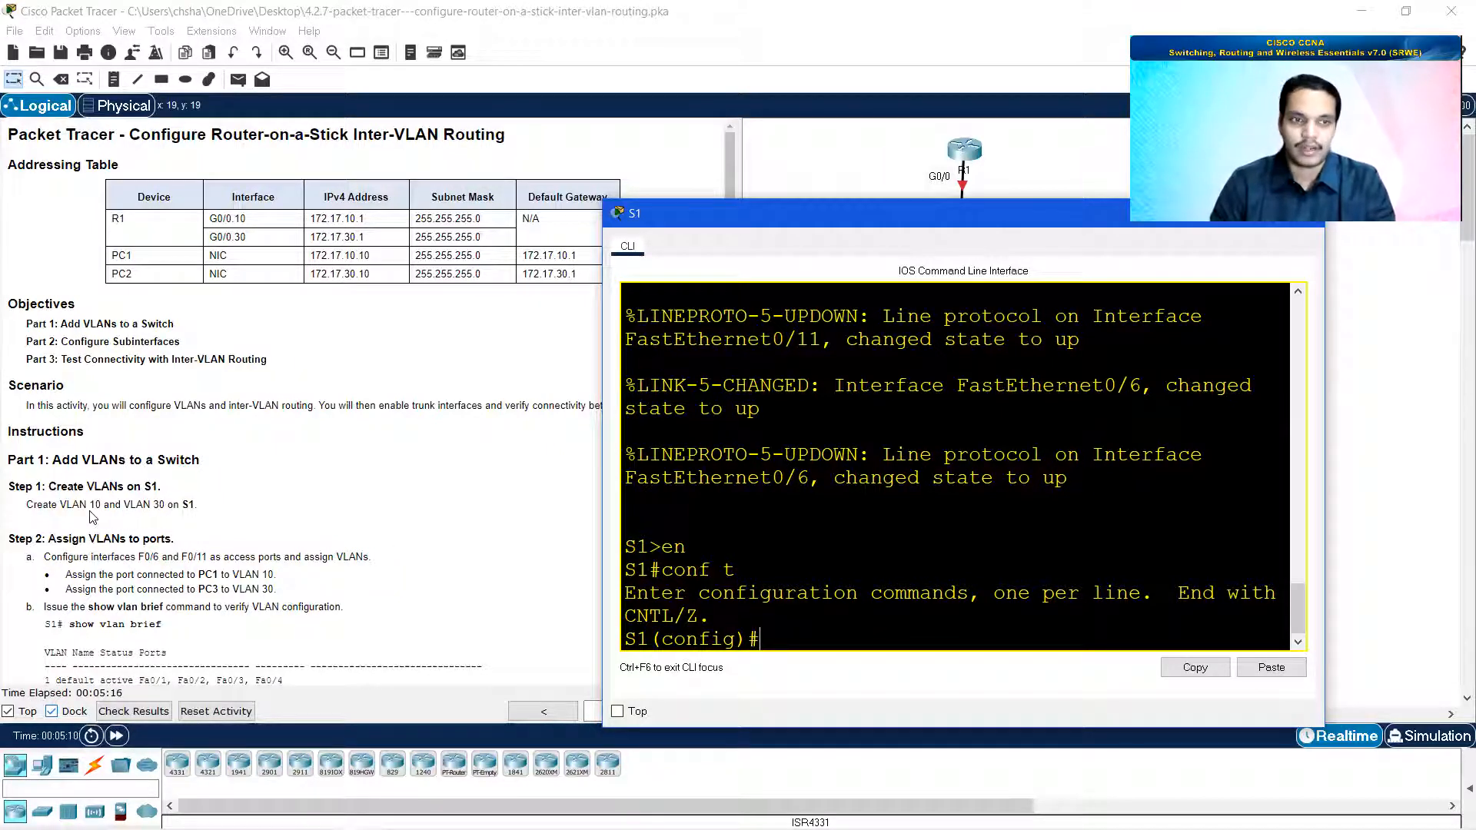
Step: Create VLAN 10 and VLAN 30 on switch S1
type("lan 20")
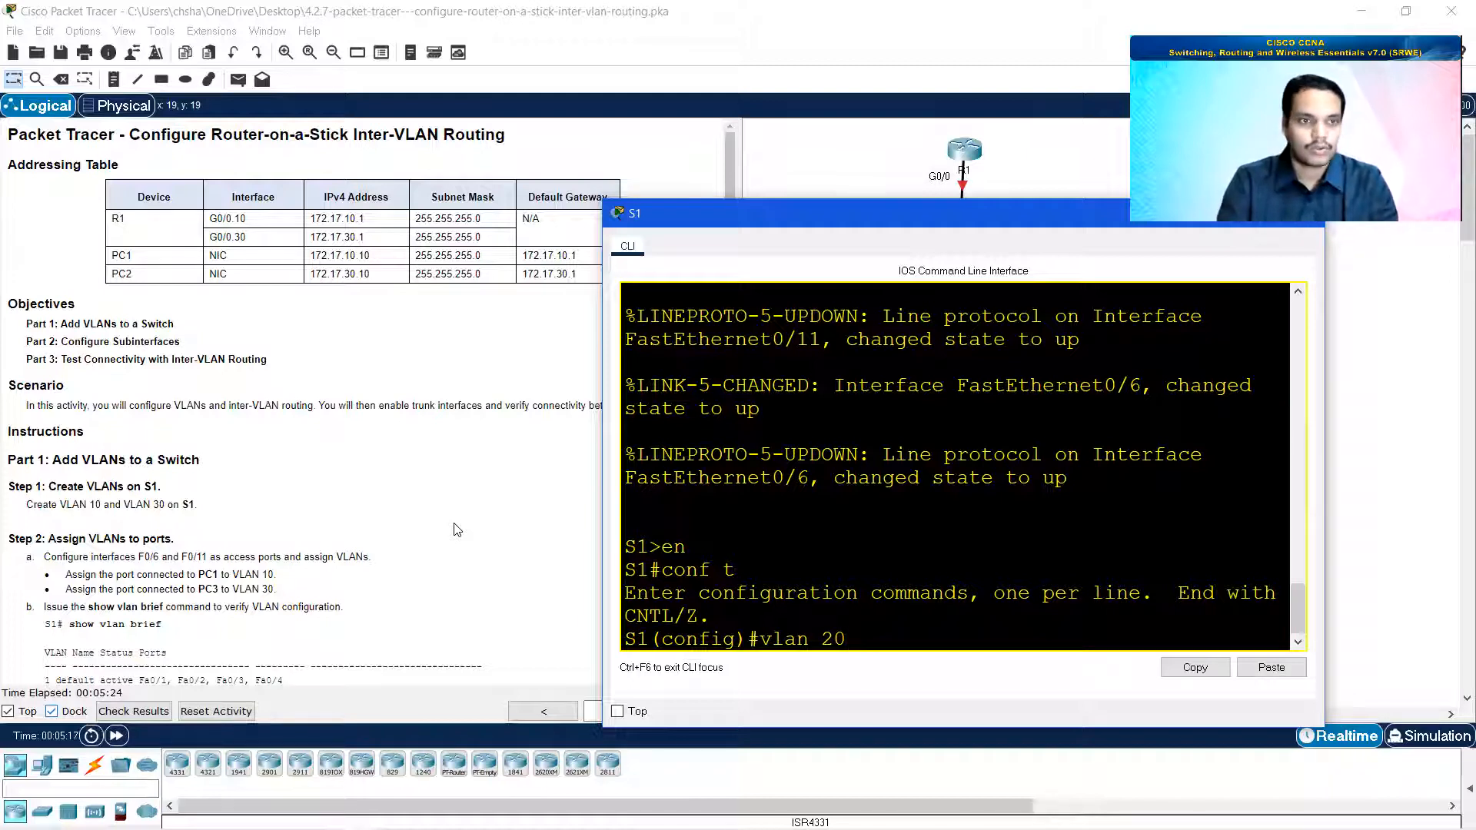
key("BackSpace")
key("BackSpace")
type("10")
key("Return")
type("vlan ")
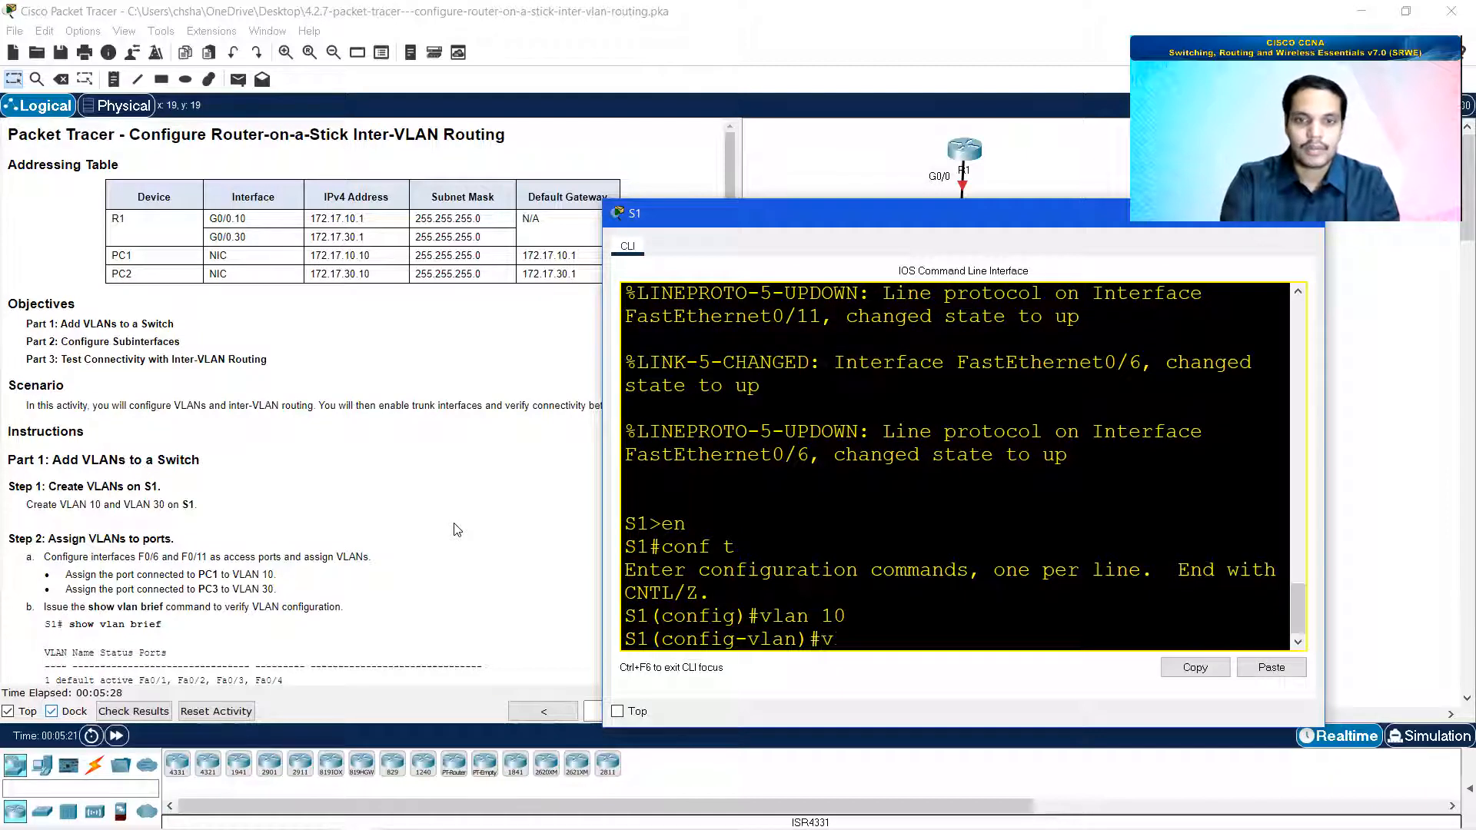
type("30")
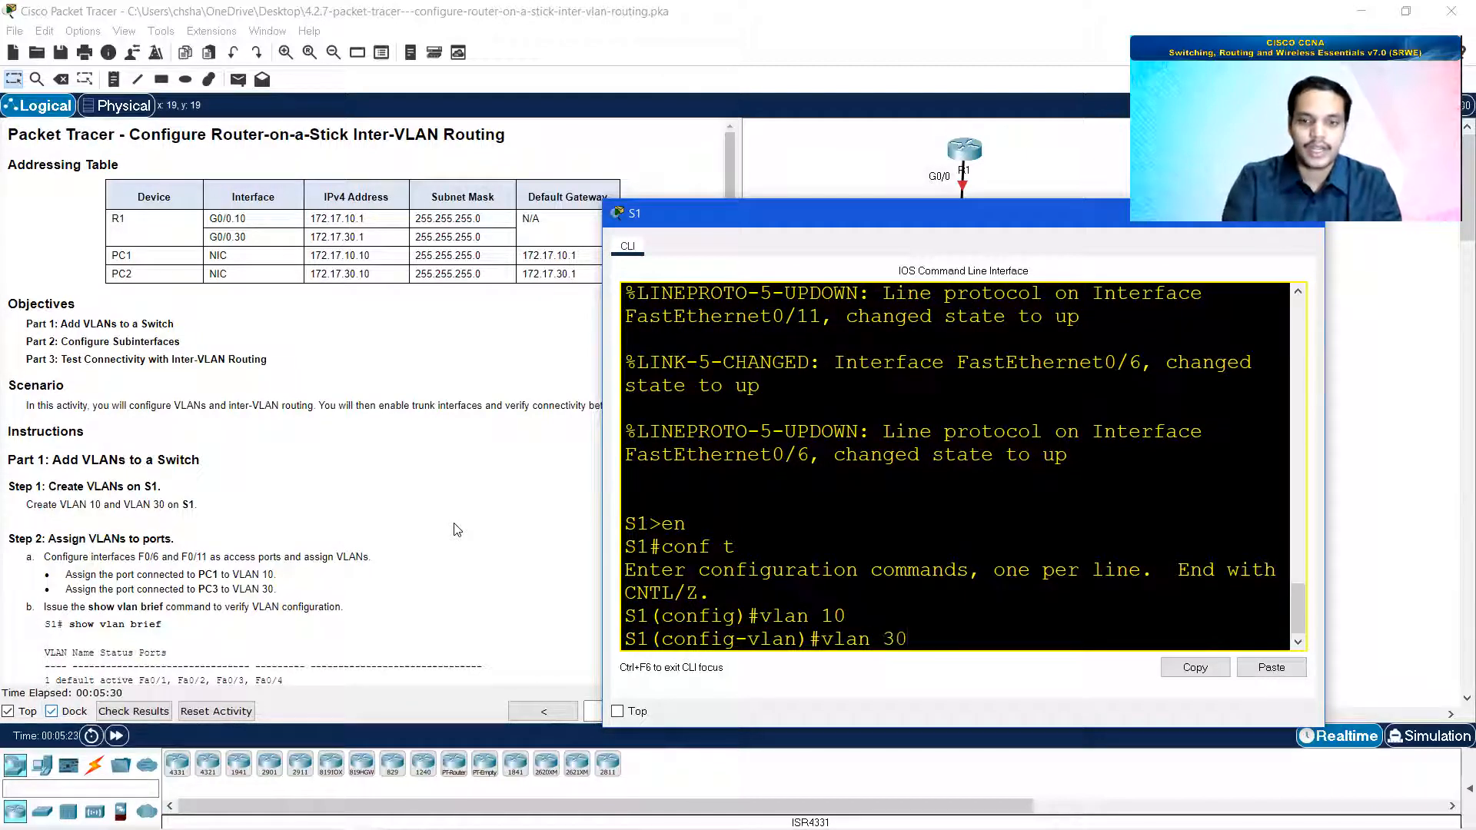
key("Return")
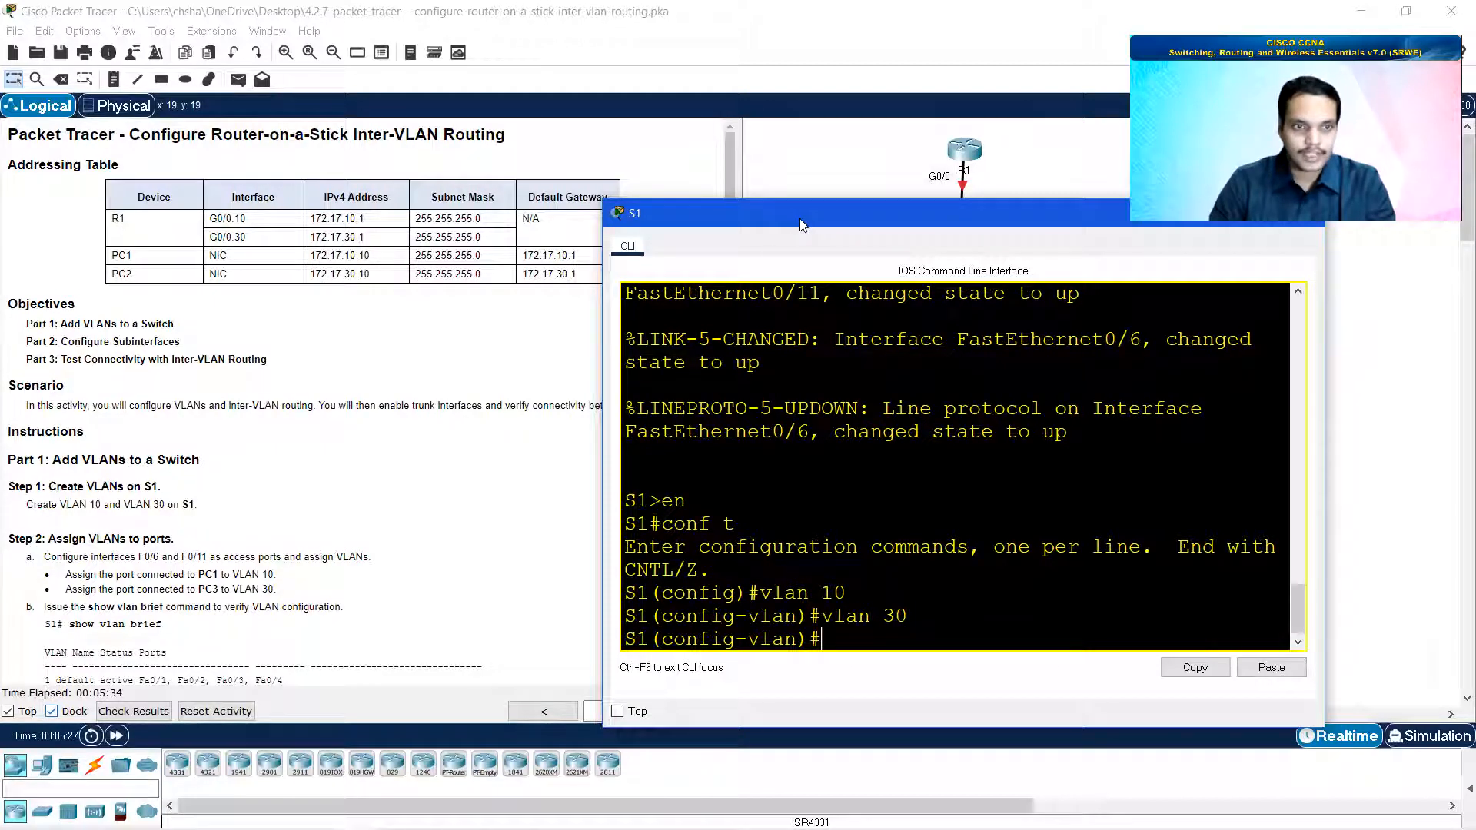
Step: Configure S1 interface F0/11 as an access port and assign it to VLAN 10
left_click_drag(799, 224, 903, 142)
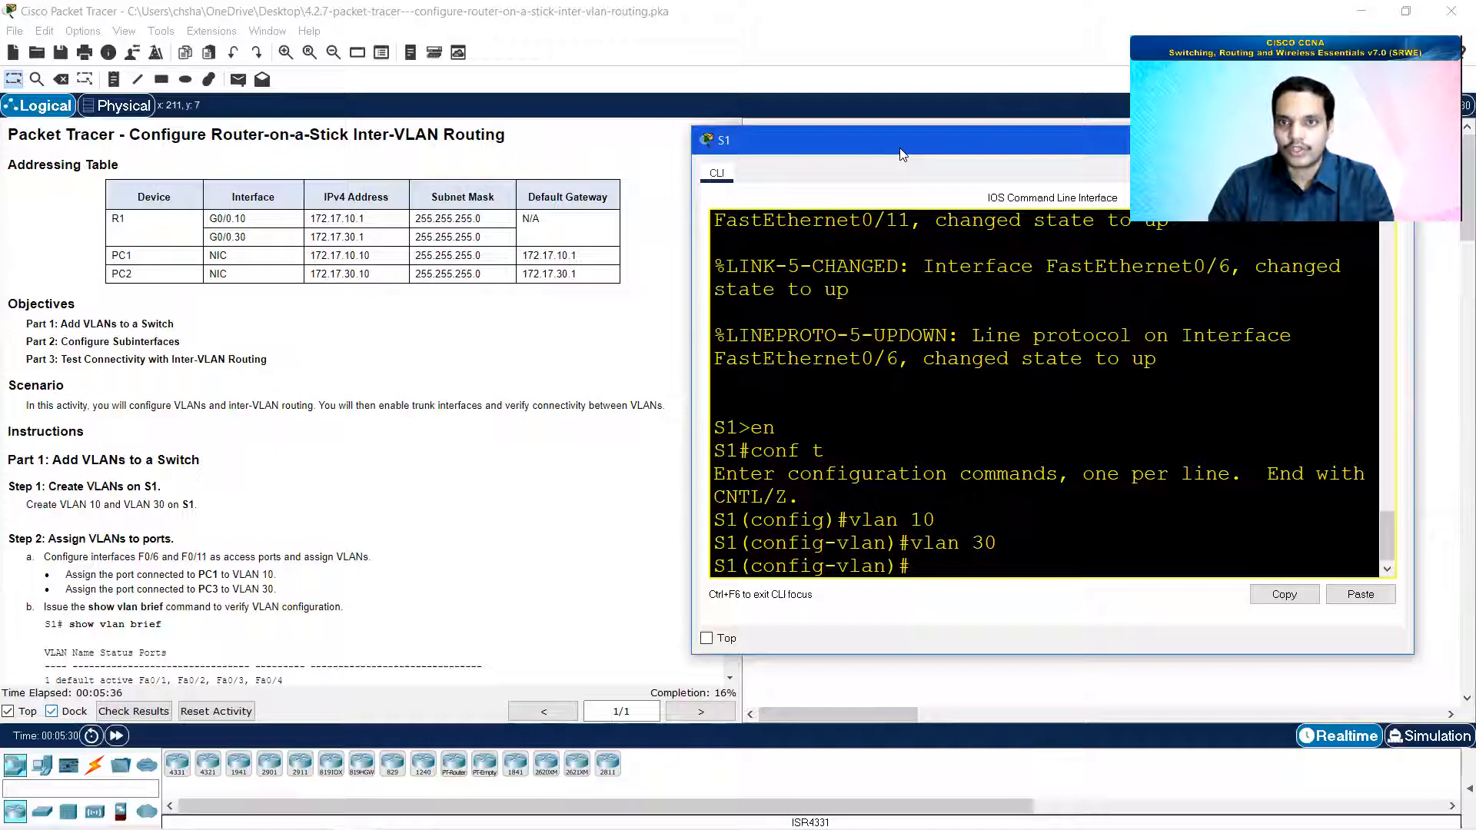
left_click_drag(903, 154, 255, 188)
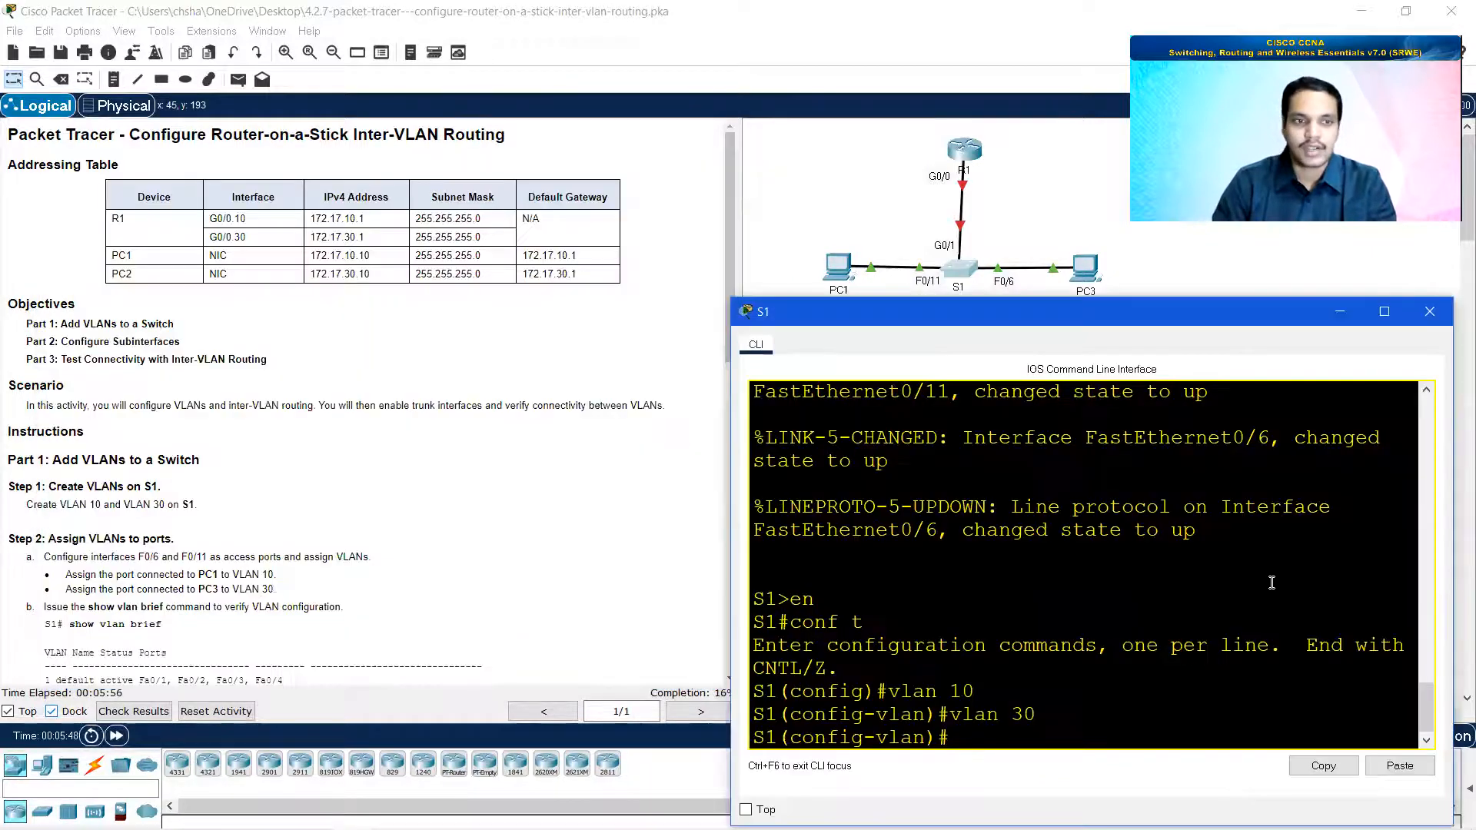
type("int f0/11")
key("Return")
type("swi")
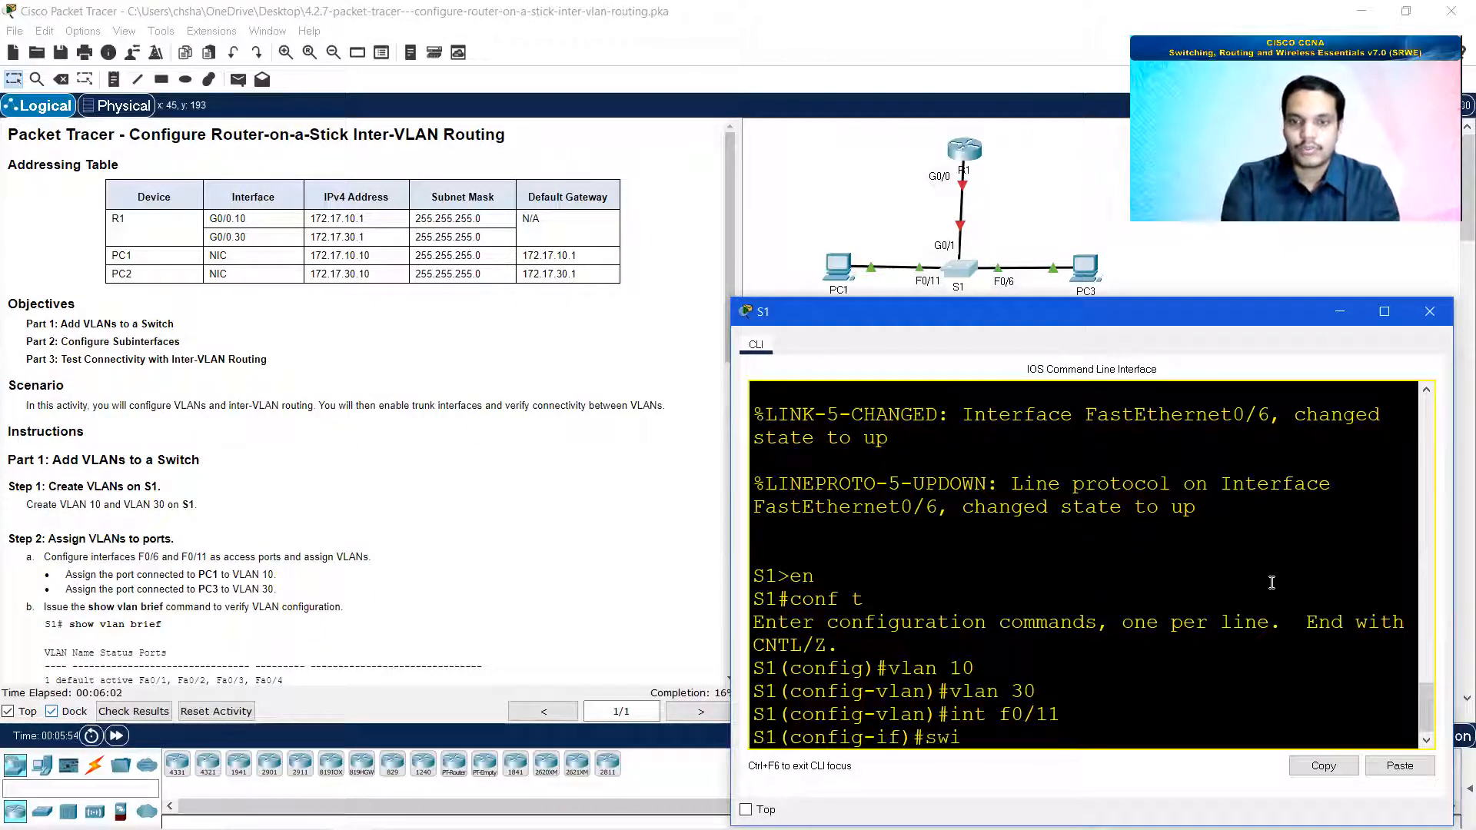
type("tchport mode access")
key("Return")
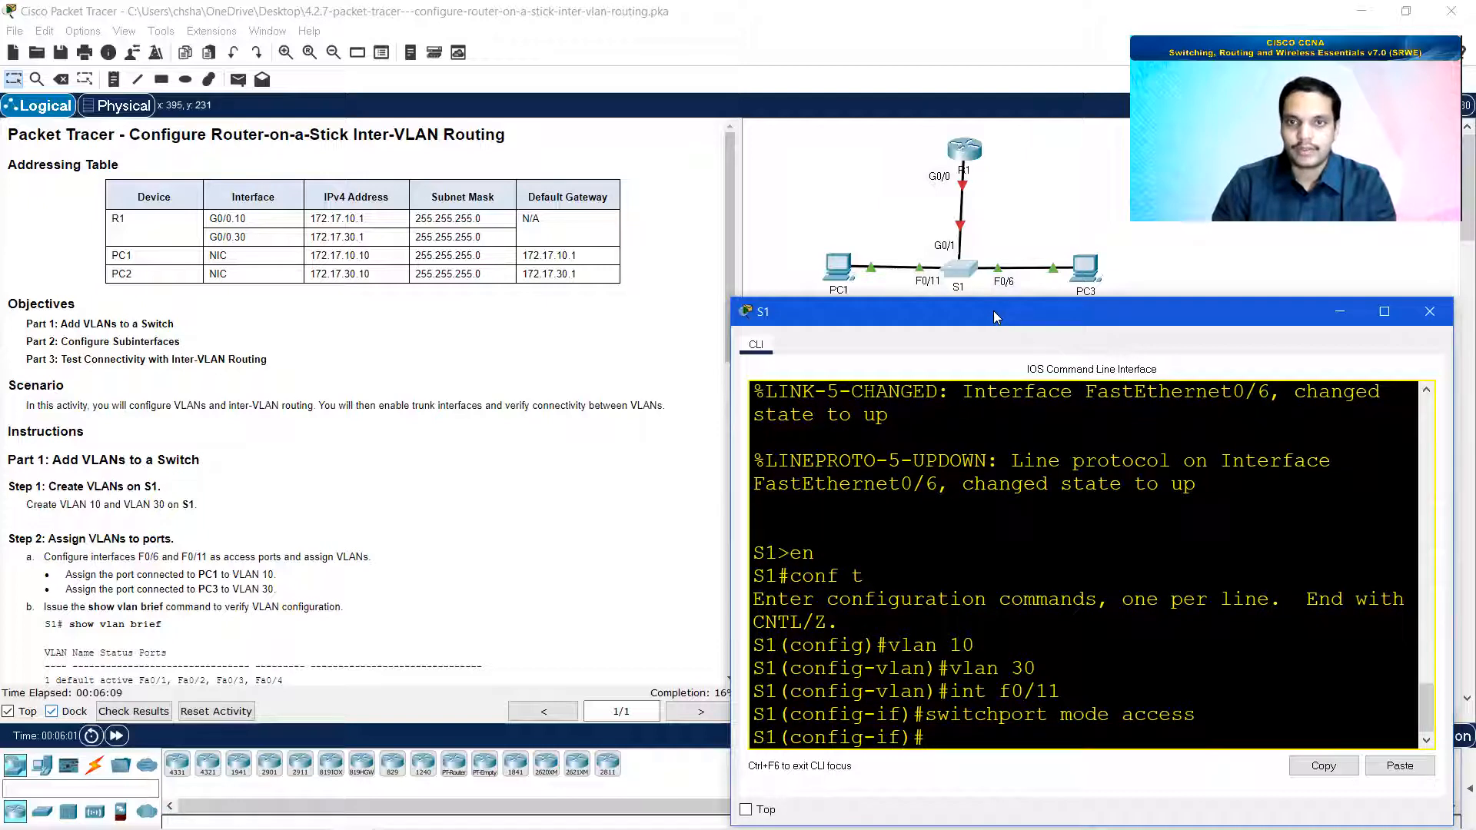
left_click_drag(993, 310, 939, 262)
type("switchport access vlan 10")
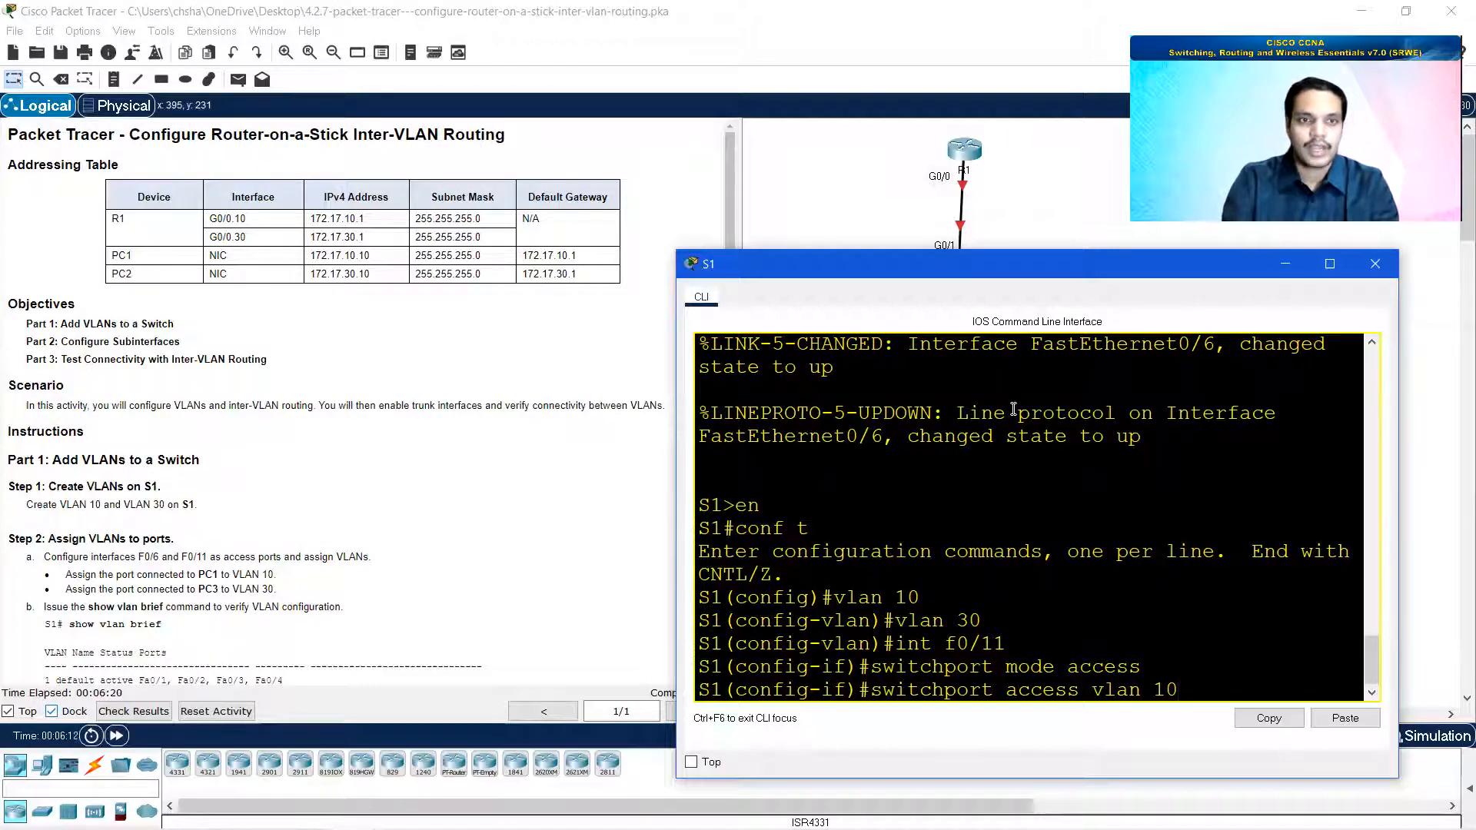
key("Return")
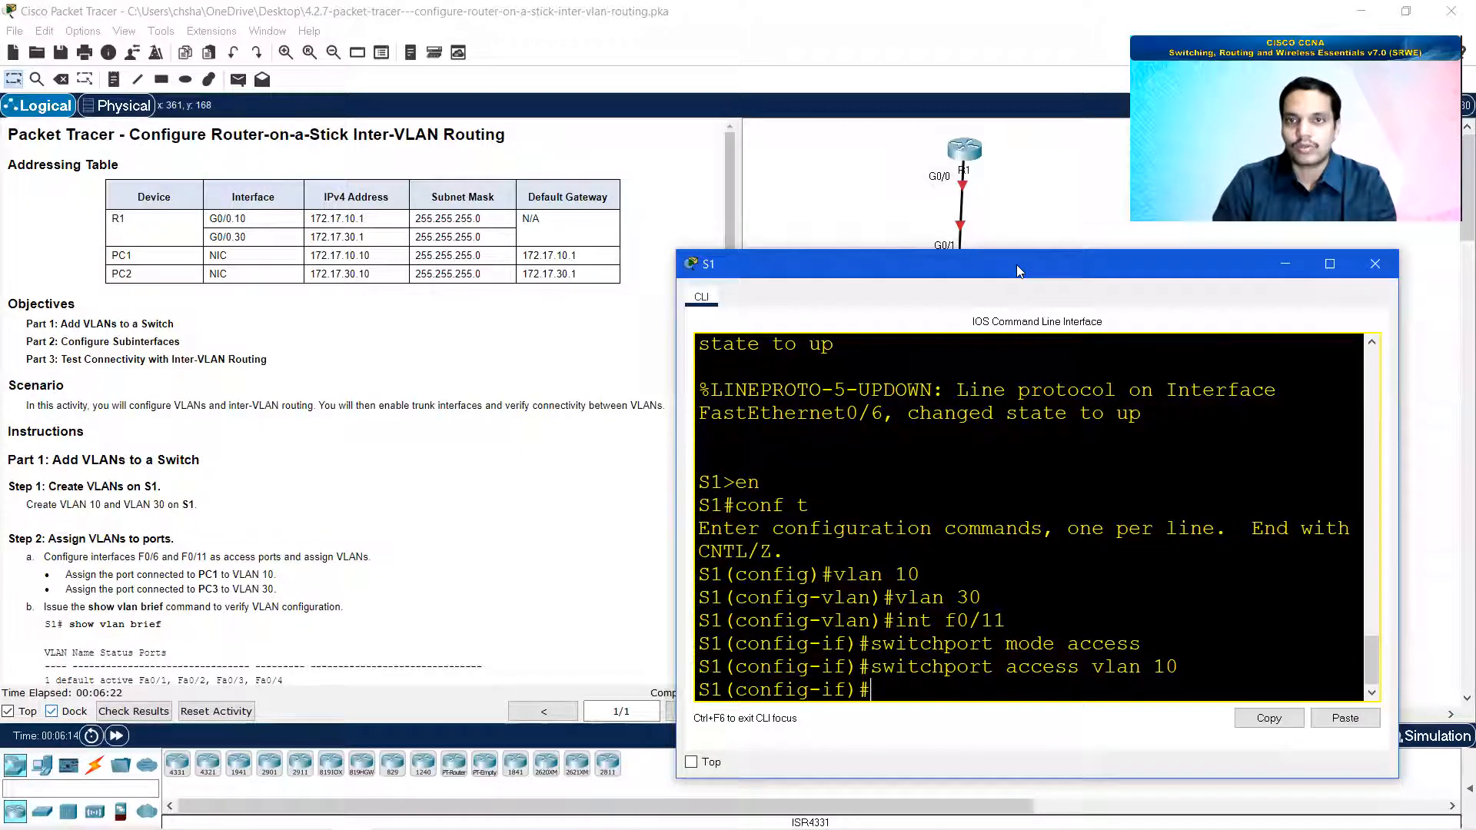
Step: Configure S1 interface F0/6 as an access port in VLAN 30, and return to privileged EXEC mode
mouse_move(1016, 265)
left_mouse_down()
mouse_move(1007, 339)
mouse_move(1011, 266)
left_mouse_up()
type("int f0/6")
key("Return")
type("switchport access vlan 10")
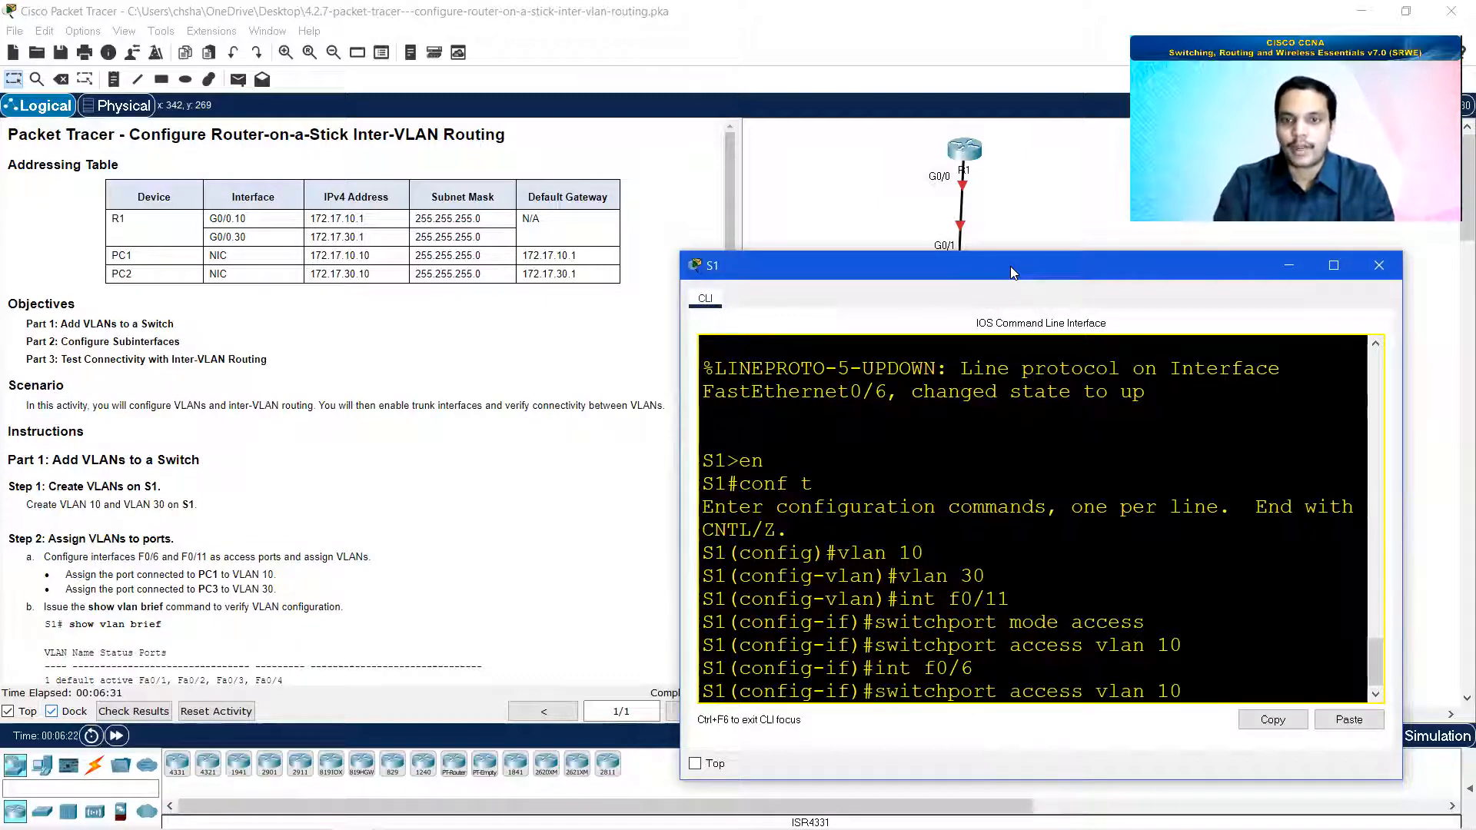
key("Up")
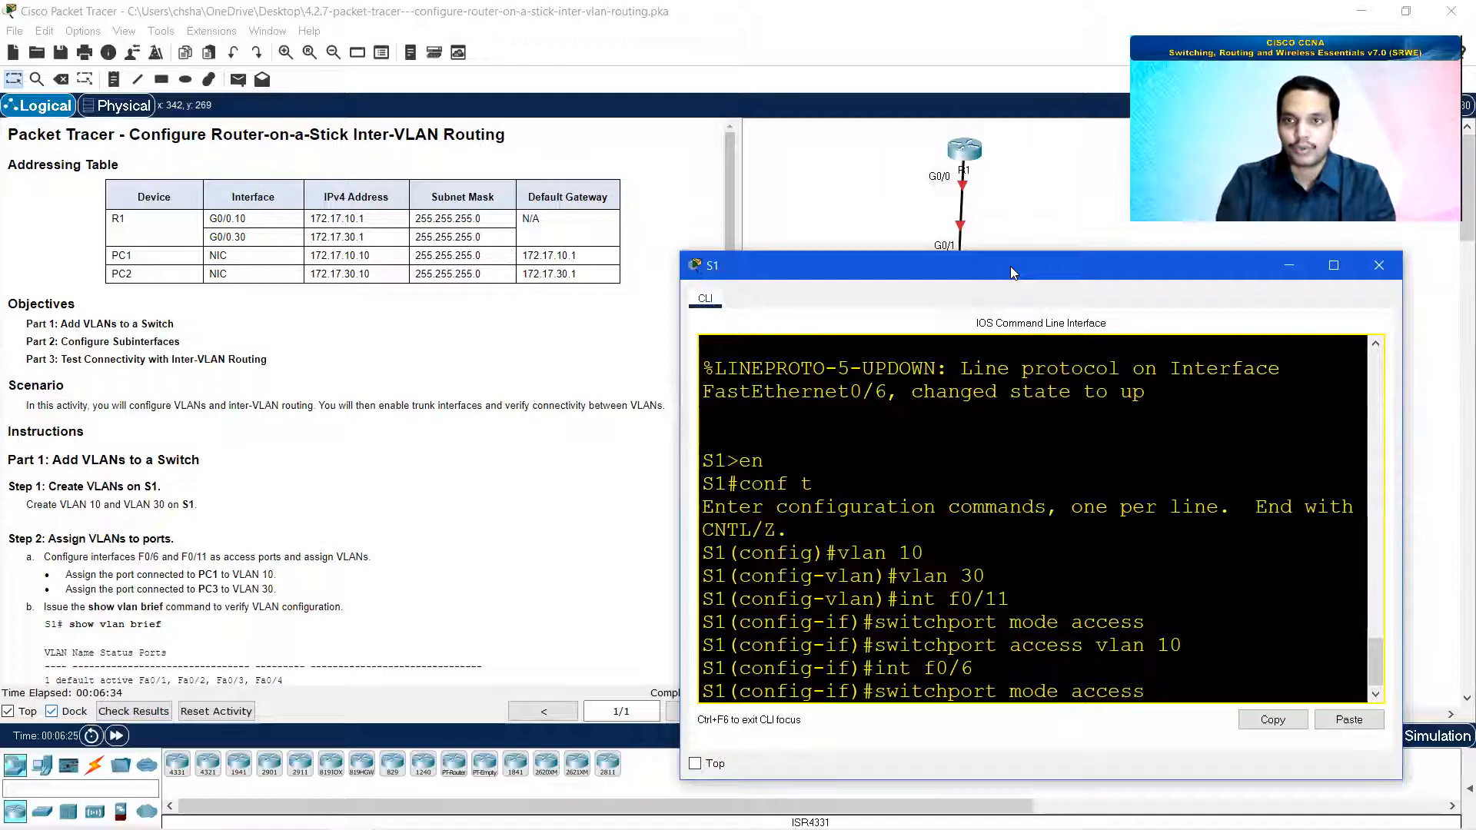
key("Return")
key("Up")
key("Up")
key("BackSpace")
key("BackSpace")
type("30")
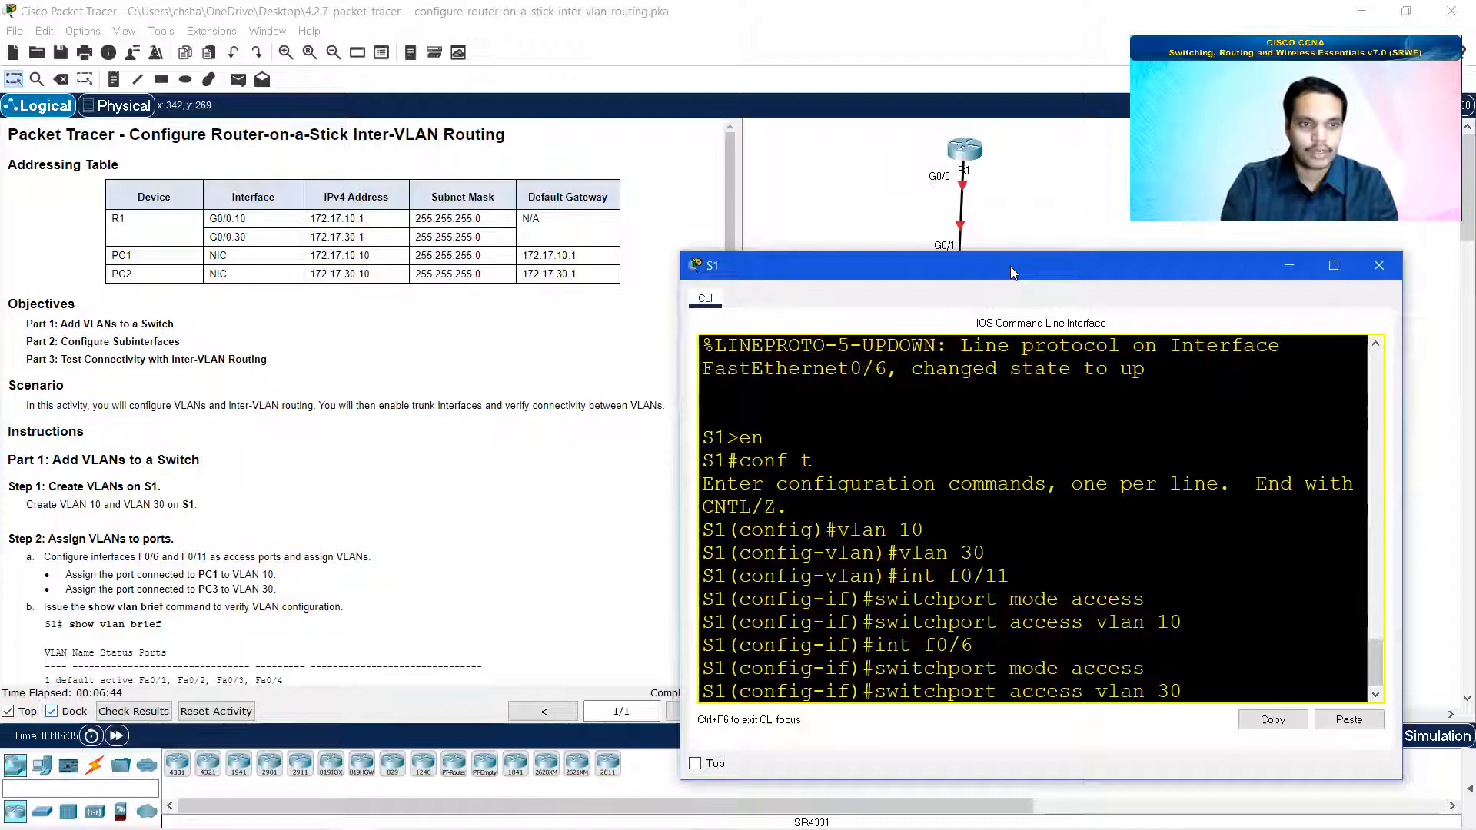
key("Return")
type("end")
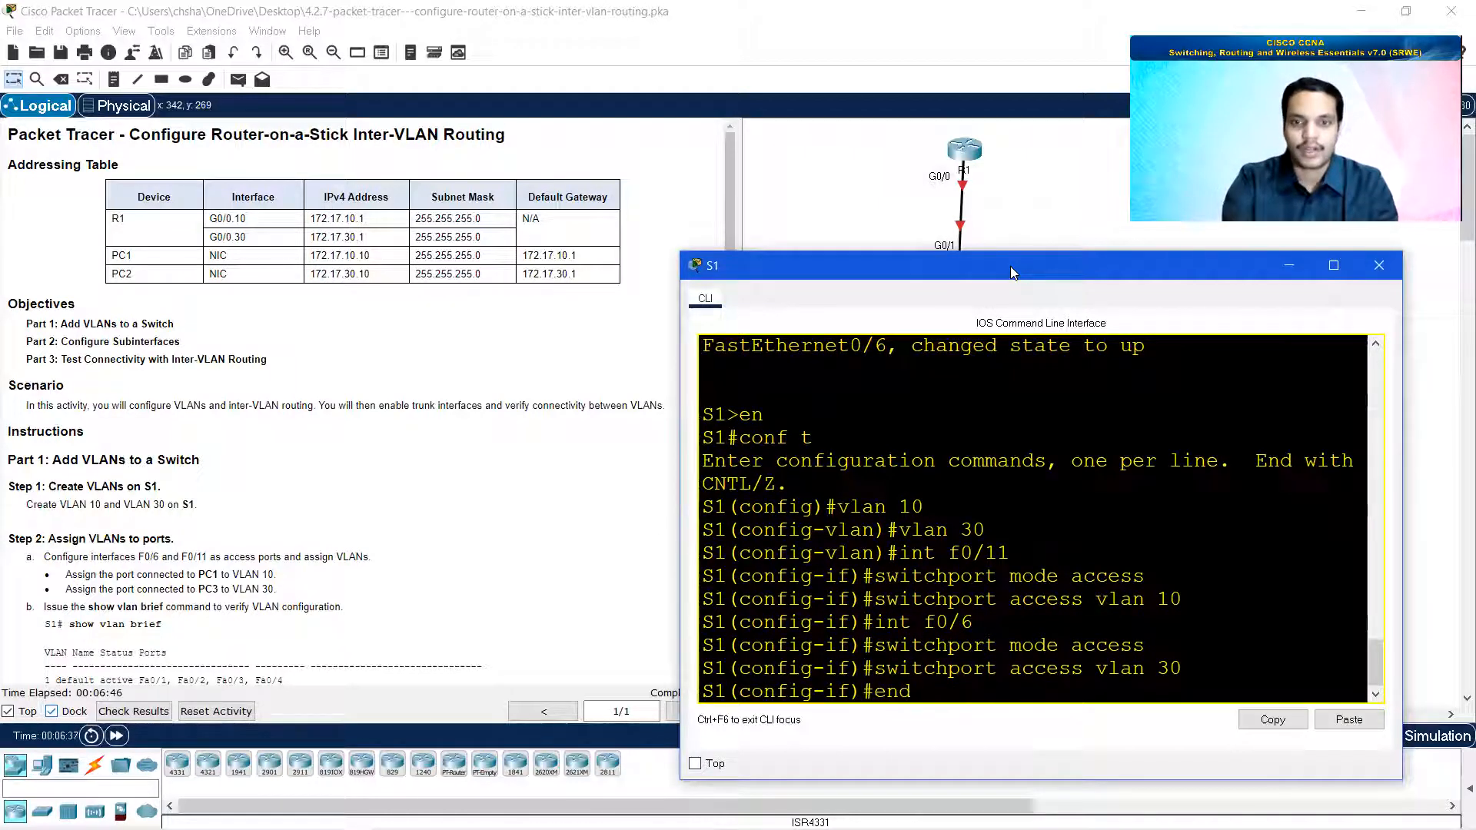
key("Return")
Step: Display the brief VLAN summary on S1 and check the port assignments of VLAN 10 and VLAN 30
type("sh")
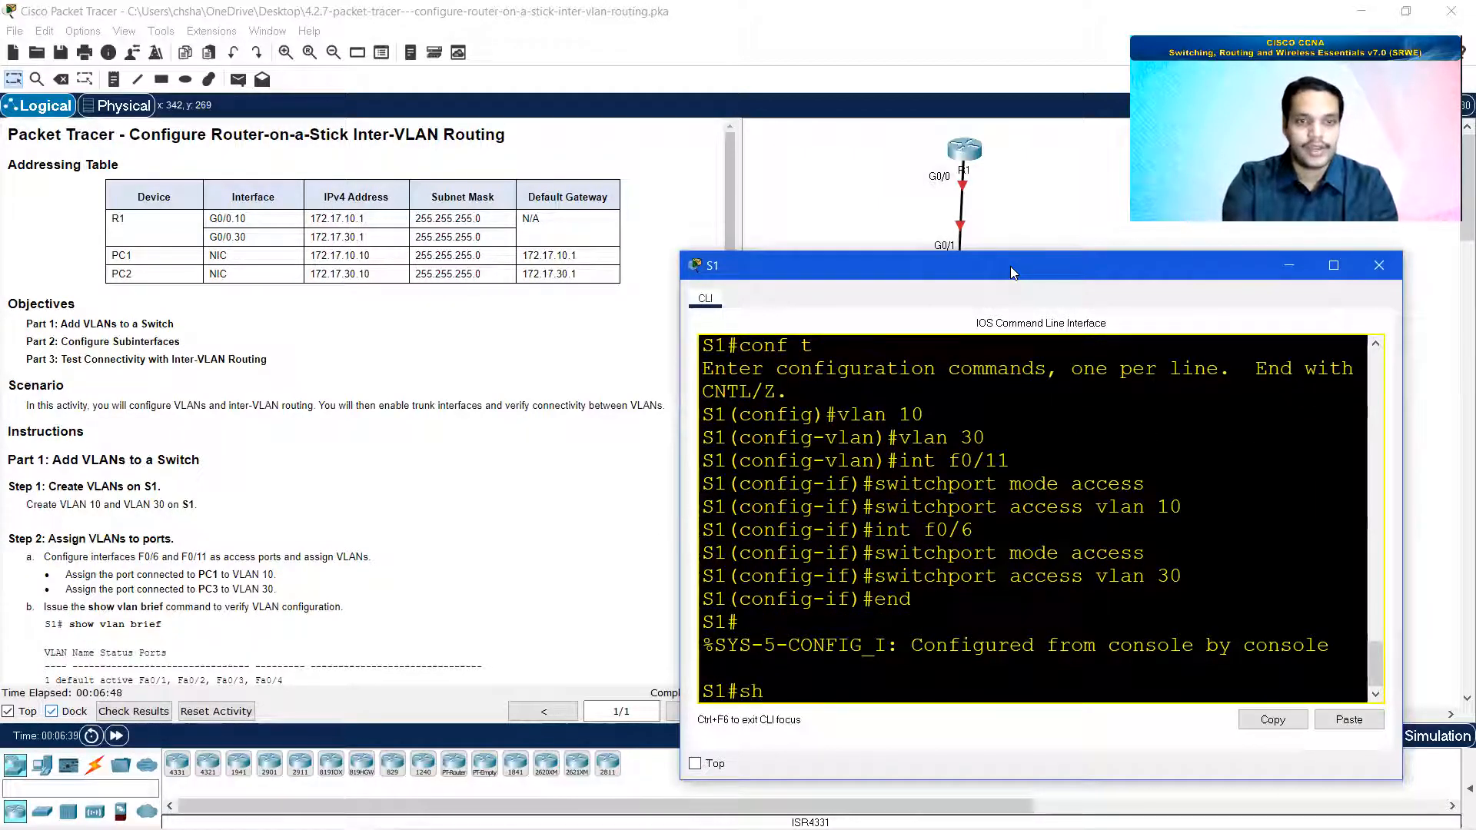
type(" vlan brief")
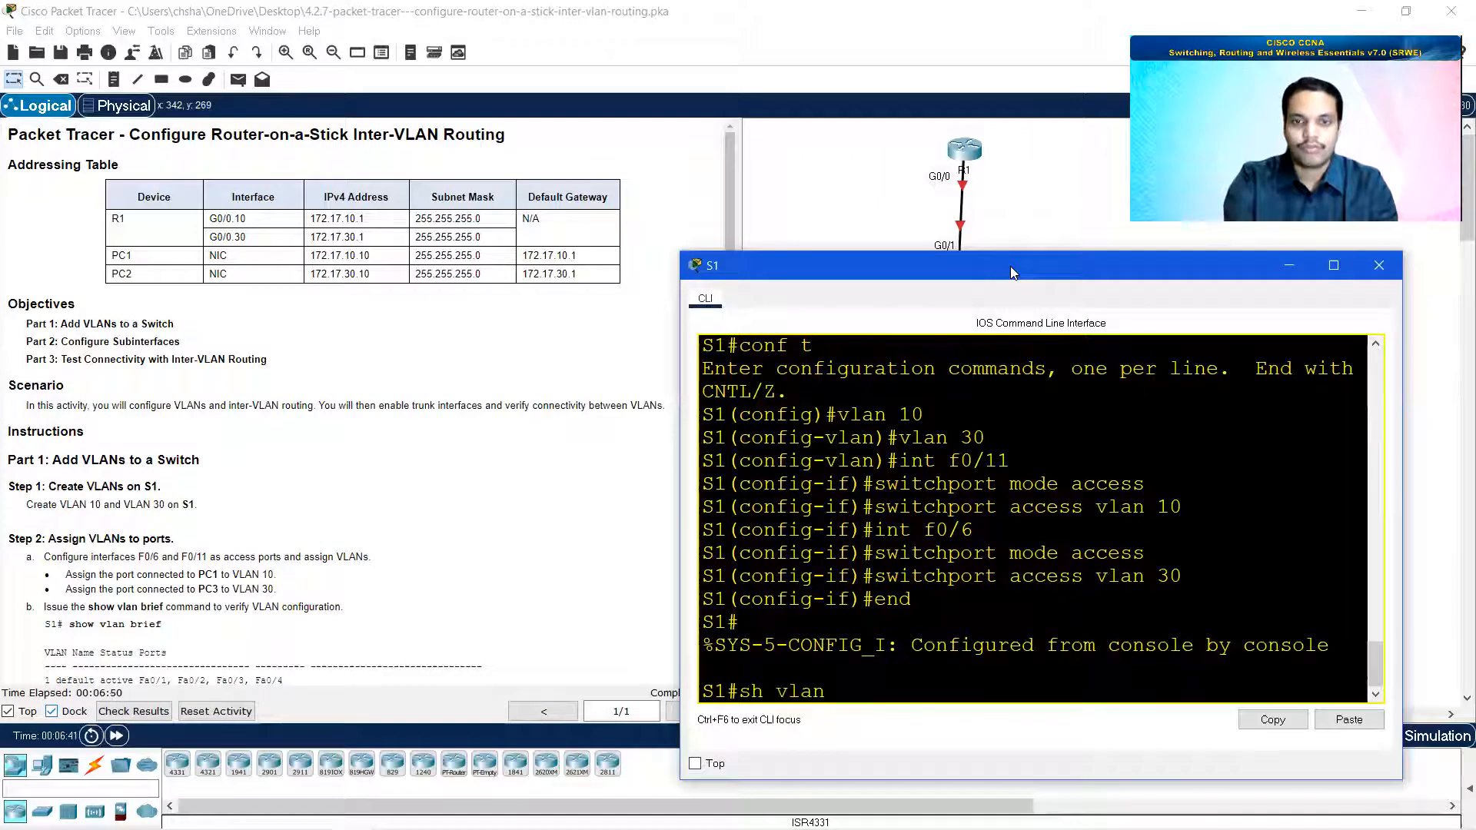
key("Return")
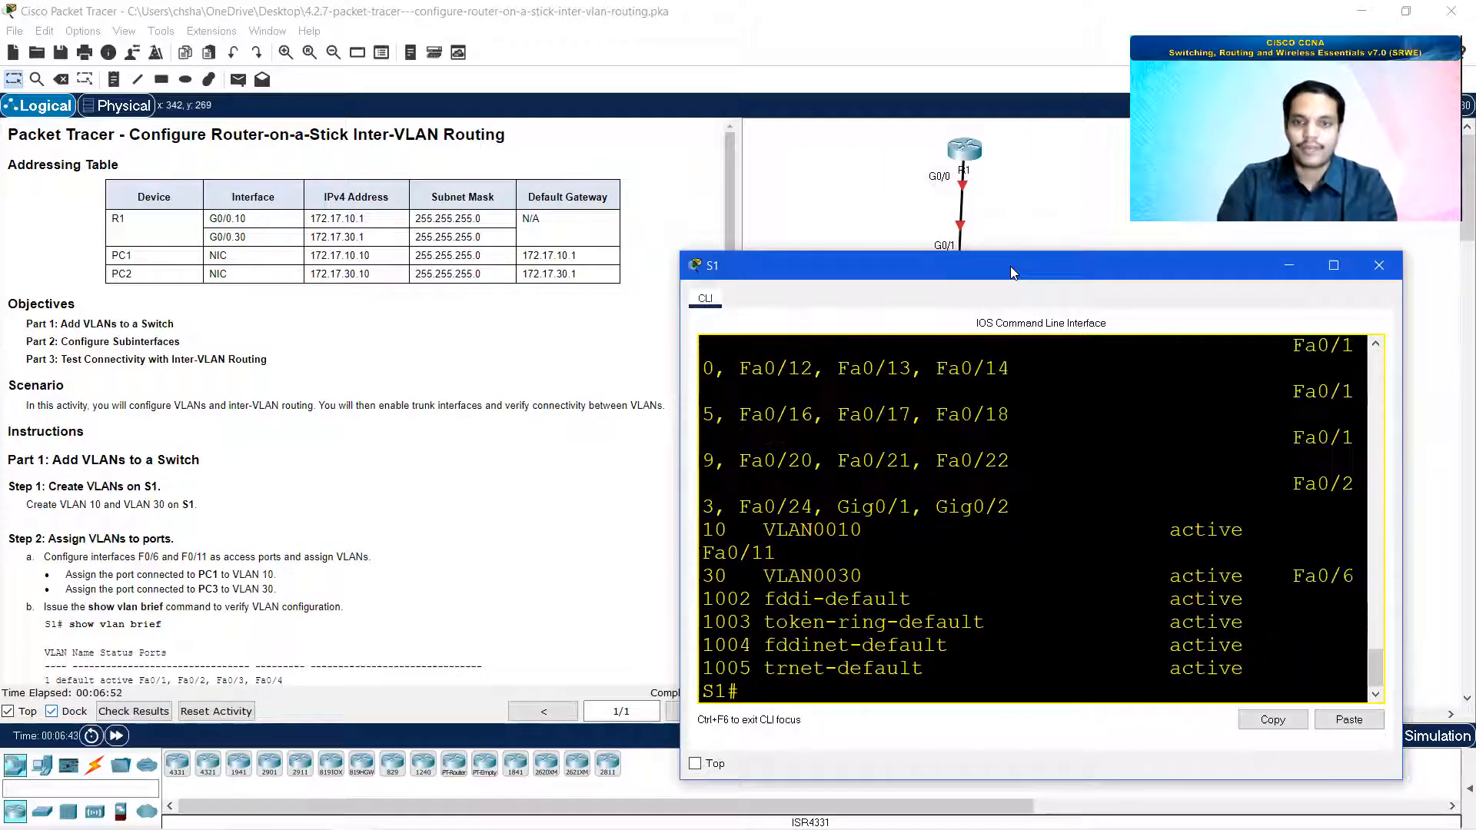
left_click(1334, 265)
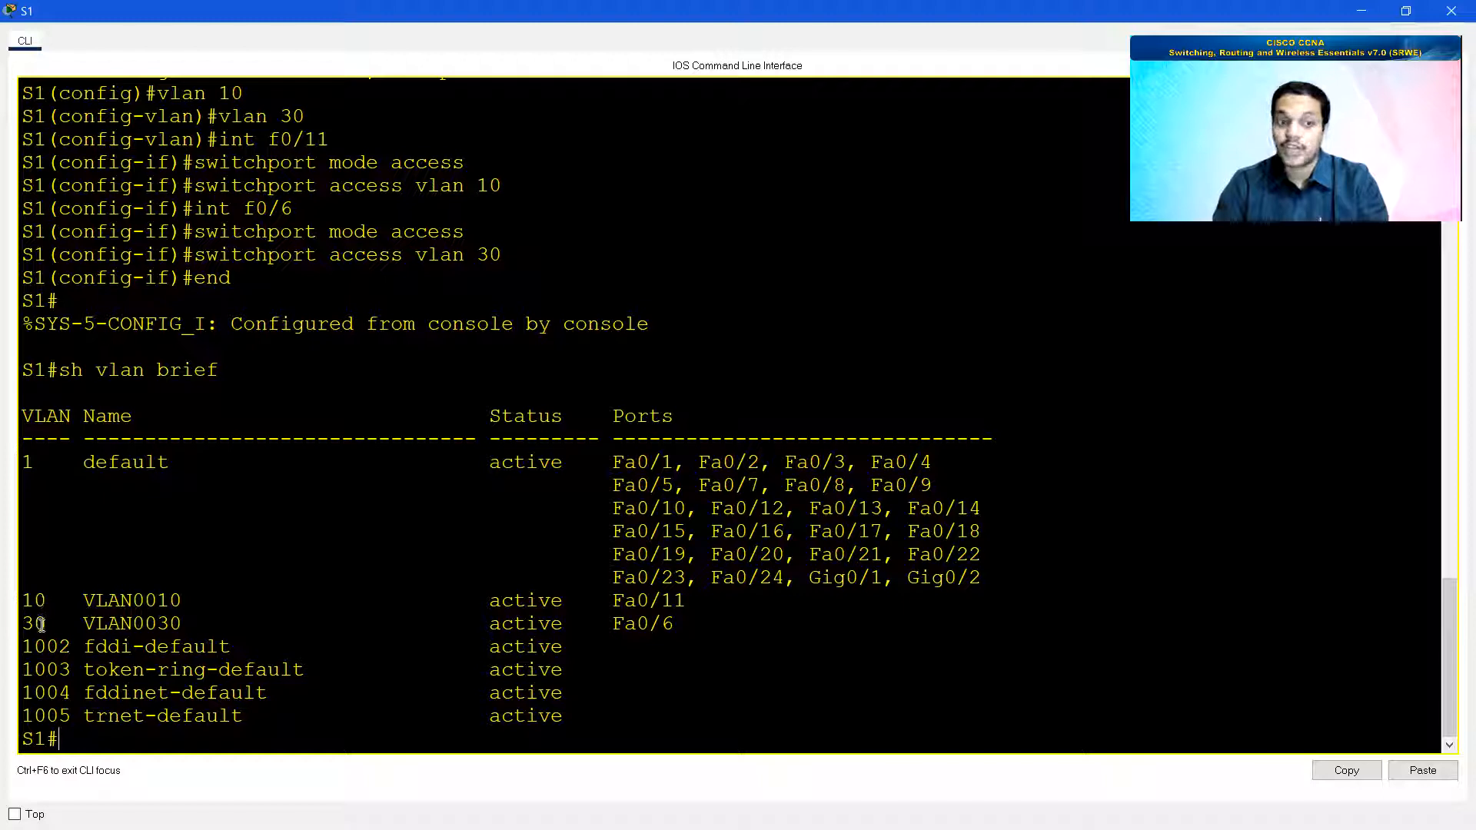
left_click_drag(84, 601, 181, 602)
left_click_drag(85, 624, 183, 626)
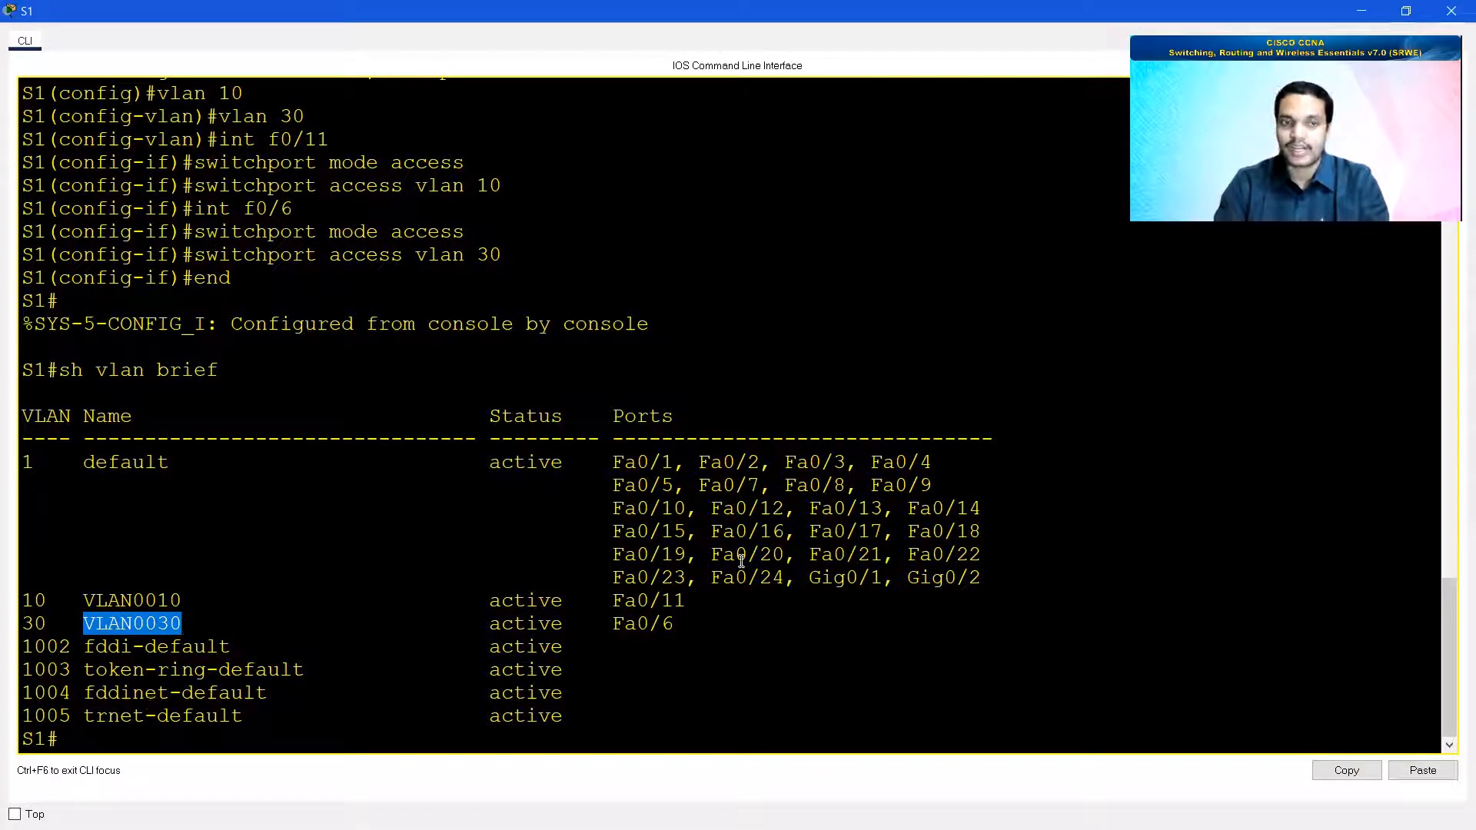
left_click(1406, 11)
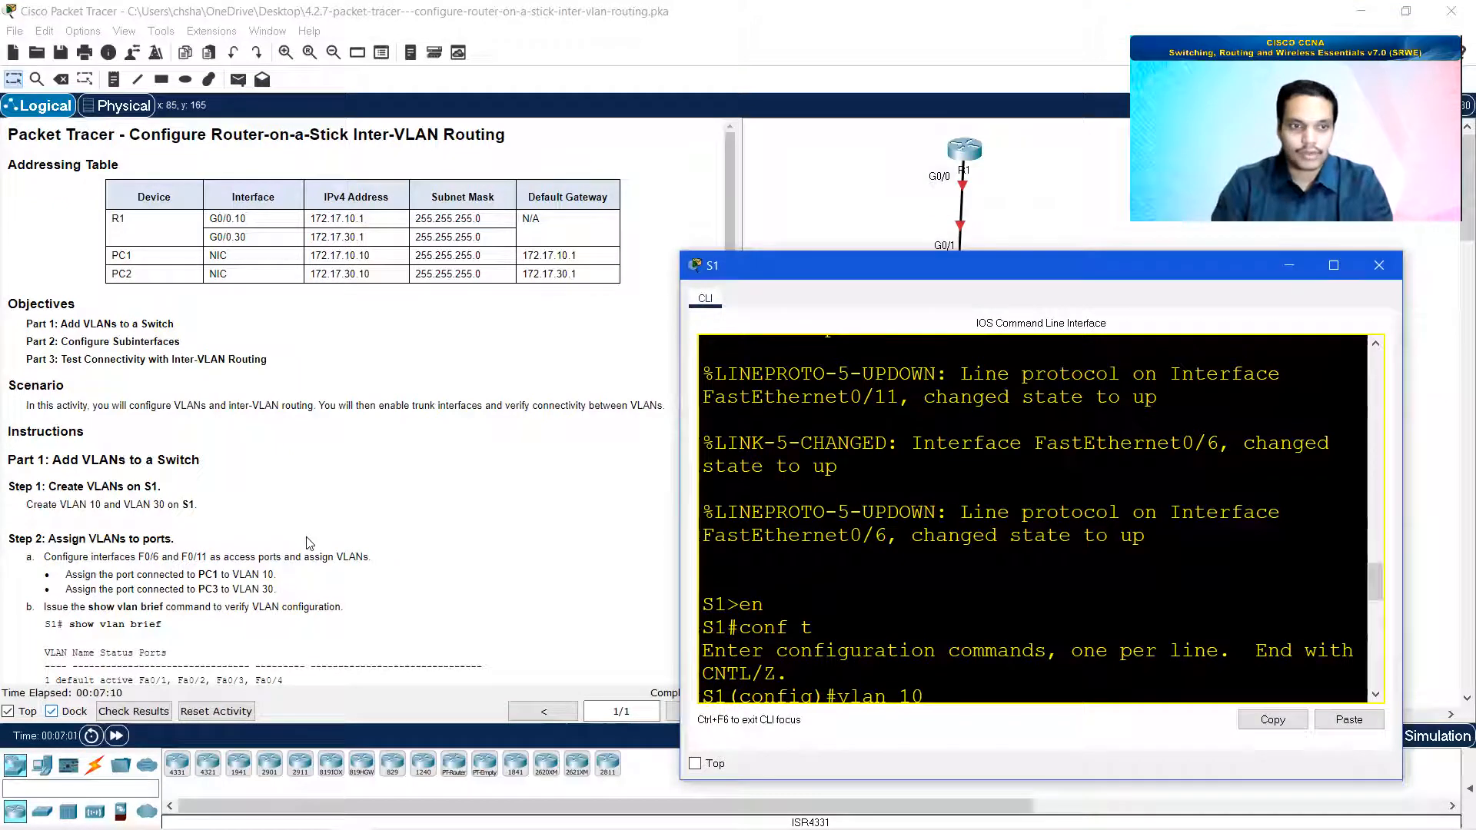
Step: Minimize the S1 window and ping 172.17.30.10 from PC1's Command Prompt to test connectivity with PC3
scroll(300, 510, "down", 3)
scroll(300, 509, "down", 4)
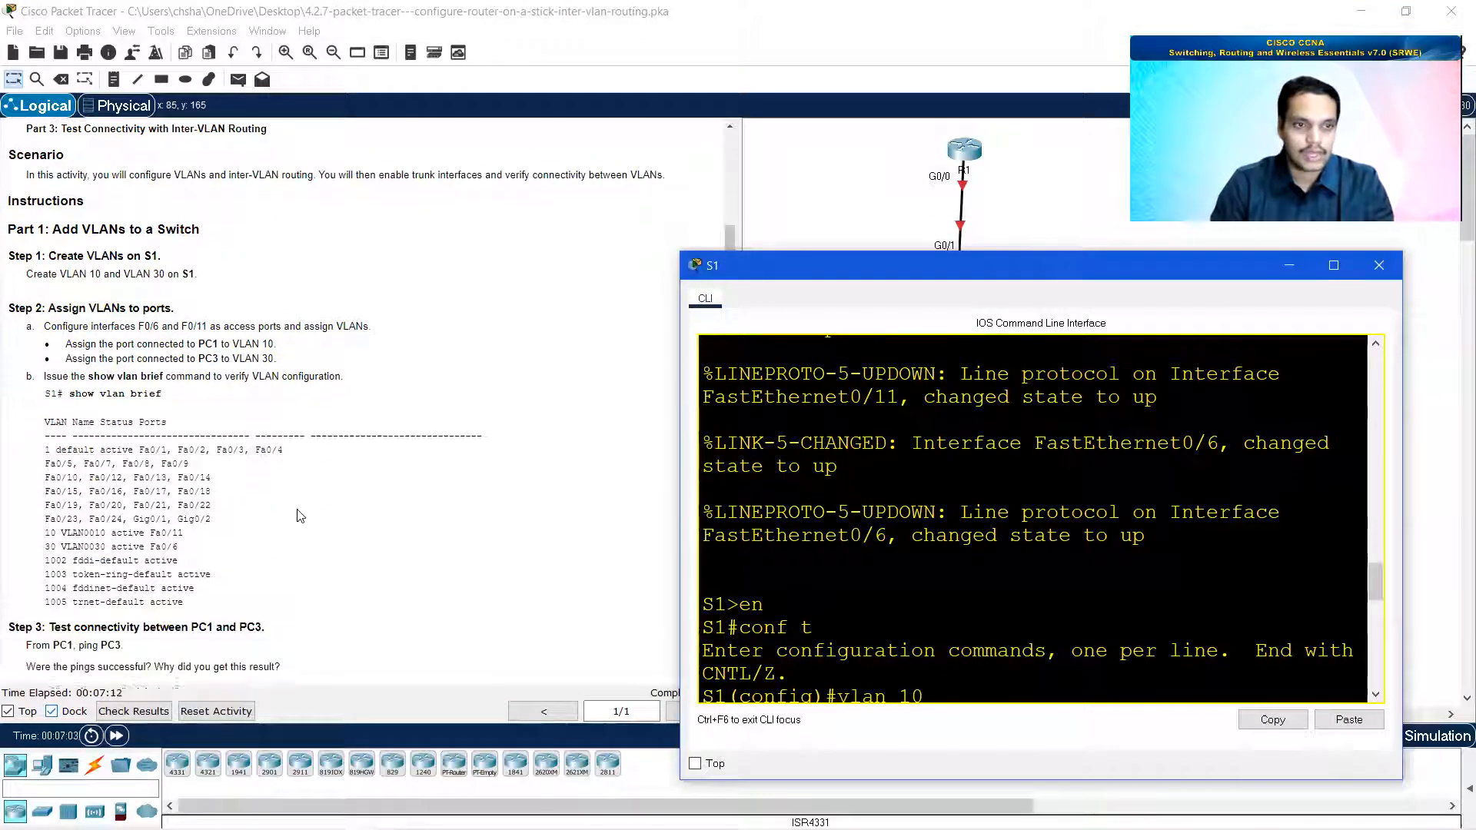
left_click(1289, 267)
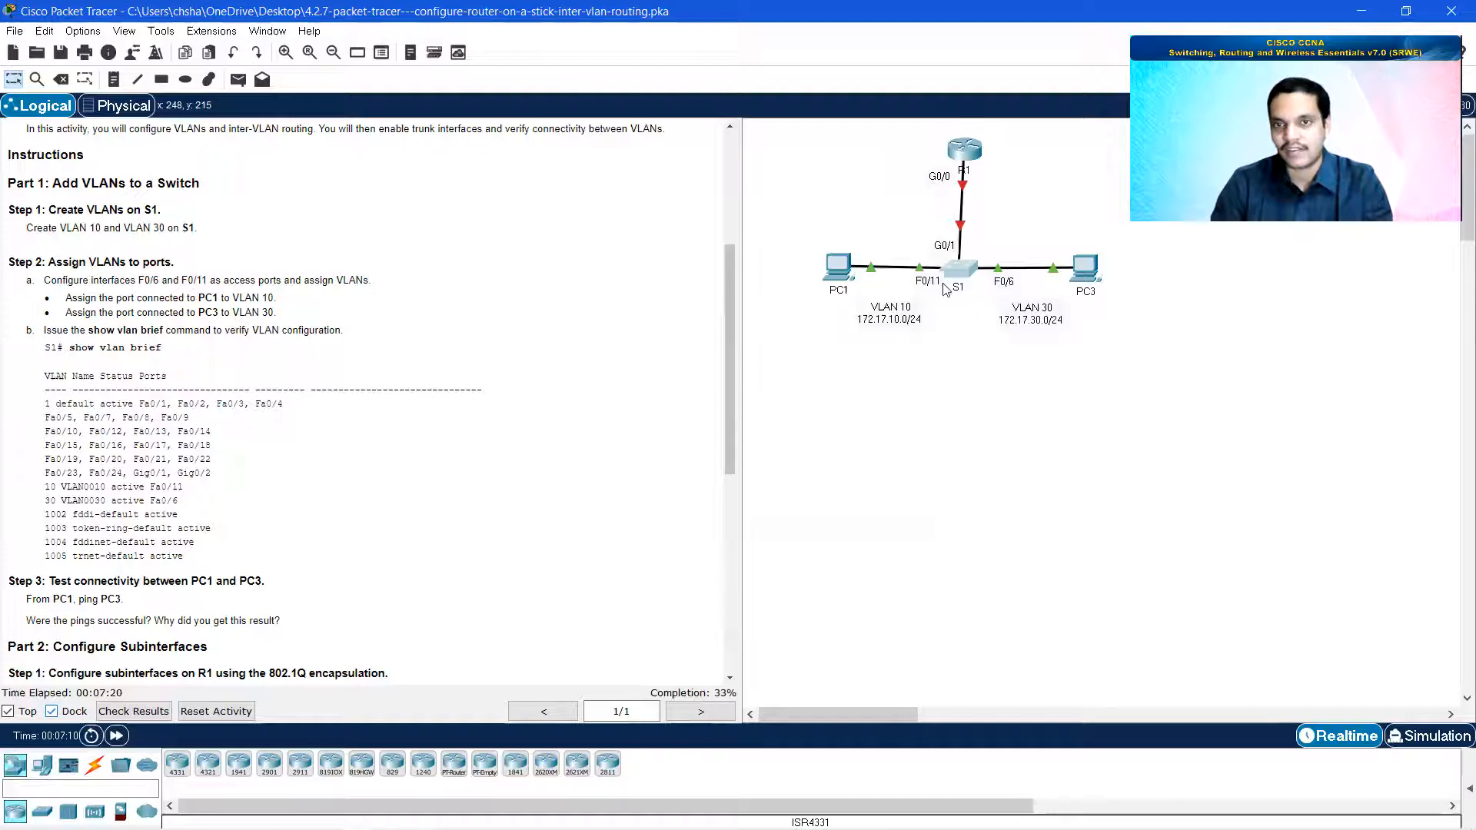
left_click(842, 270)
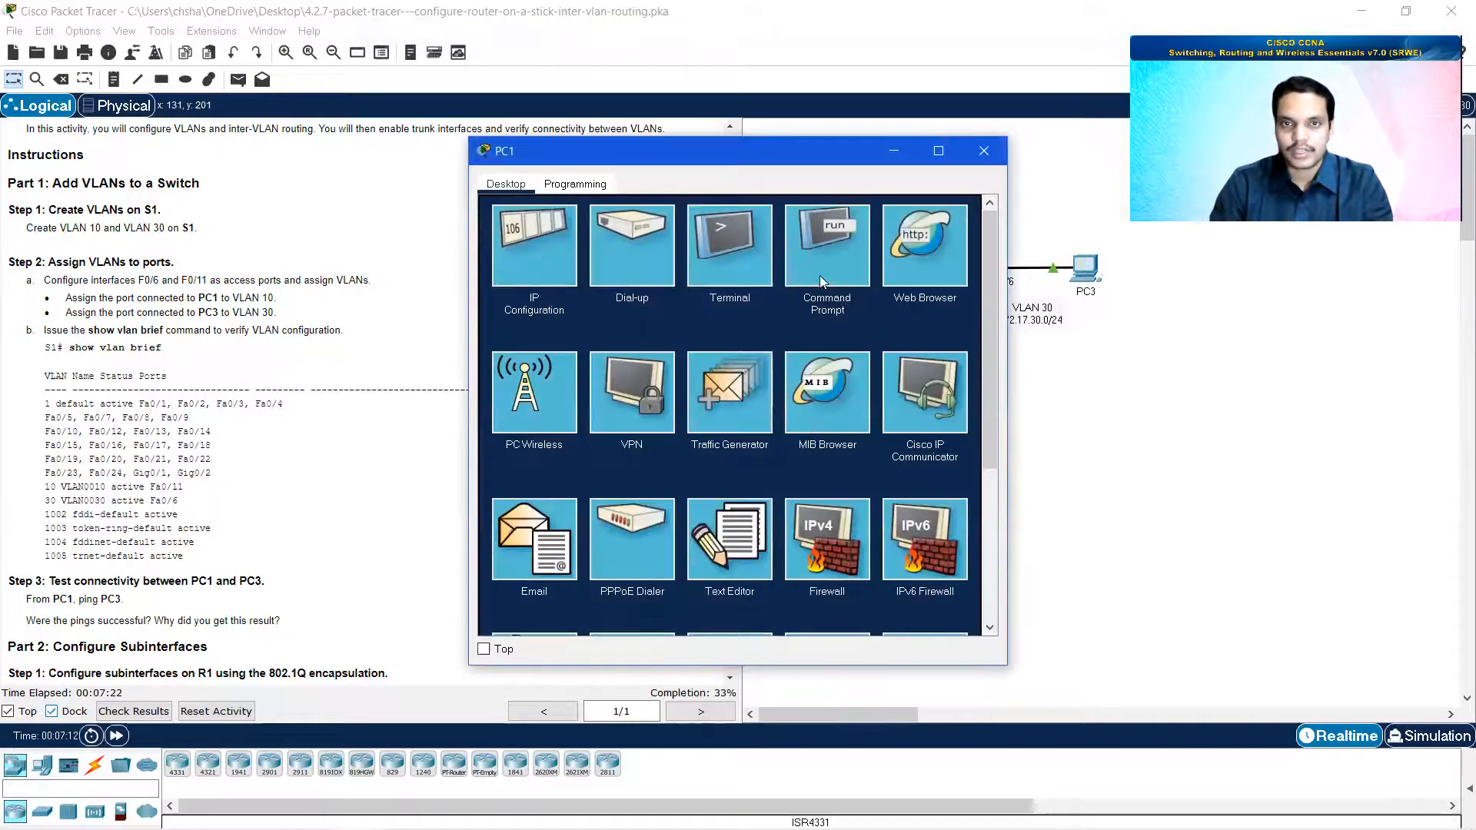
left_click(819, 275)
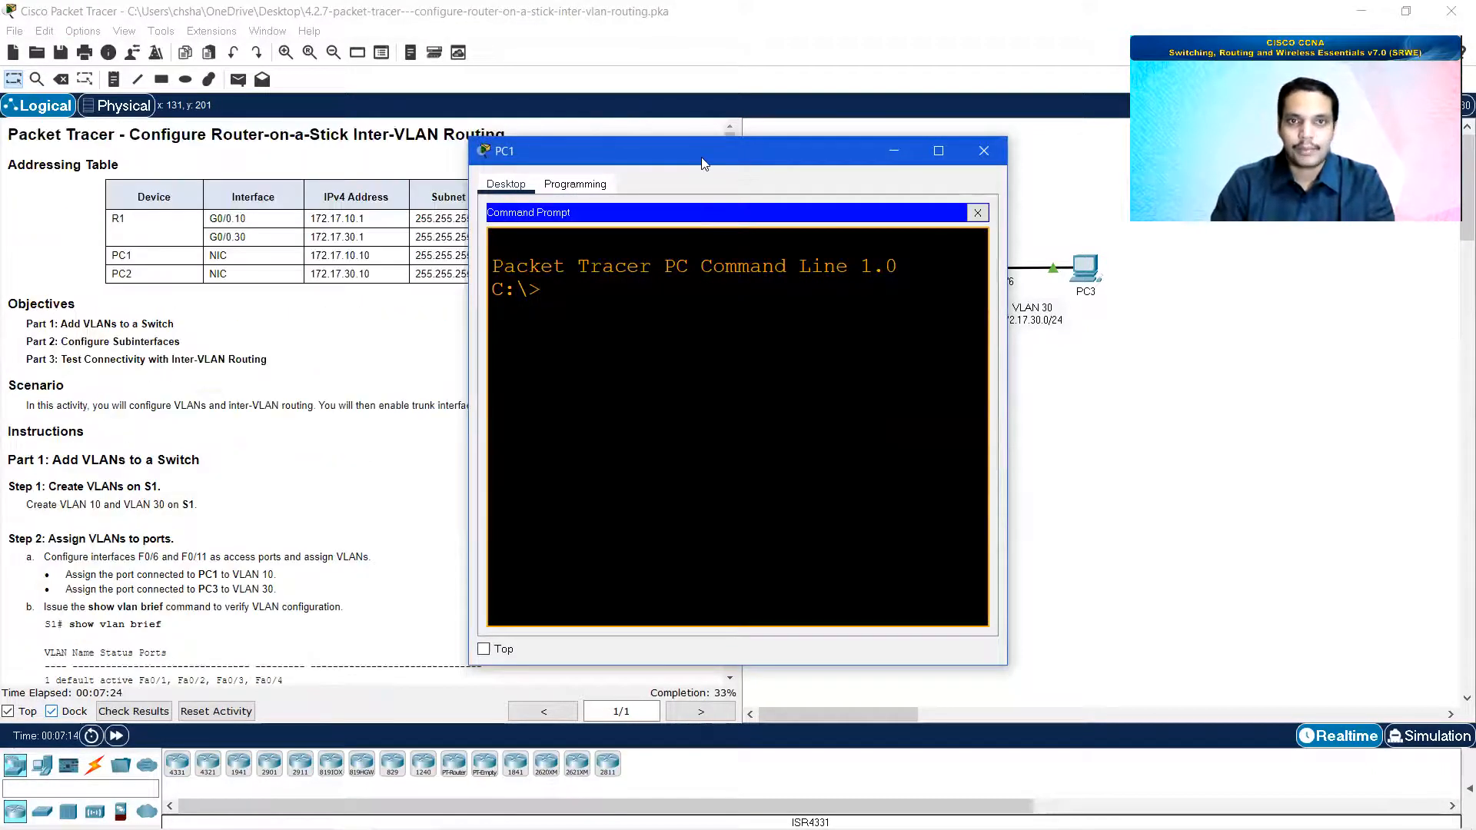
left_click_drag(701, 150, 1049, 316)
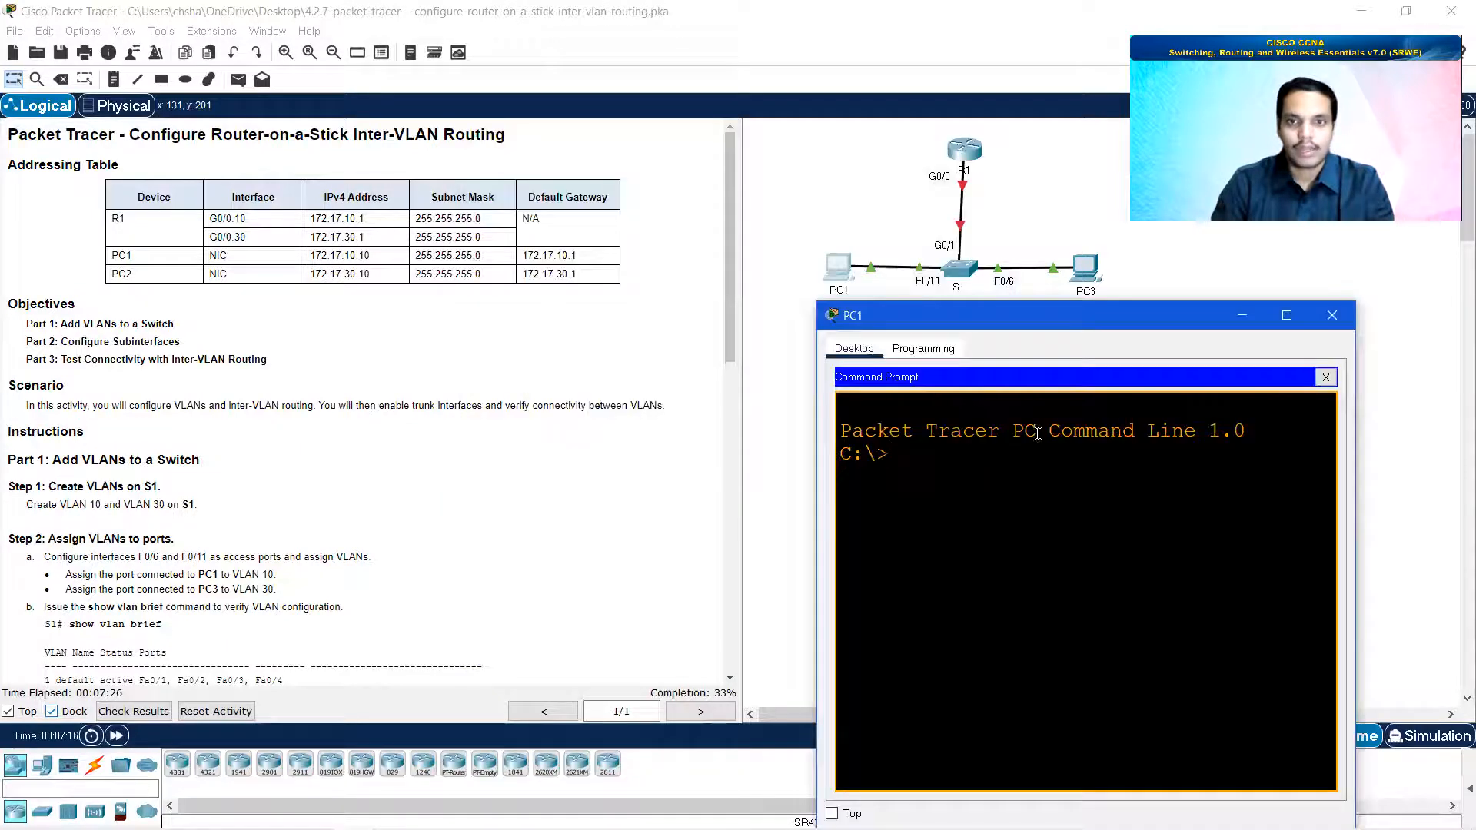
type("ping ")
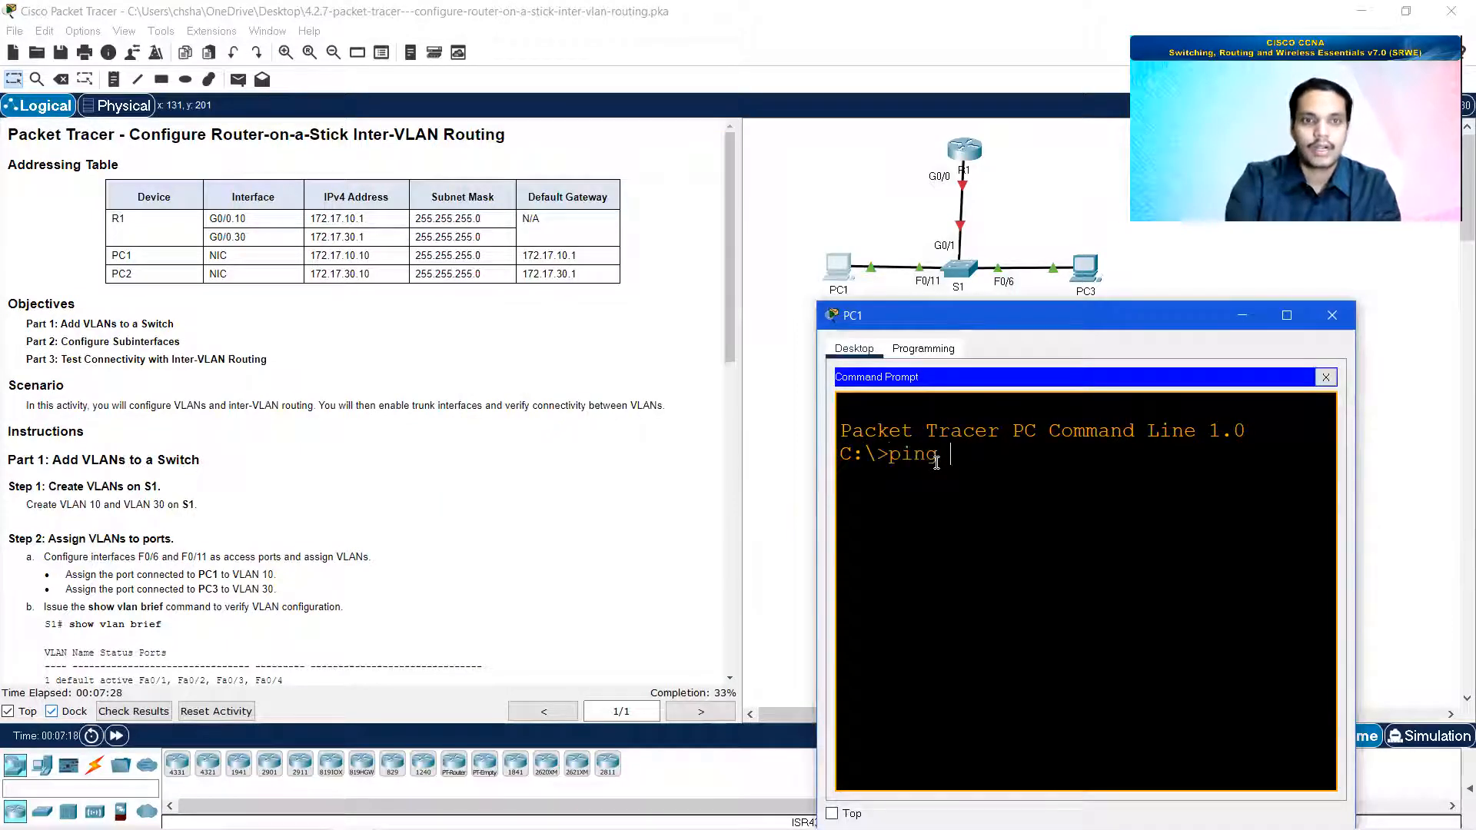
type("172.17.")
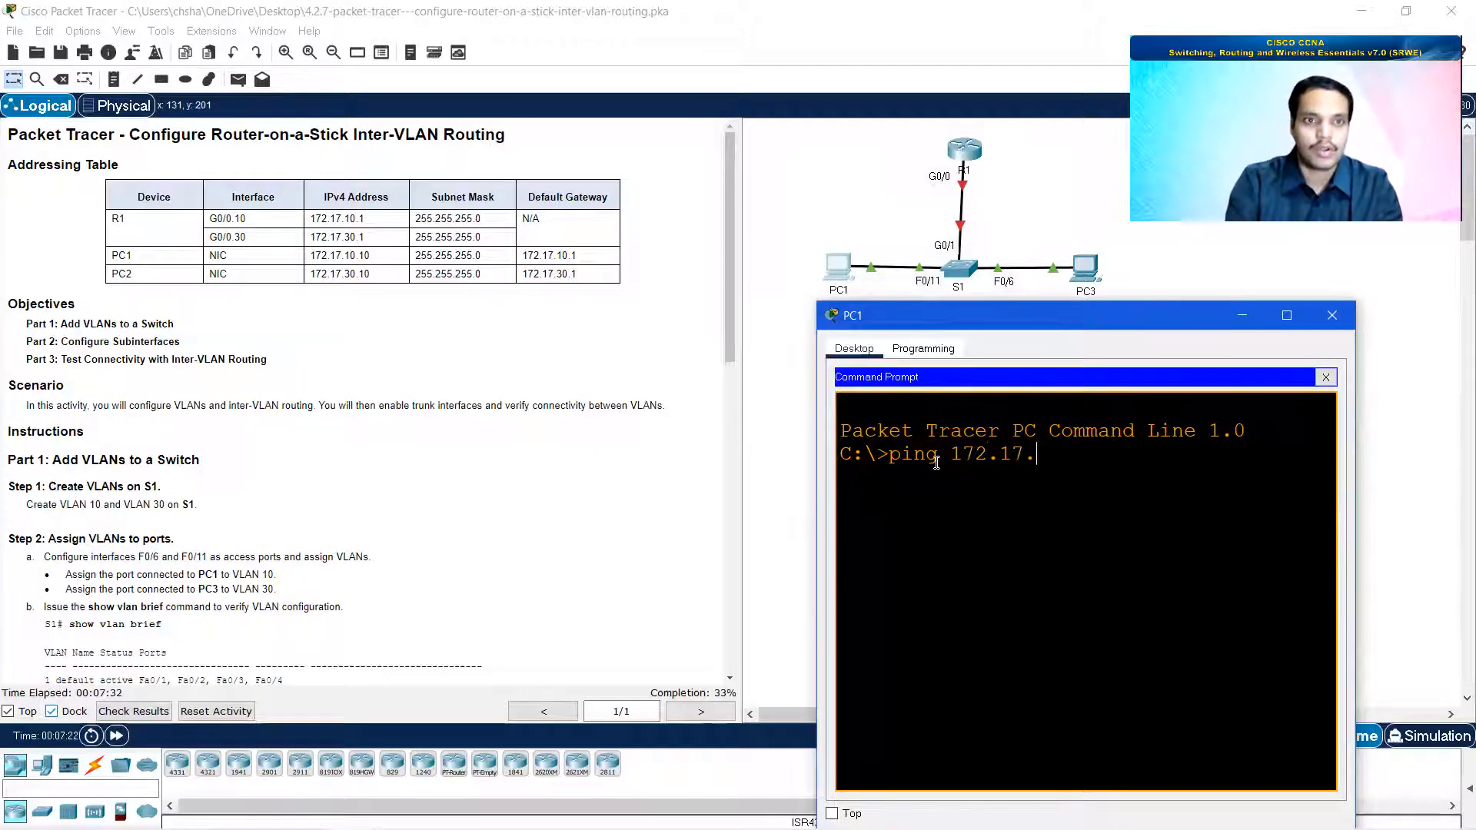
type("30.10")
key("Return")
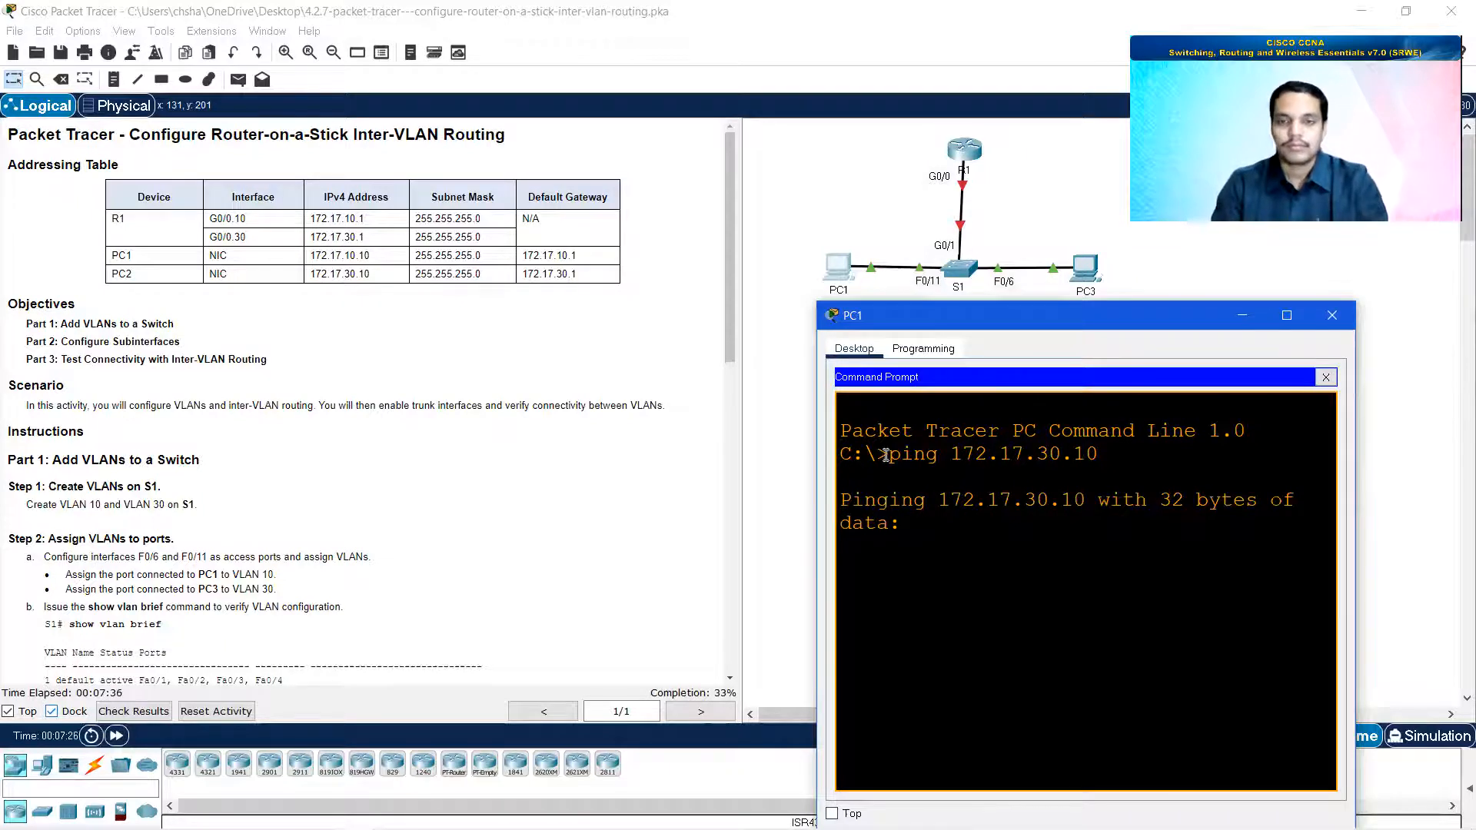
Step: Review the subinterface instructions, close the PC1 window and open router R1's command line in a widened window
scroll(310, 504, "down", 2)
scroll(310, 504, "down", 2)
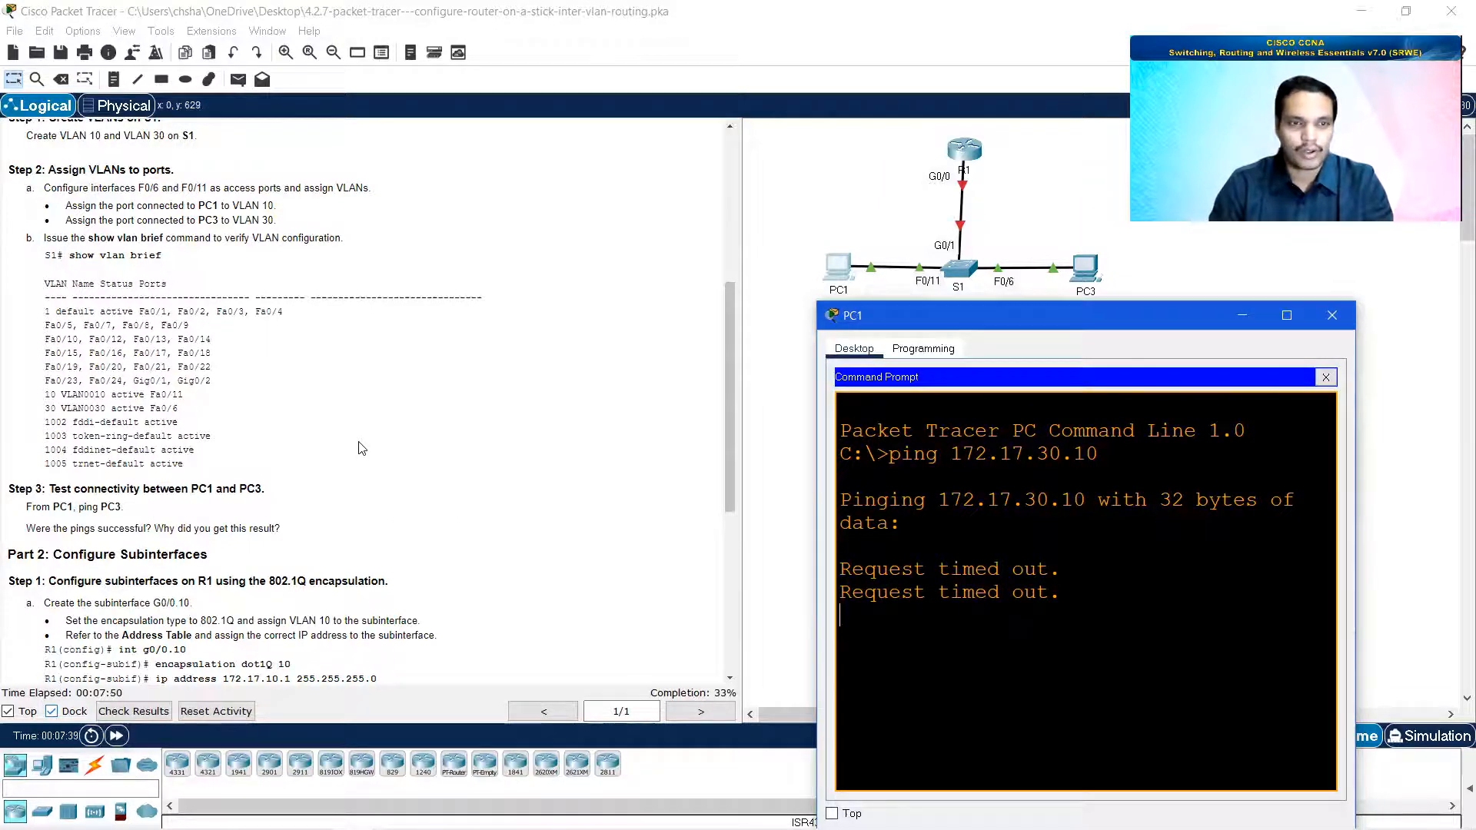
scroll(368, 481, "down", 2)
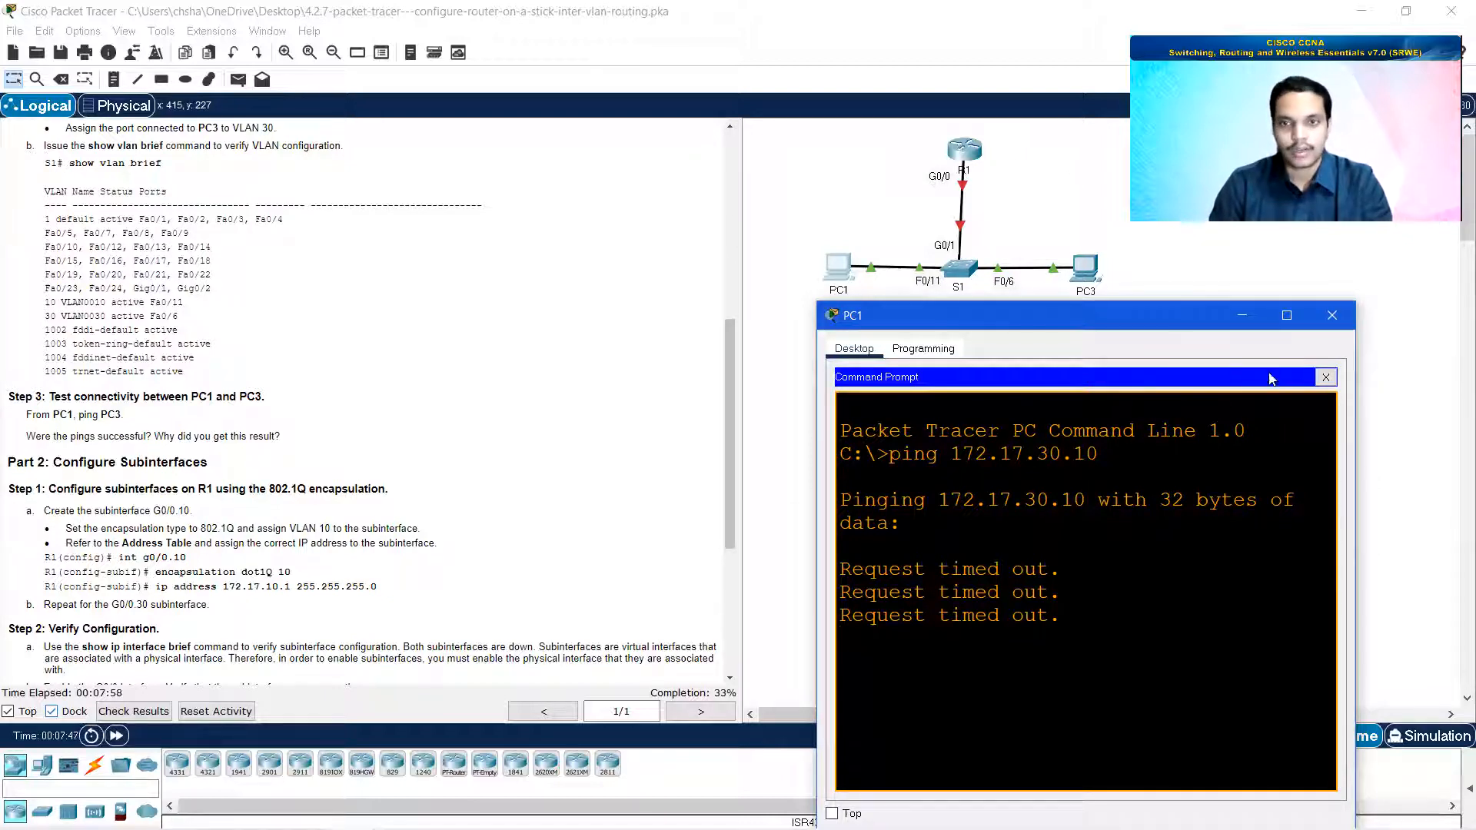
left_click(1331, 316)
left_click(966, 151)
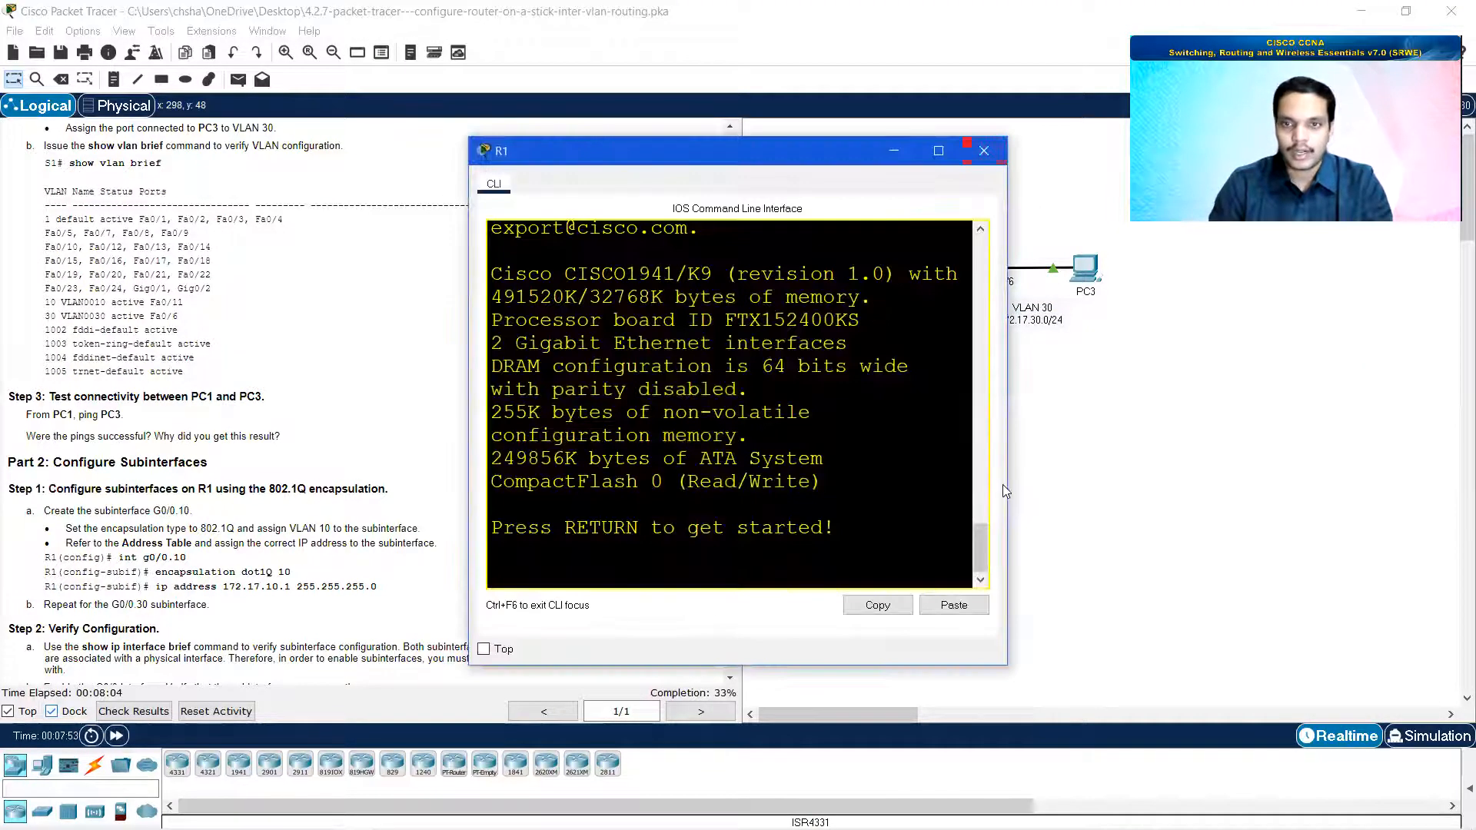
left_click_drag(1007, 491, 1360, 507)
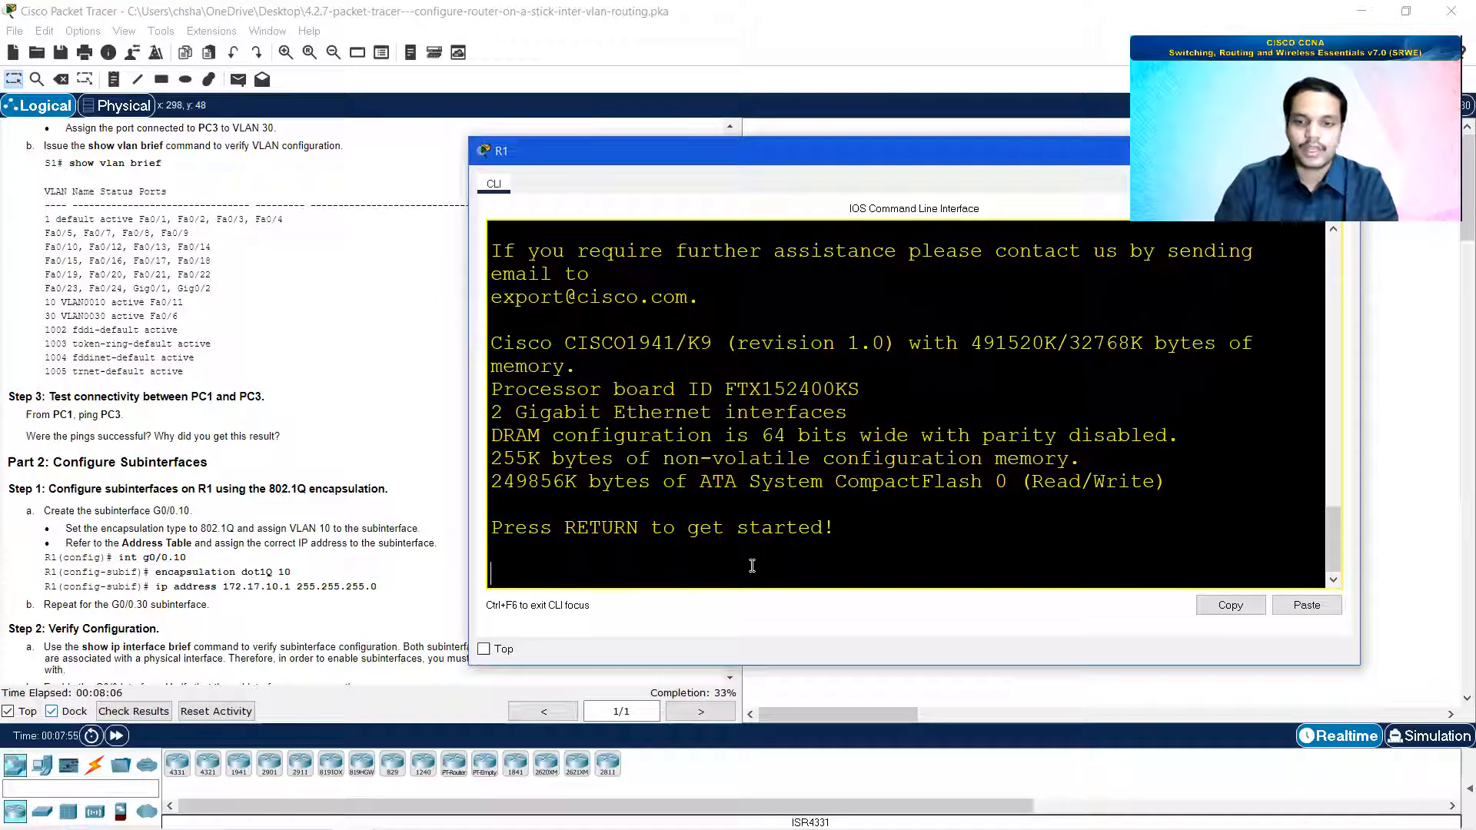
Step: Start the R1 console session and enter privileged EXEC mode, continuing into global configuration mode
key("Return")
type("i")
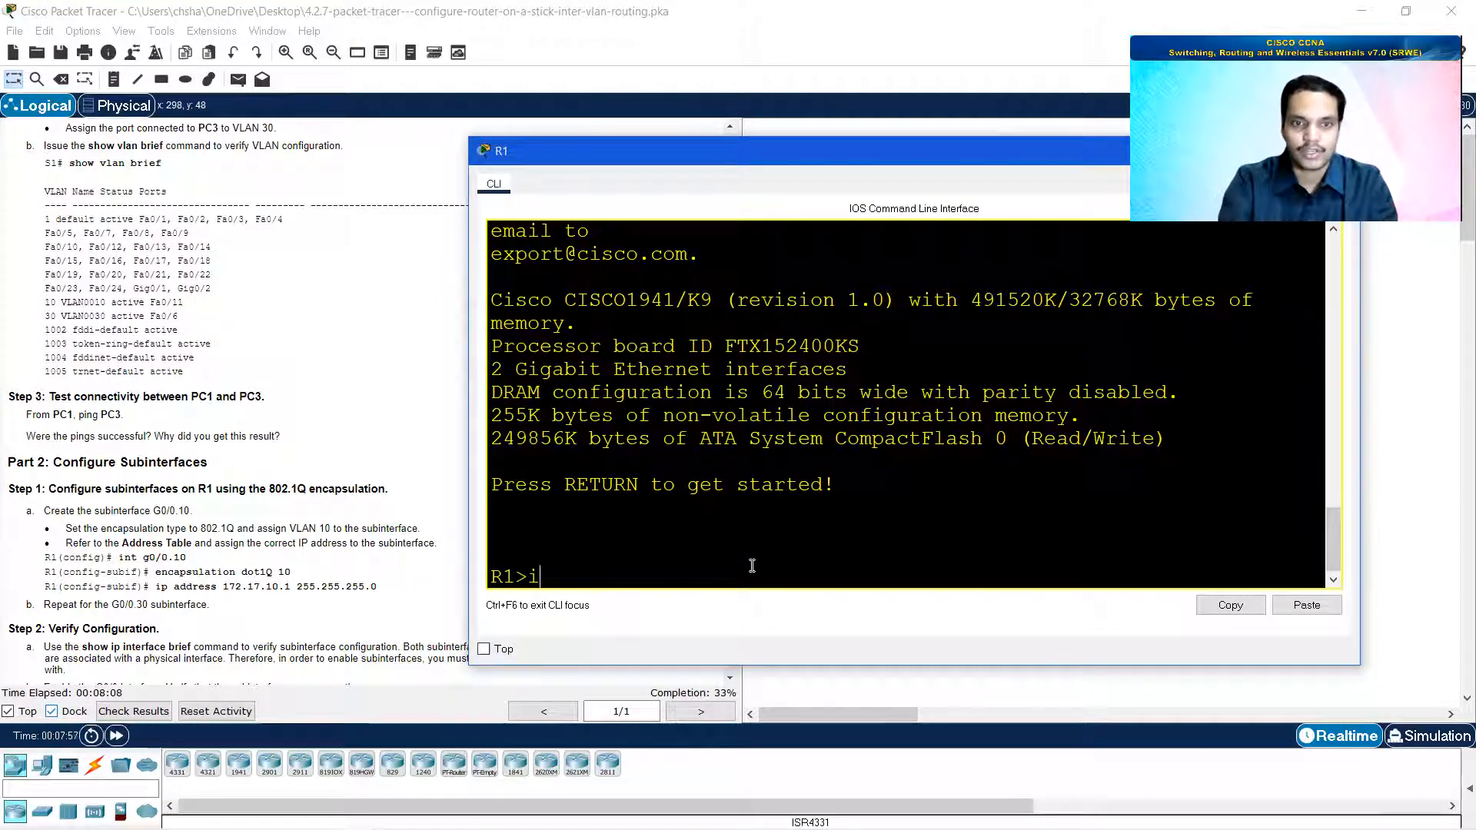
key("BackSpace")
type("en")
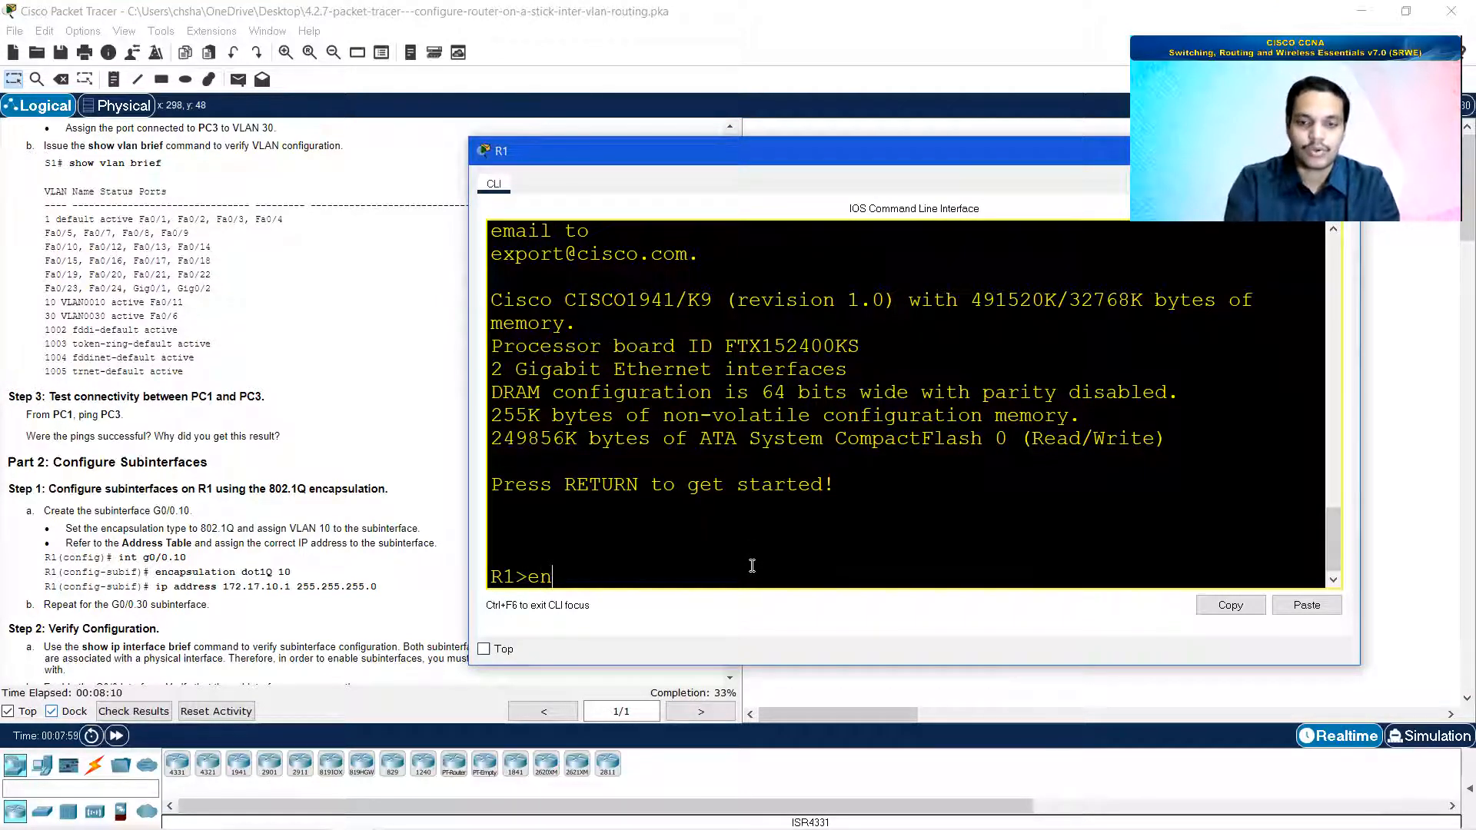
key("Return")
type("con")
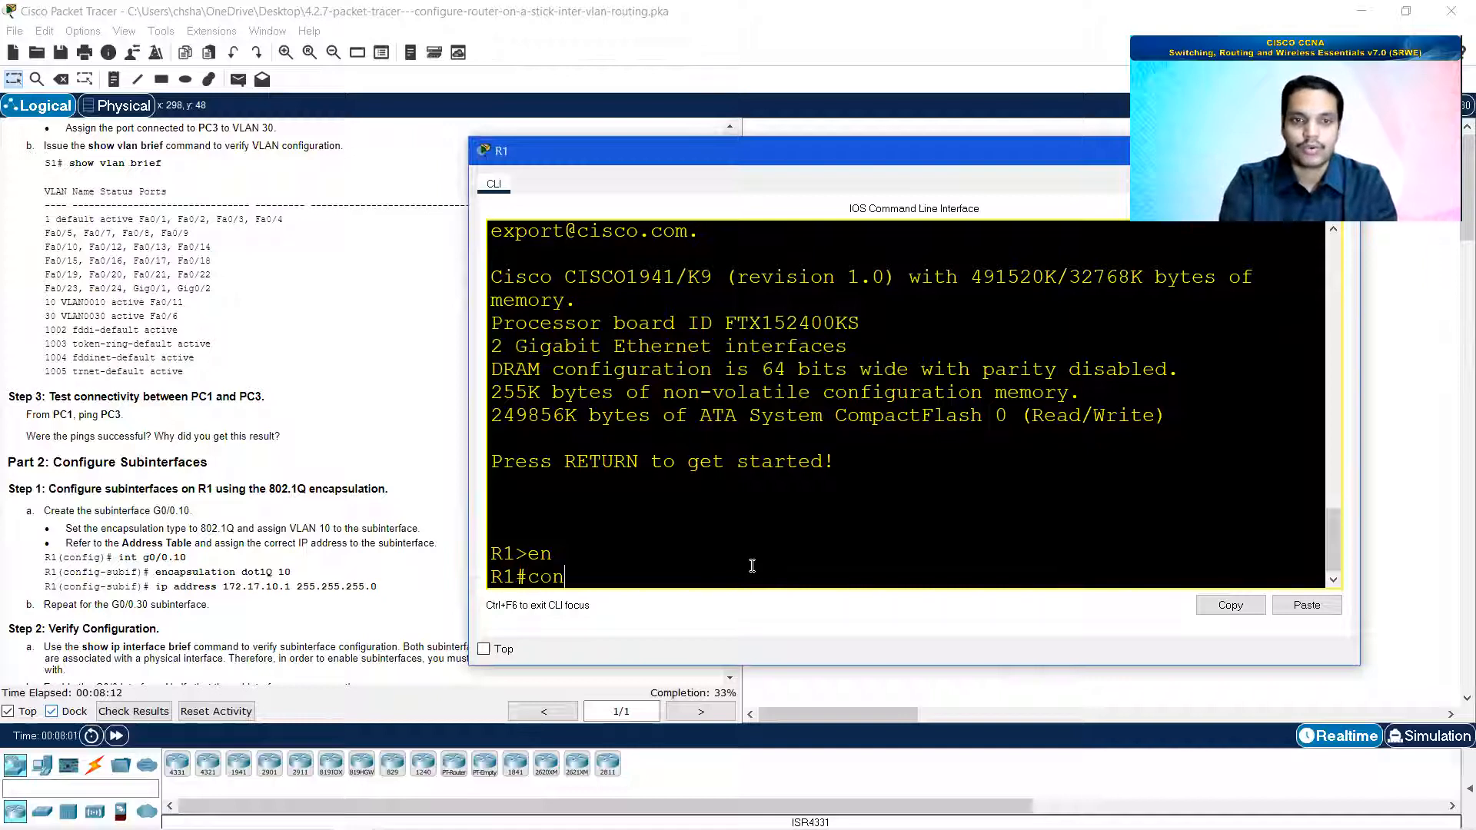
type("f t")
key("Return")
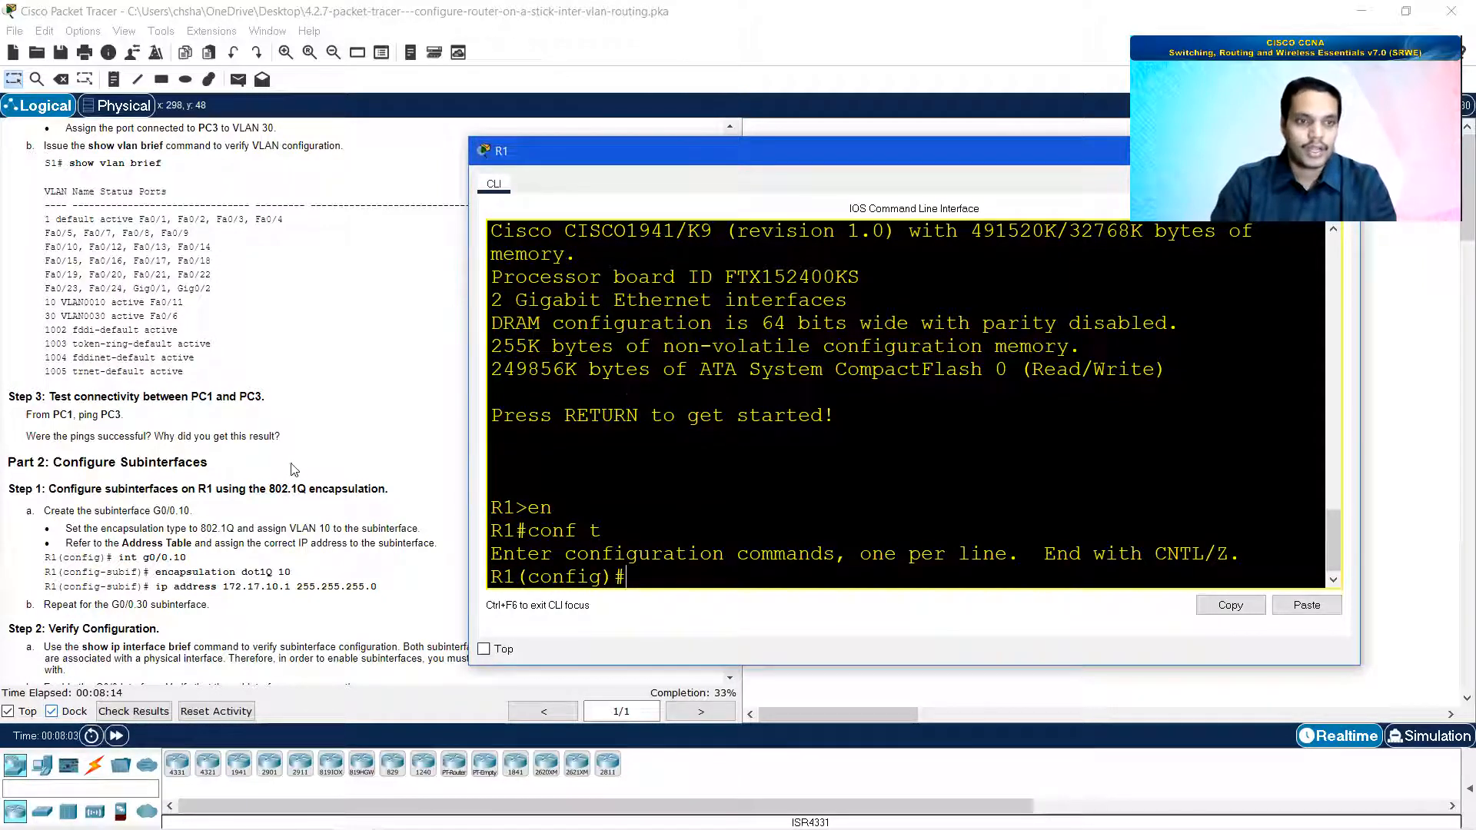
Step: Create subinterface g0/0.10 on R1, moving the R1 window to keep the topology's interface labels in view
type("int")
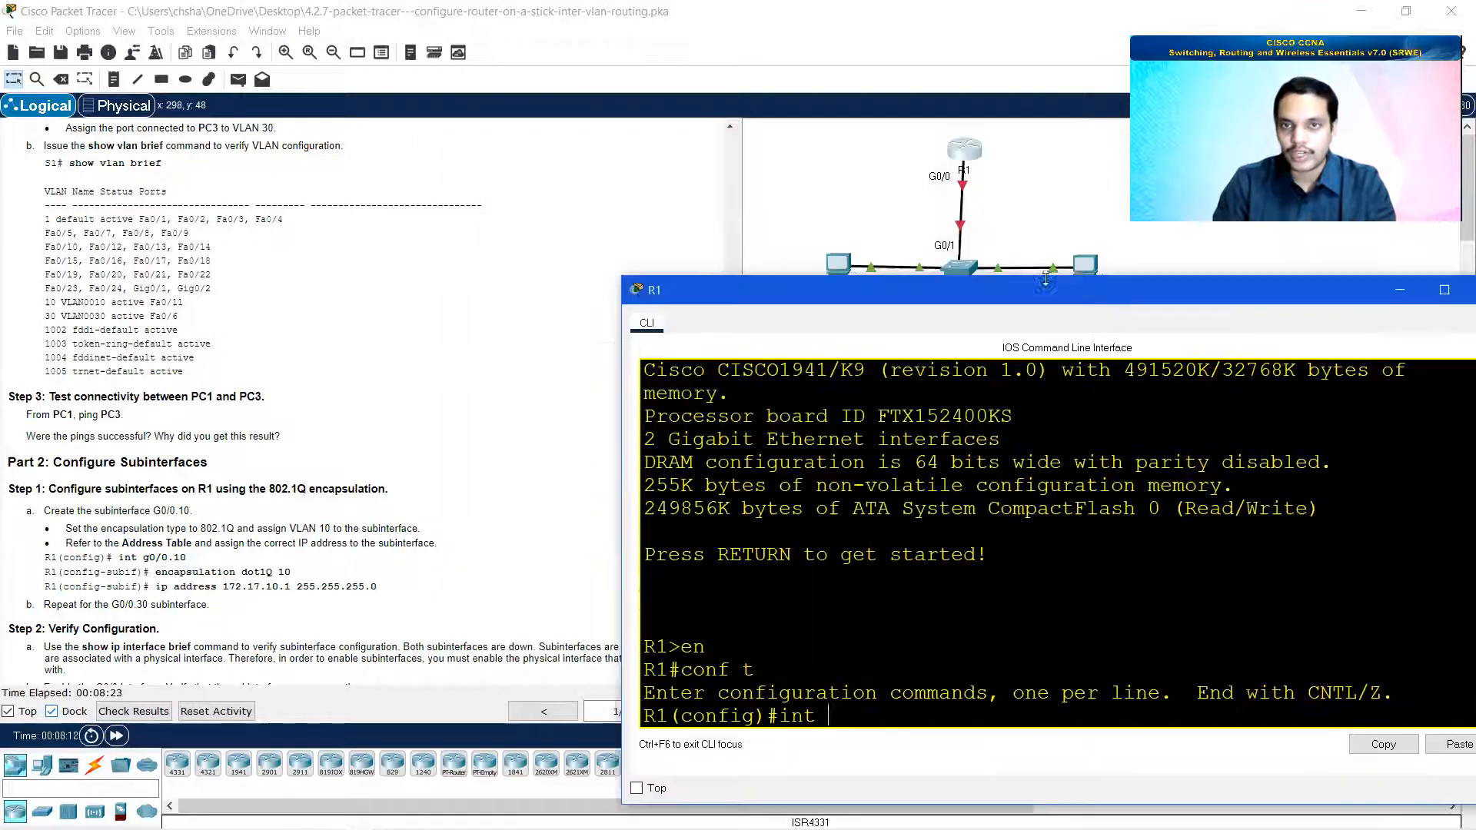
left_click_drag(889, 149, 1042, 288)
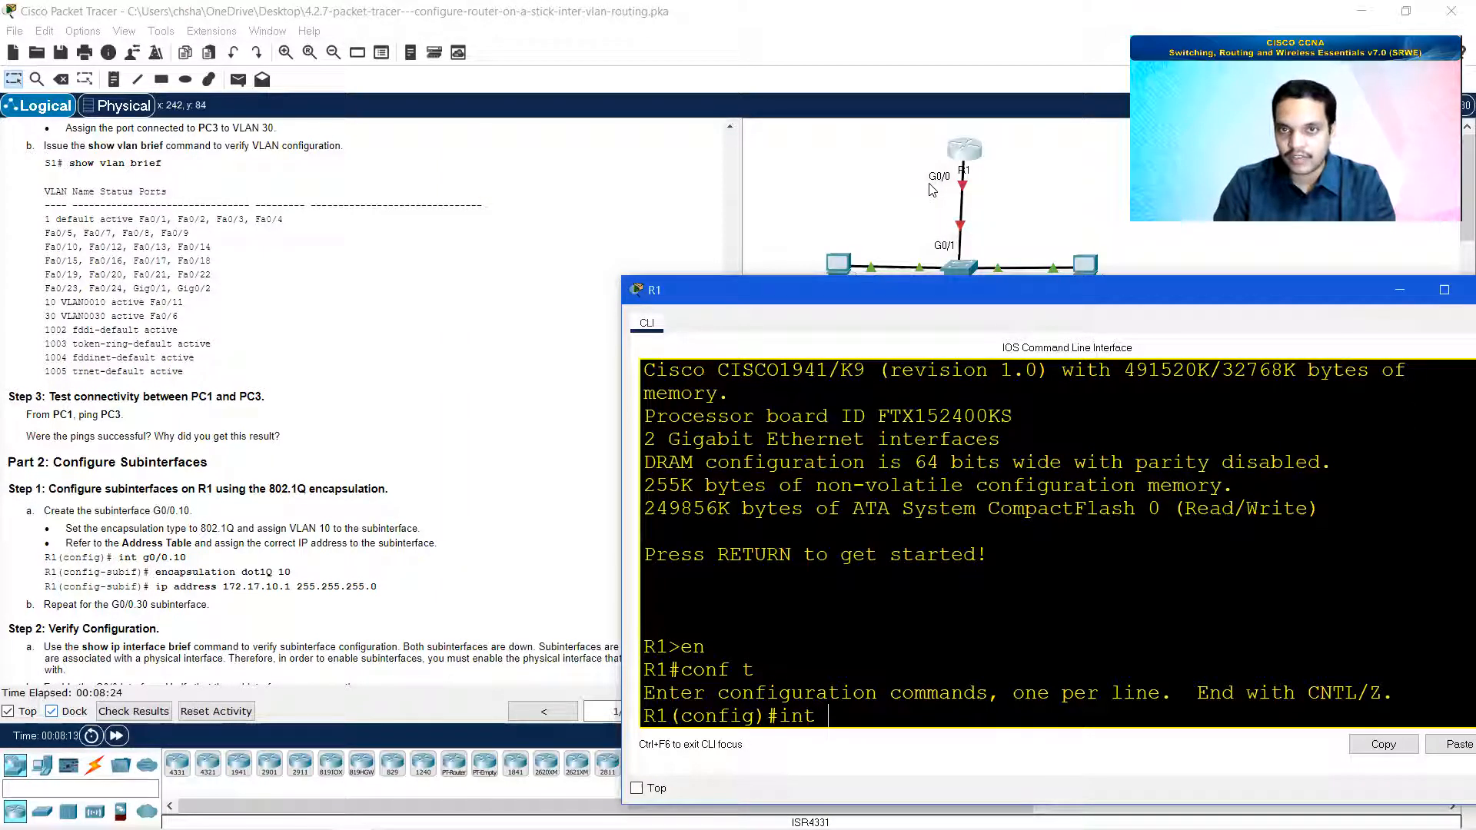
type("g")
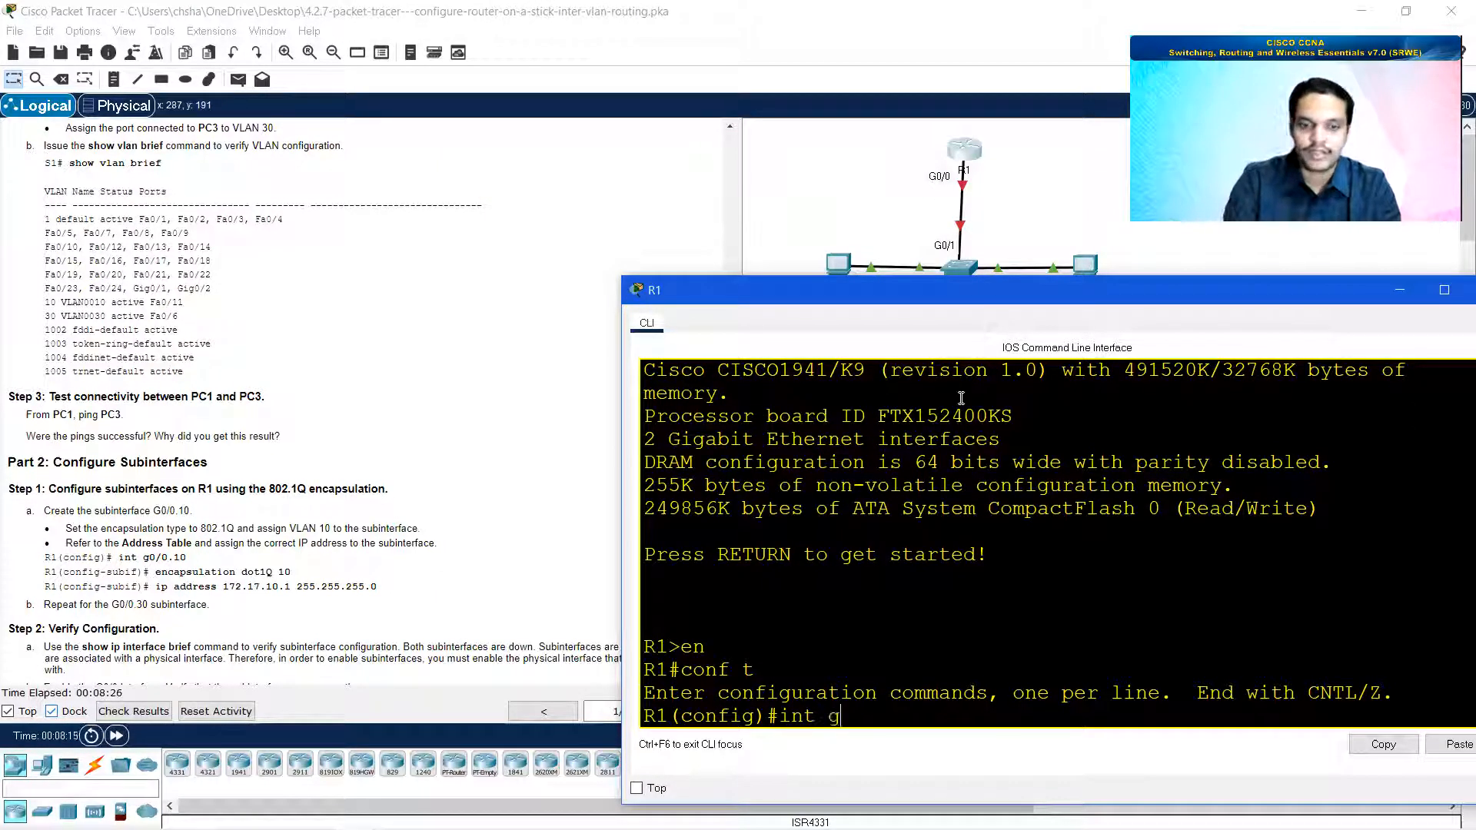
type("0/0")
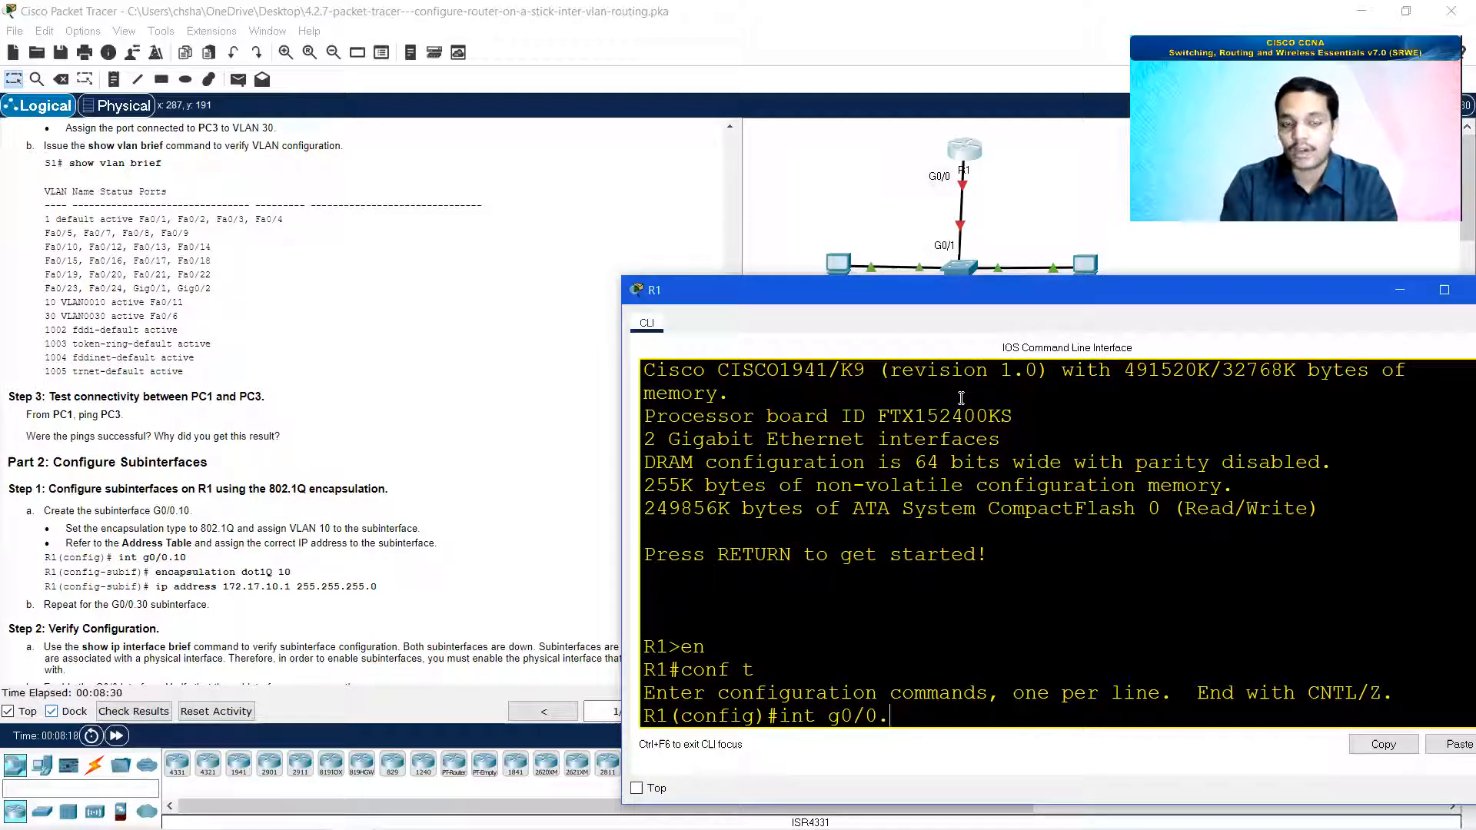
type(".10")
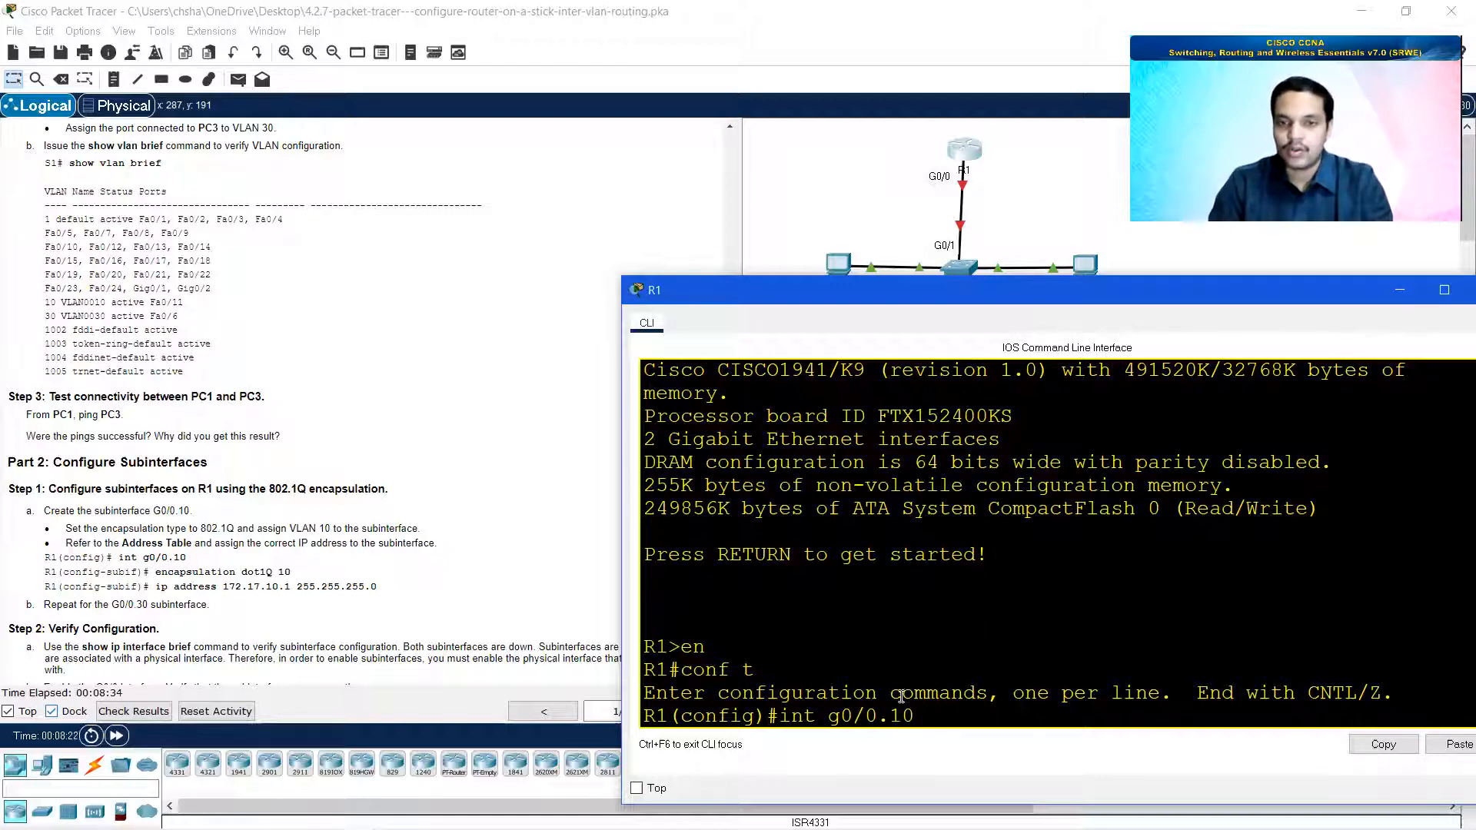
left_click_drag(1007, 294, 1019, 267)
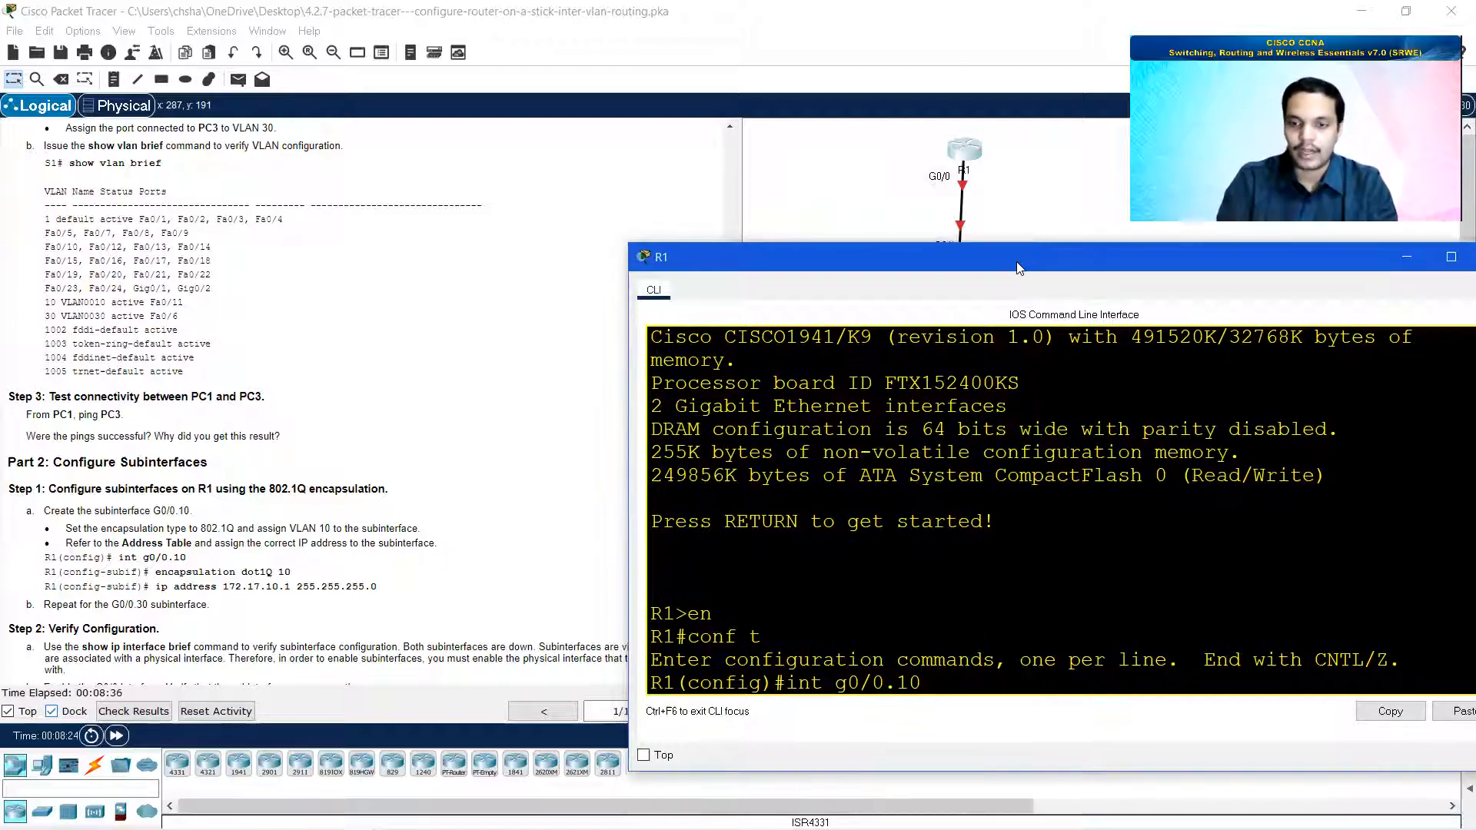
key("Return")
Step: Set the encapsulation of subinterface g0/0.10 to dot1q with VLAN 10
type("encap")
key("BackSpace")
type("ap")
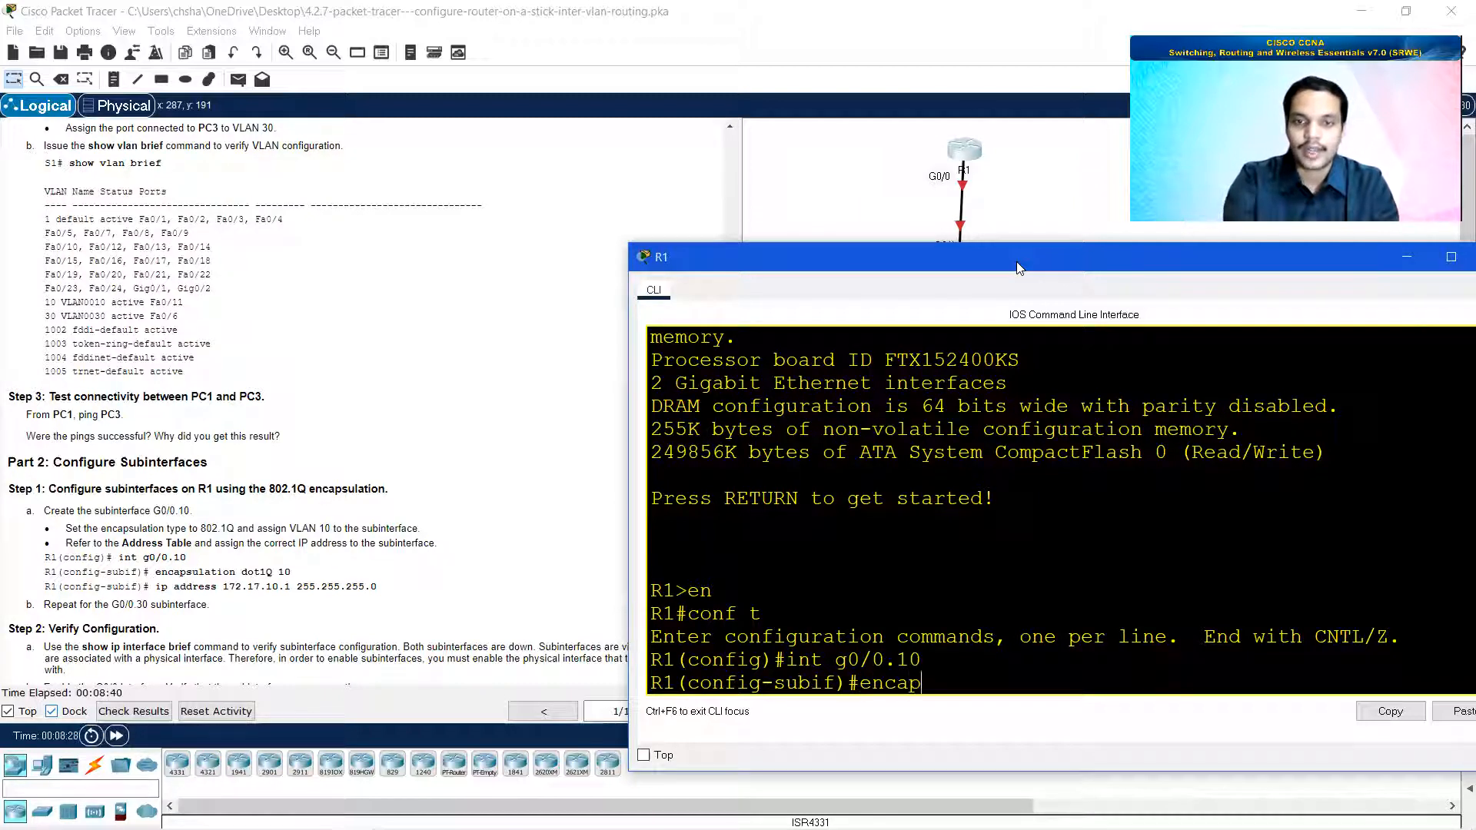
type("sulation do")
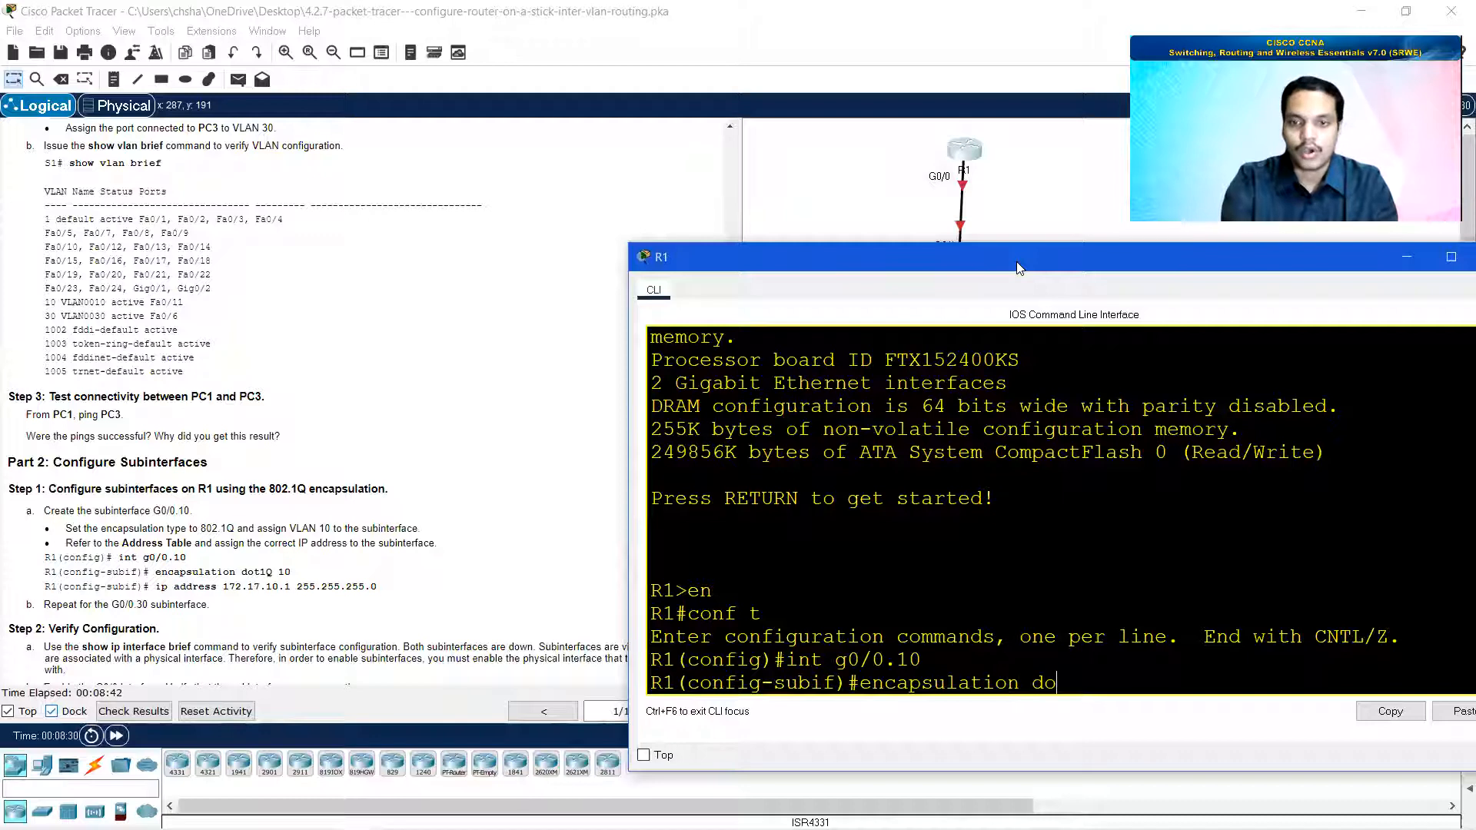
type("t1q")
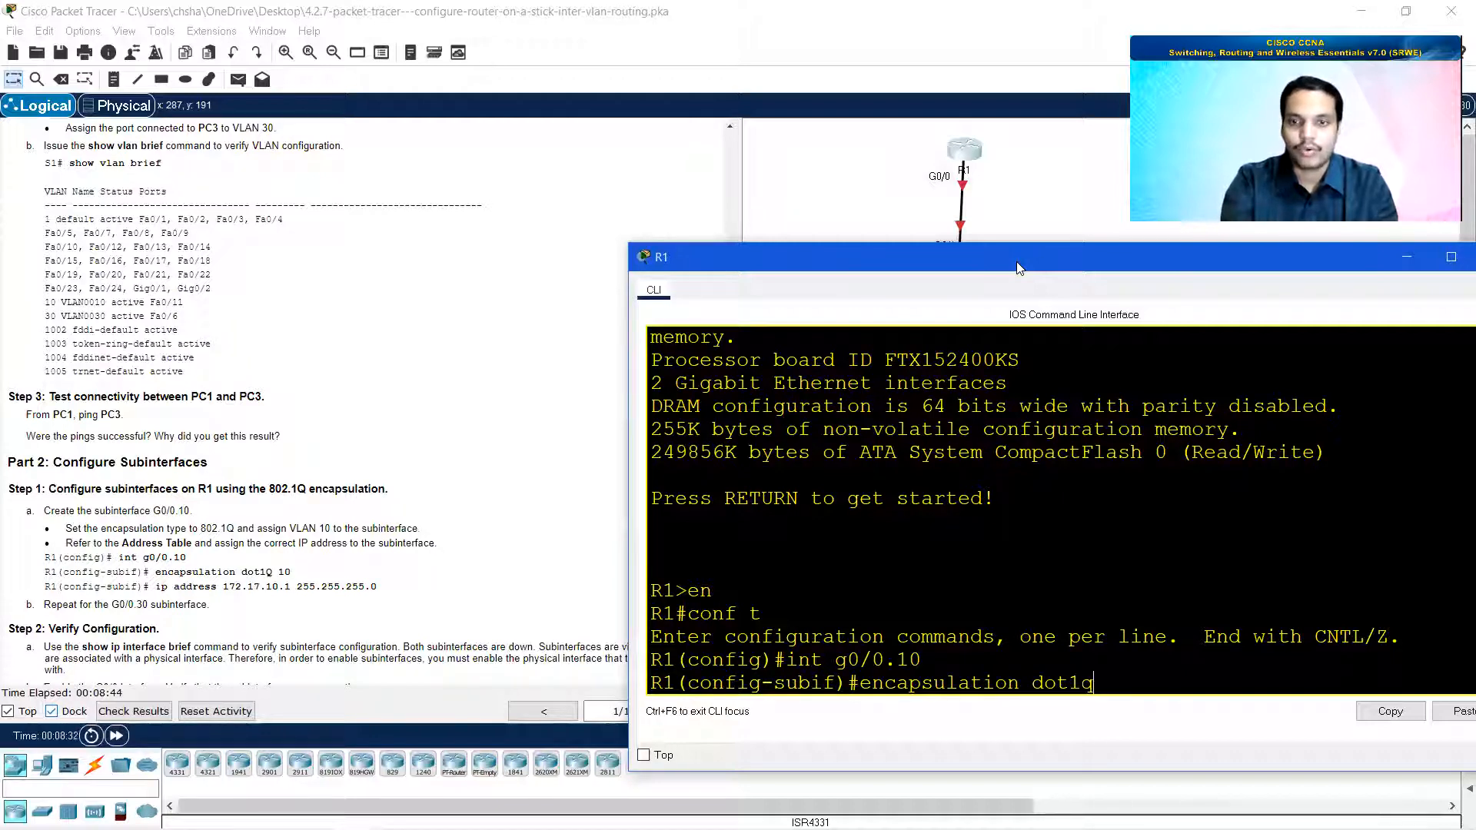
type(" 10")
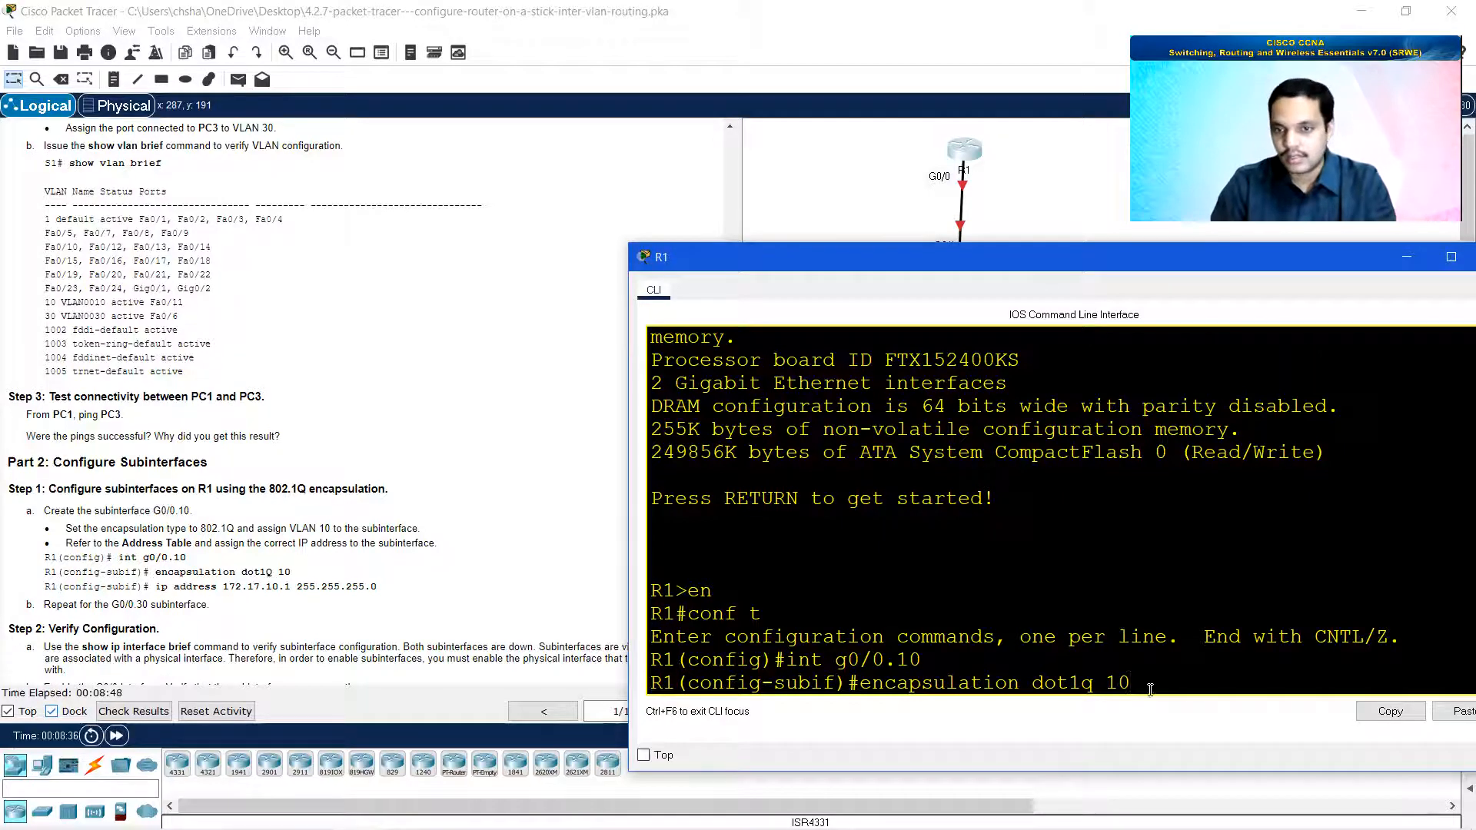
left_click_drag(922, 659, 897, 659)
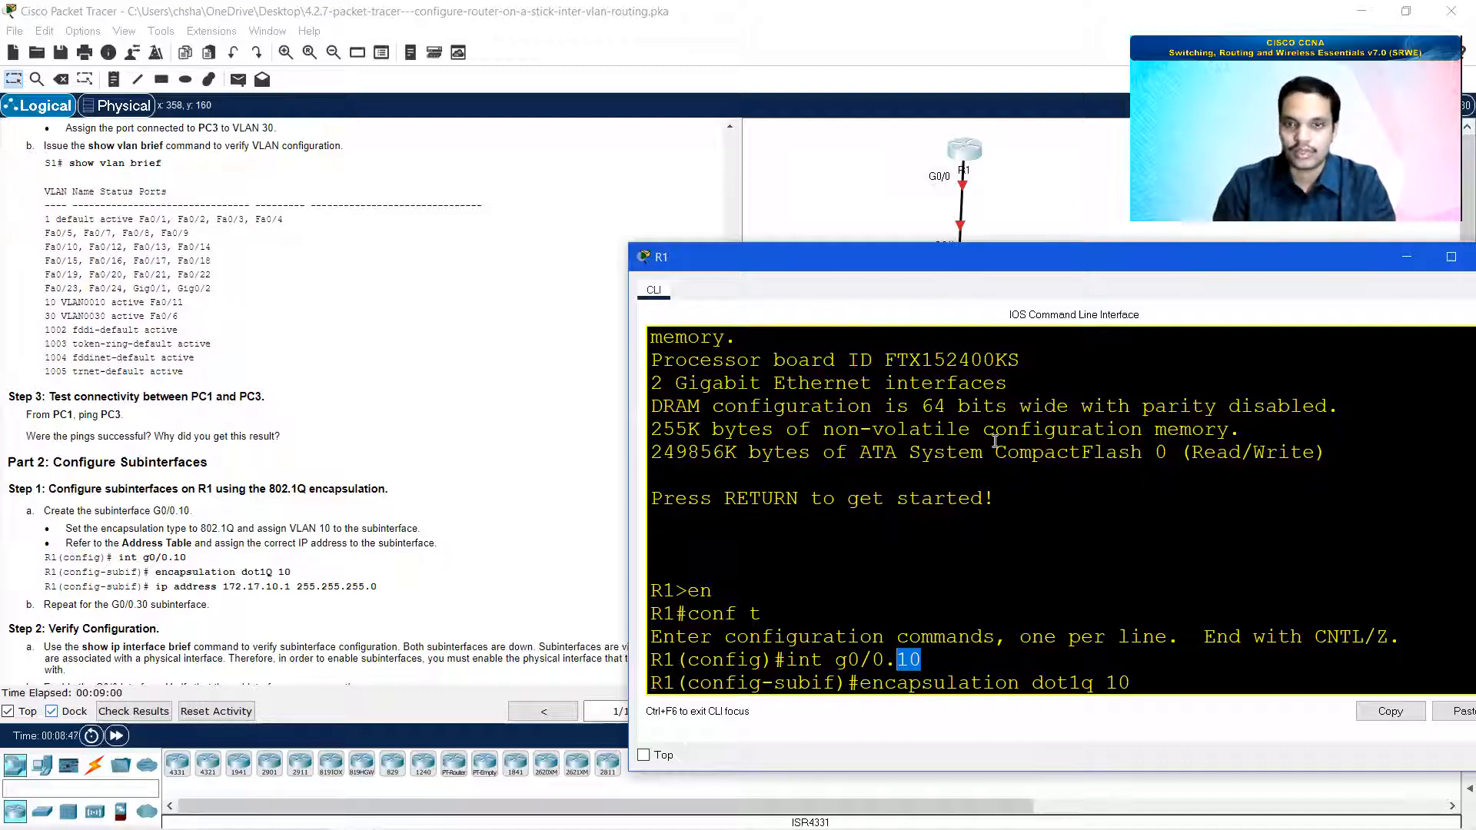
left_click(1150, 688)
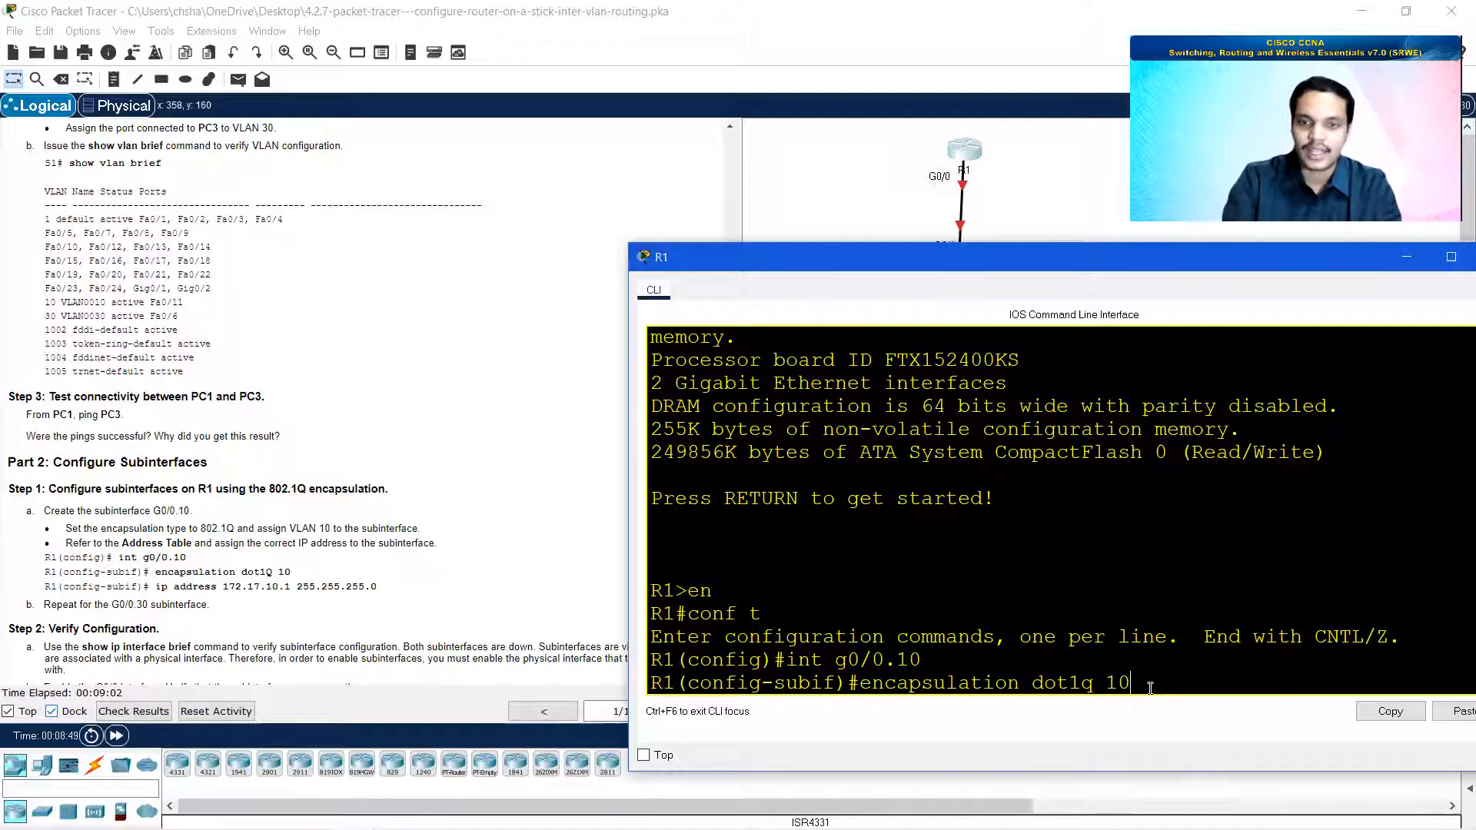
key("Return")
Step: Consult the addressing table and assign IP address 172.17.10.1 with mask 255.255.255.0 to subinterface g0/0.10
scroll(329, 574, "up", 5)
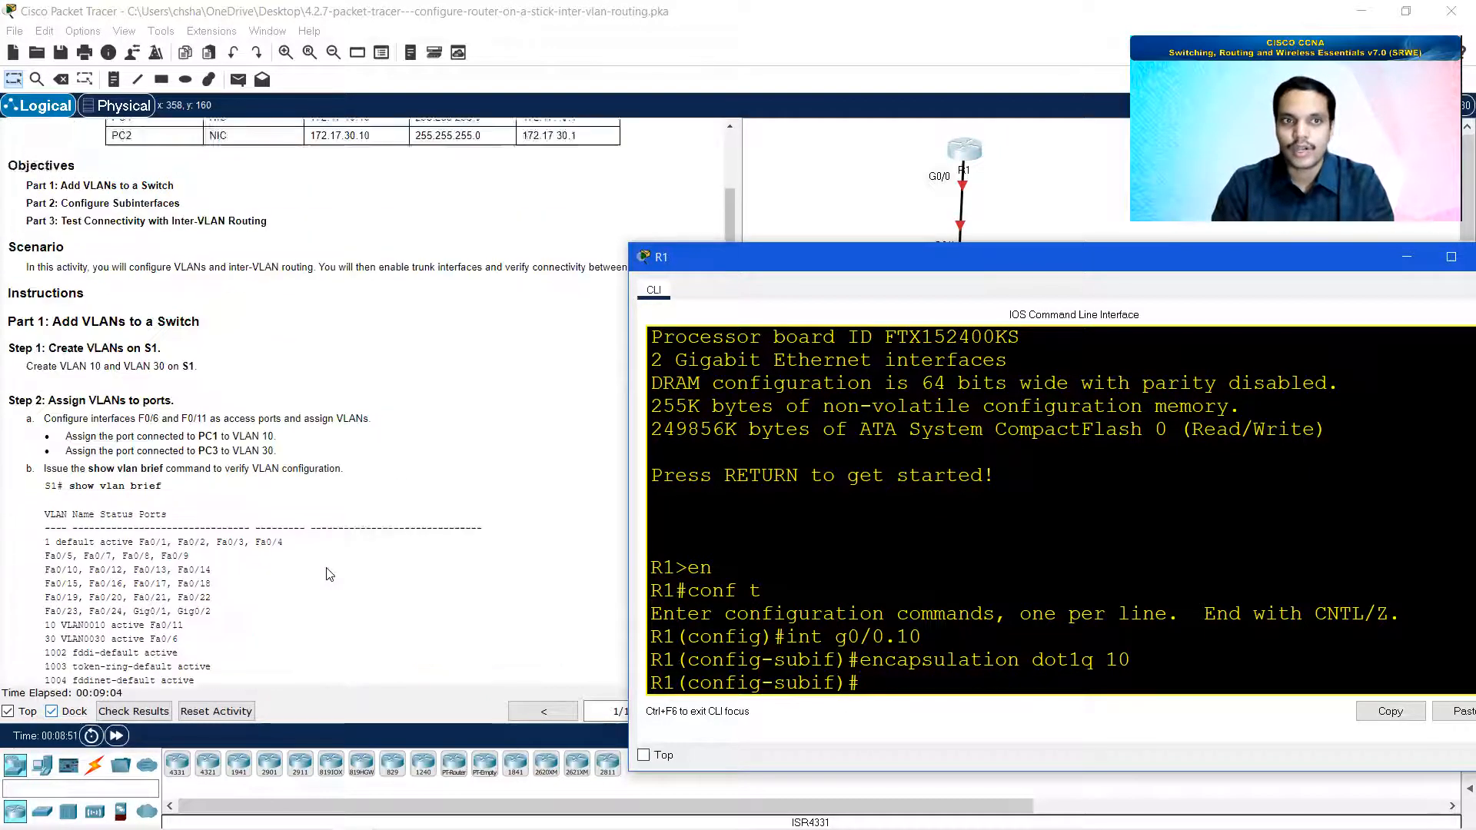
scroll(329, 574, "up", 3)
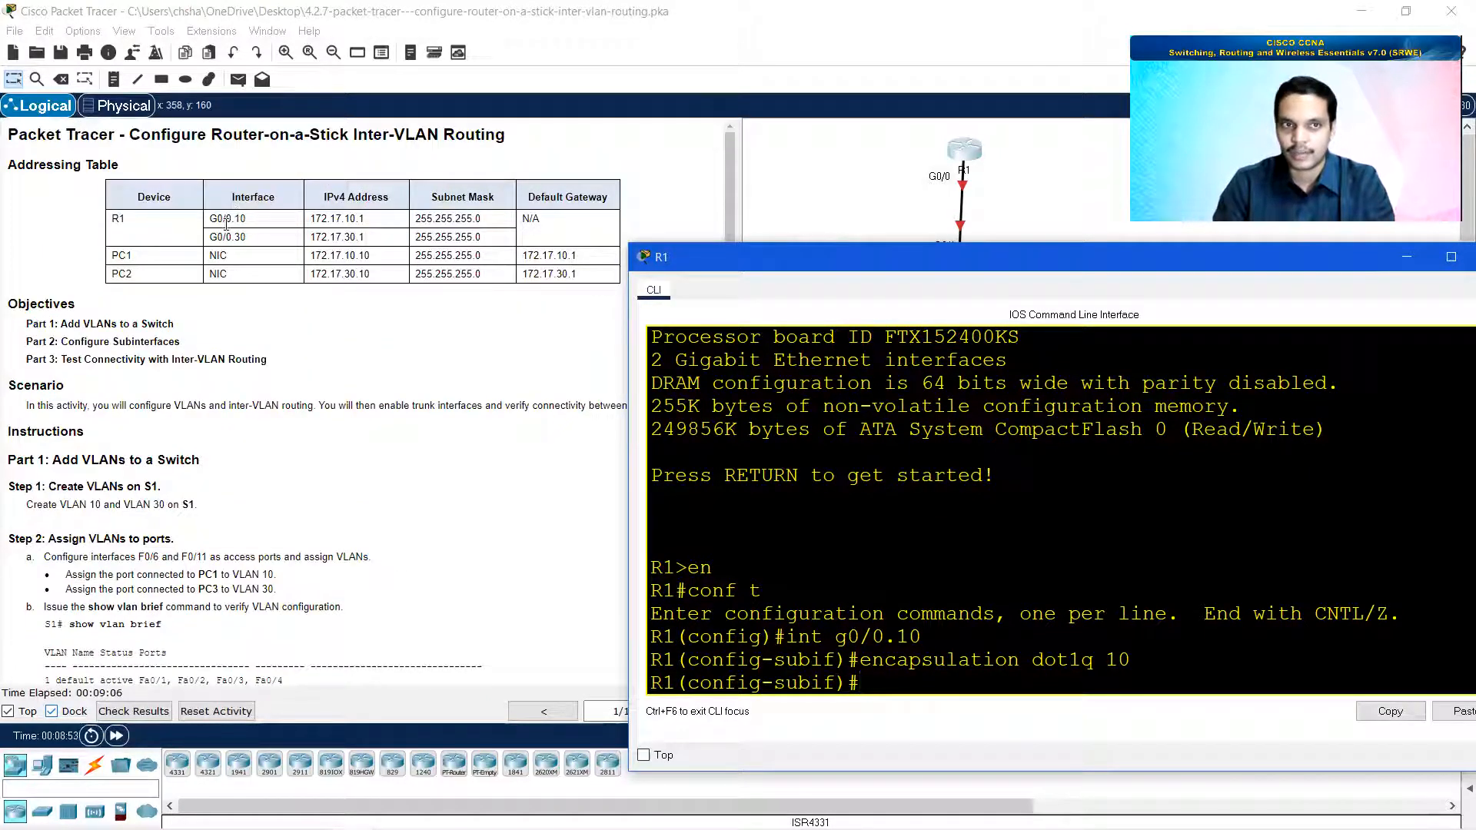
type("ip address")
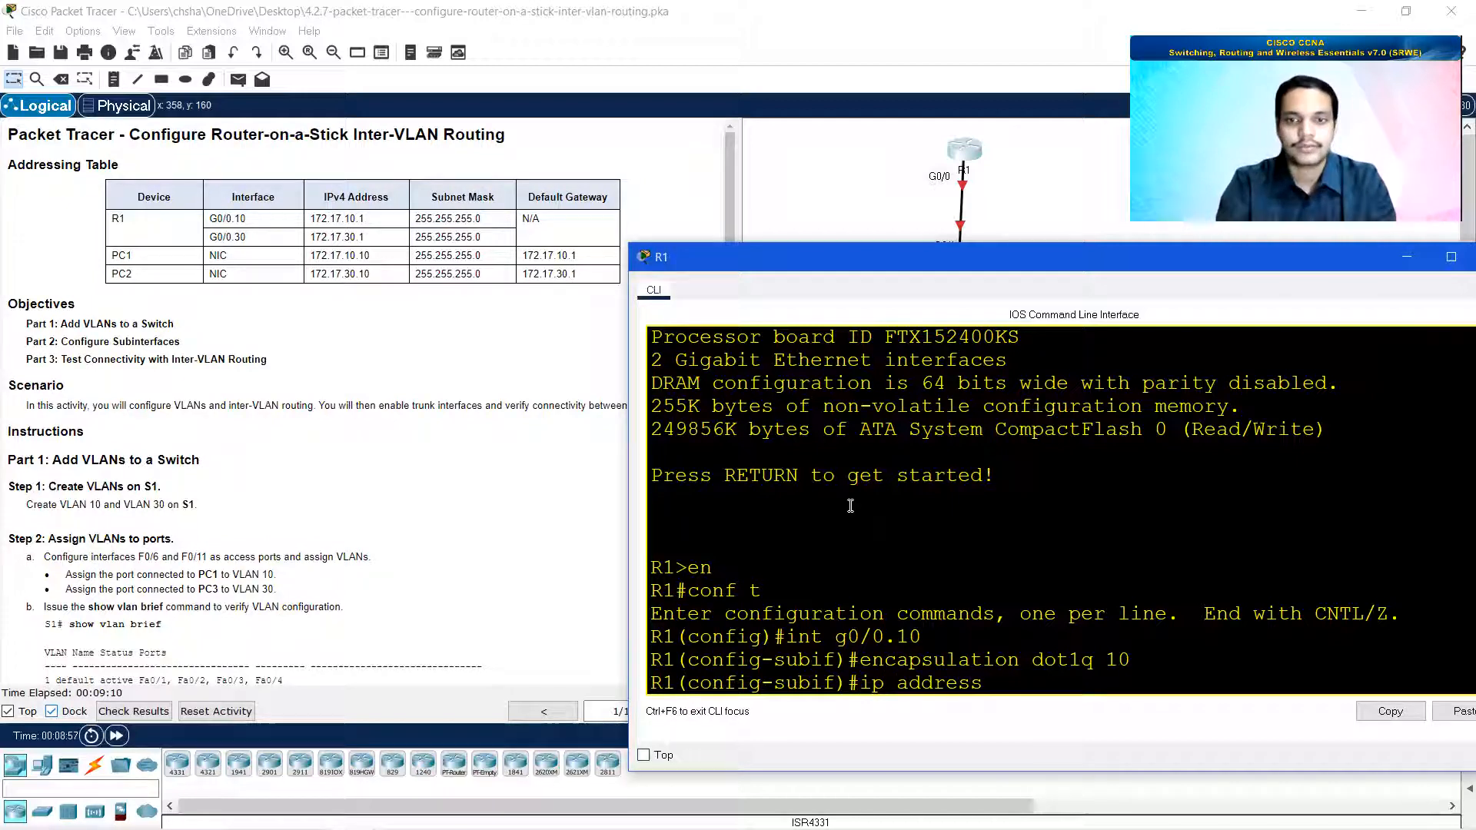
type(" 17")
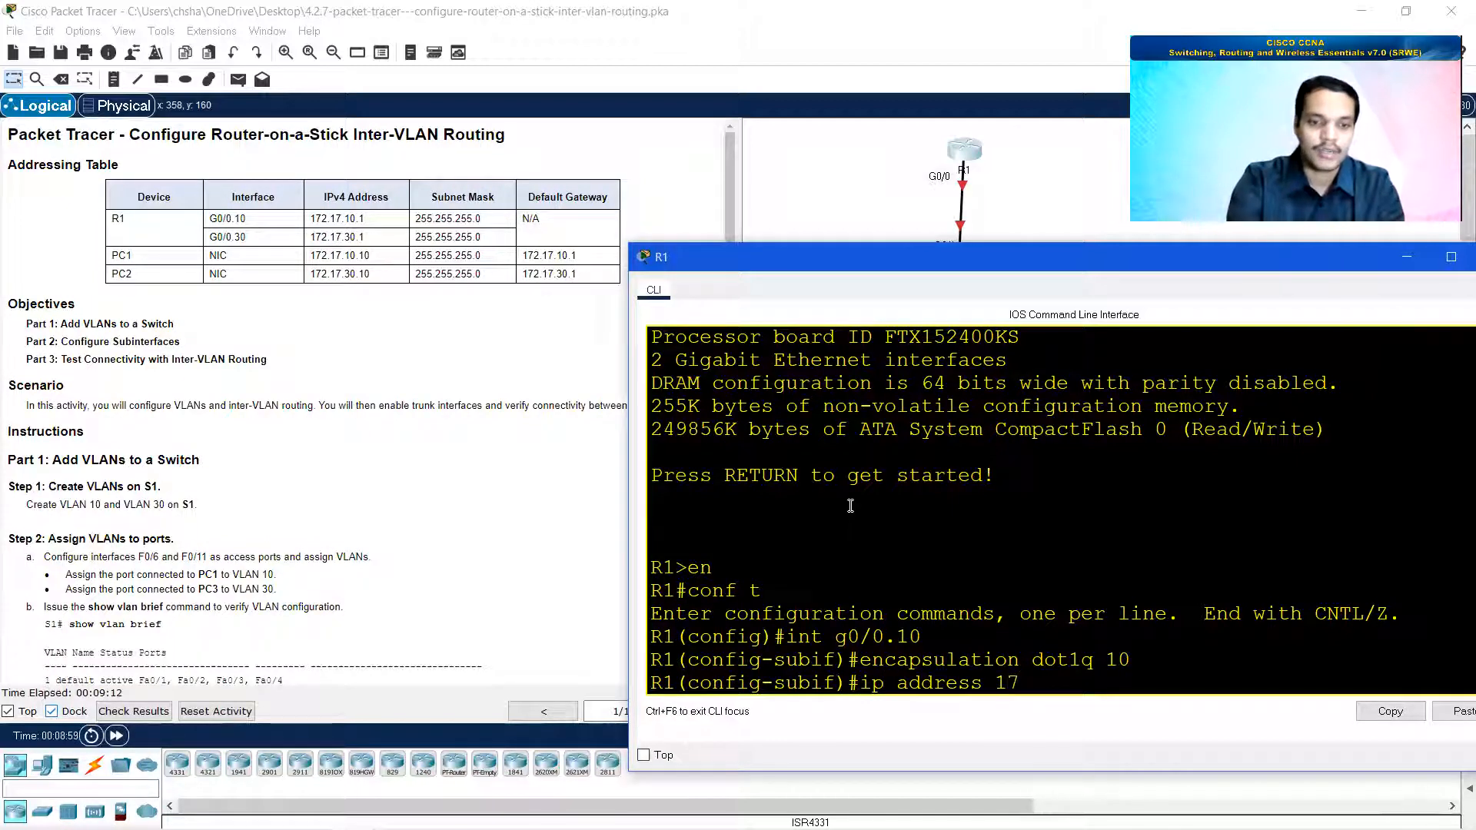
type("2.17.10.1")
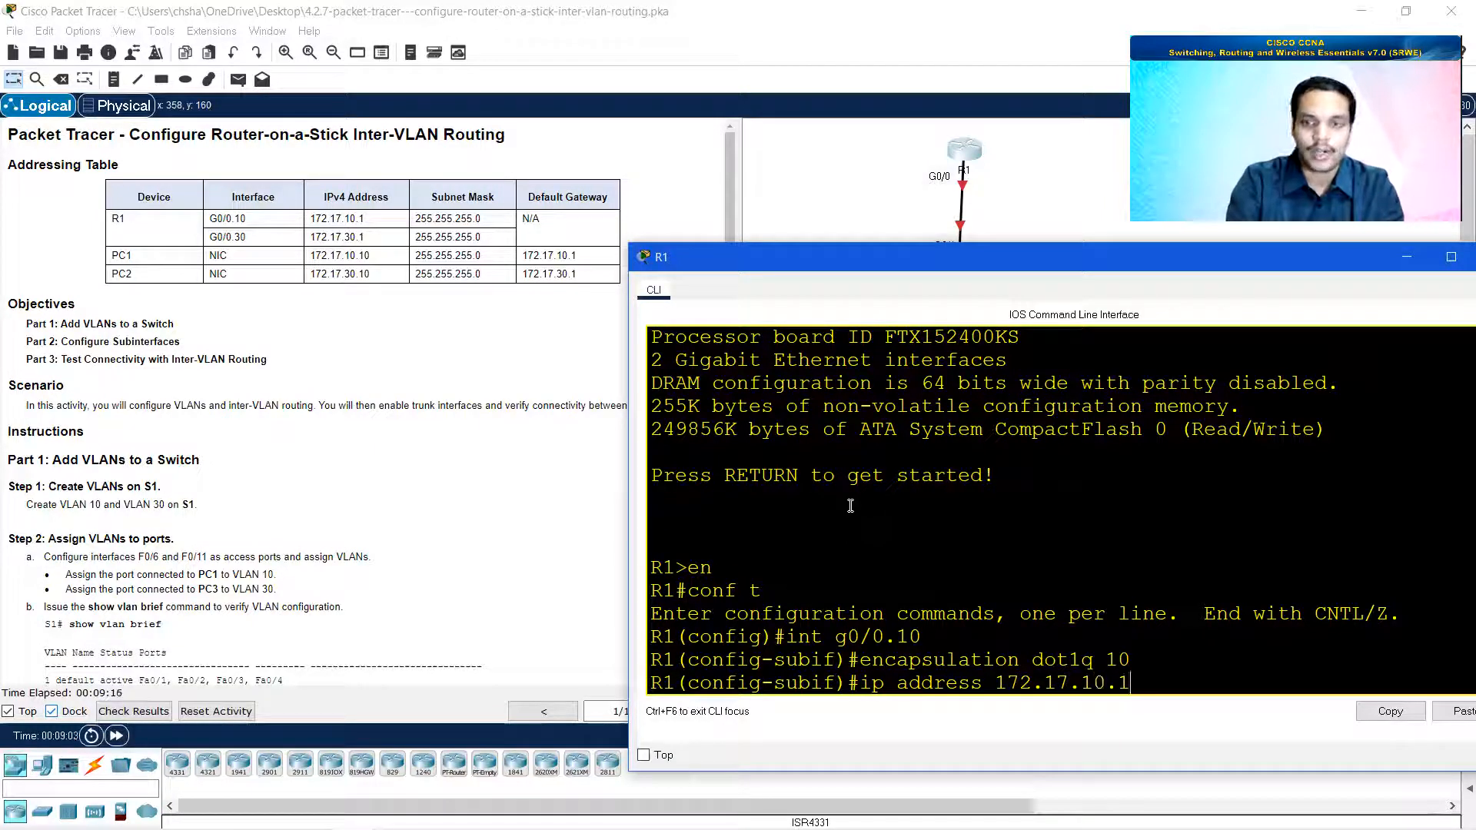
type(" 255")
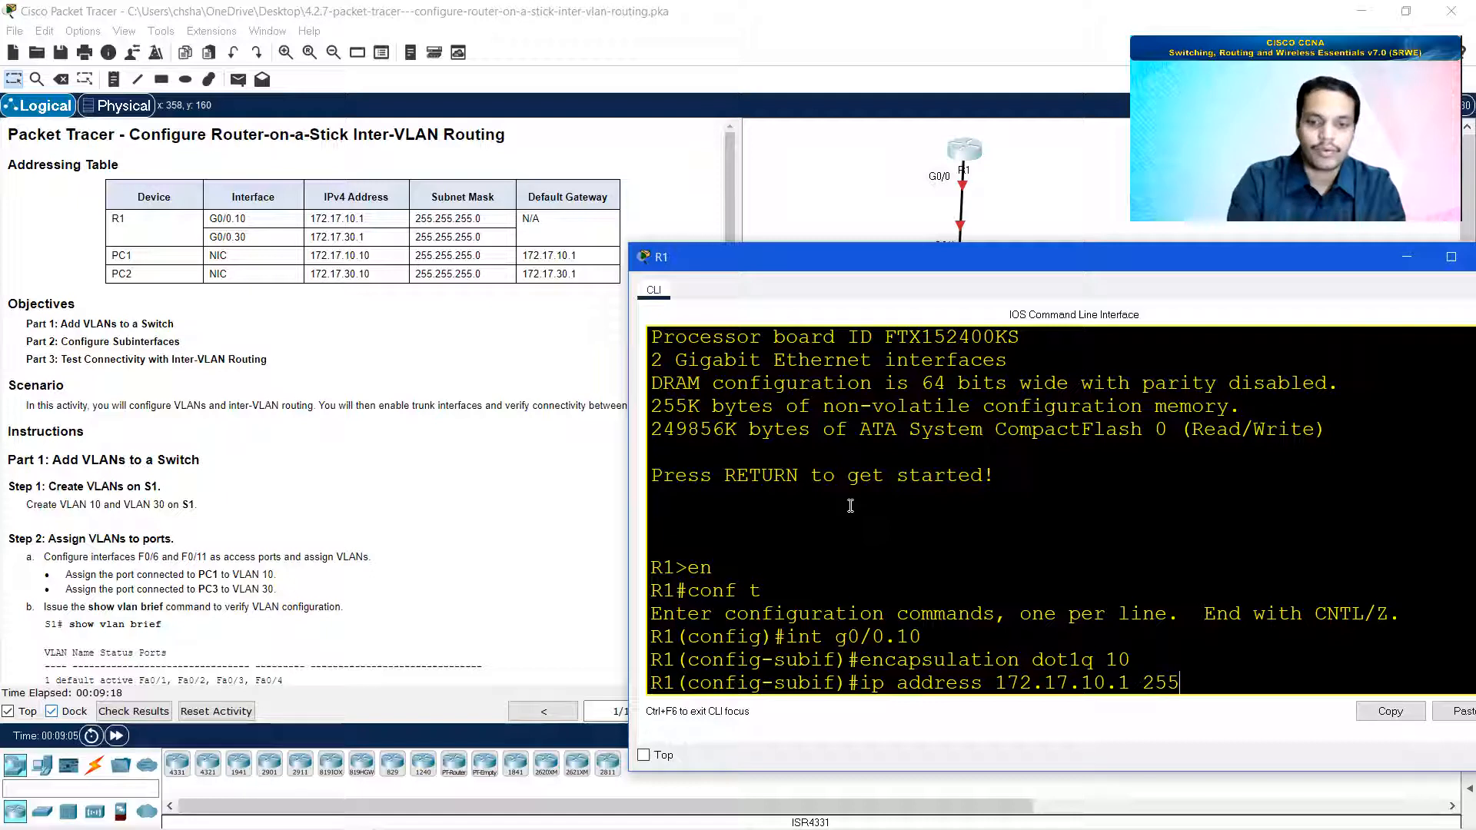
type(".255.255.0")
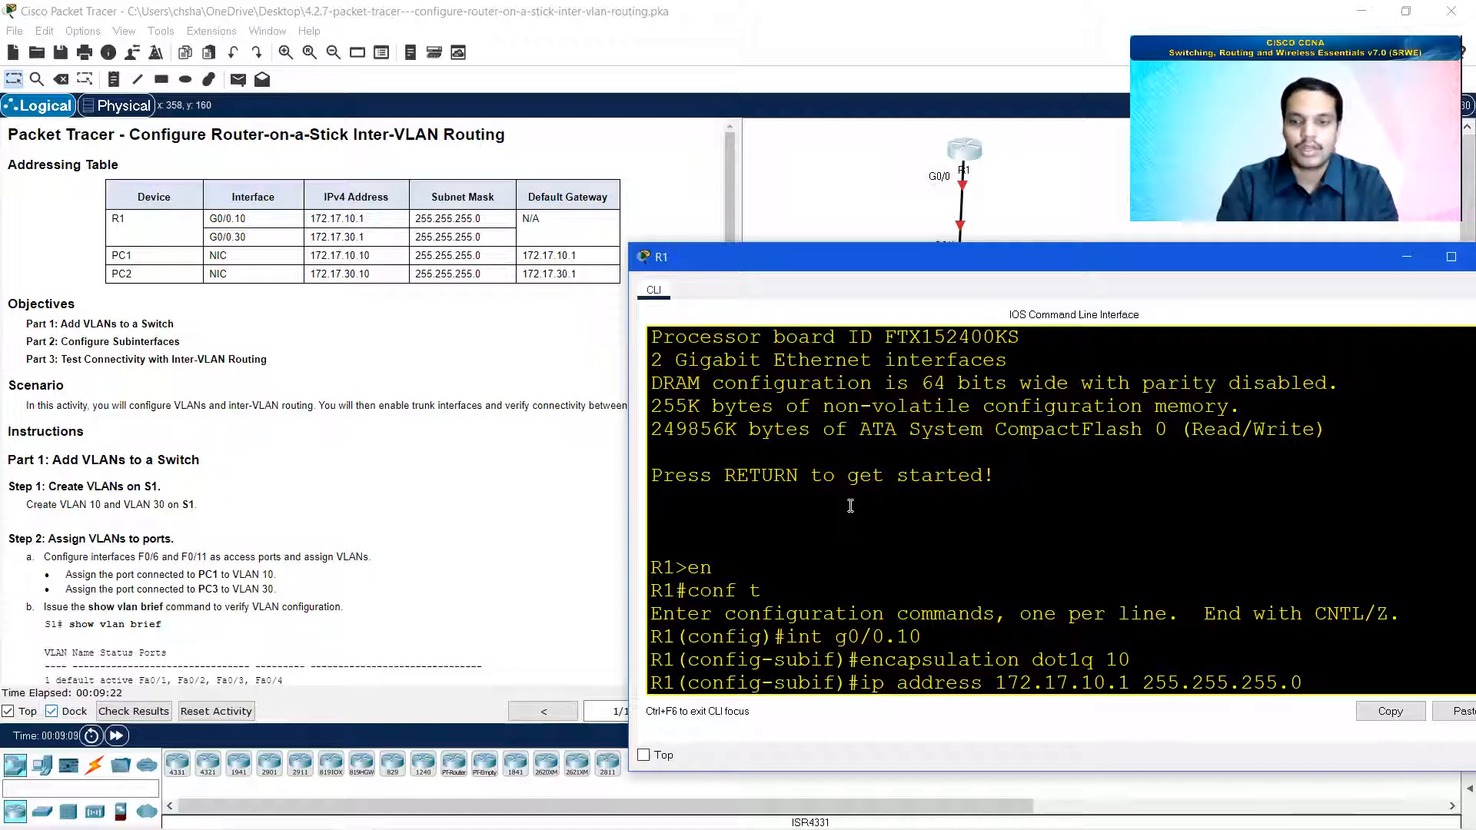
key("Return")
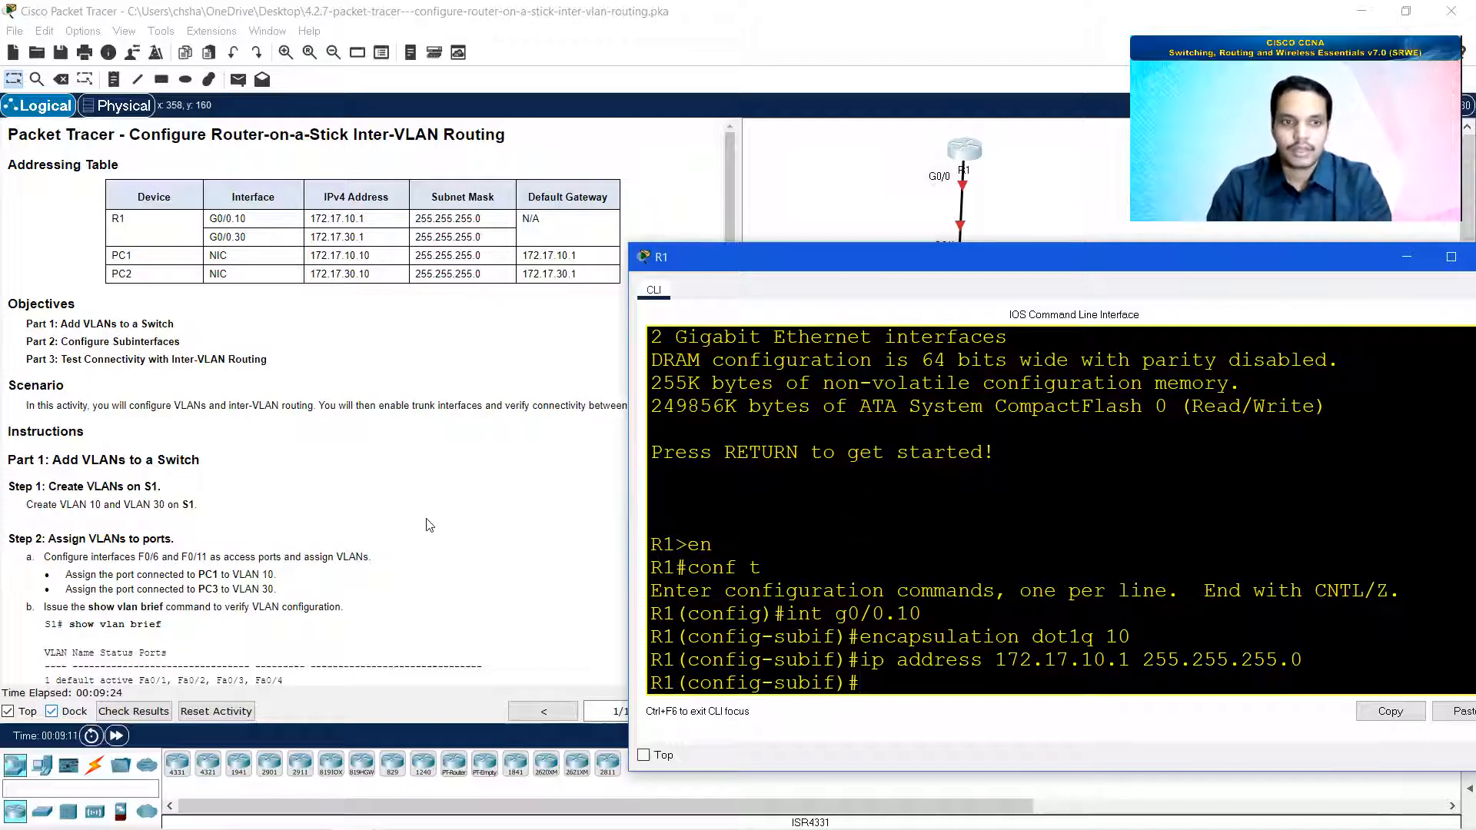
Step: Check the subinterface instructions and the topology, and create subinterface g0/0.30 on R1
scroll(429, 525, "down", 10)
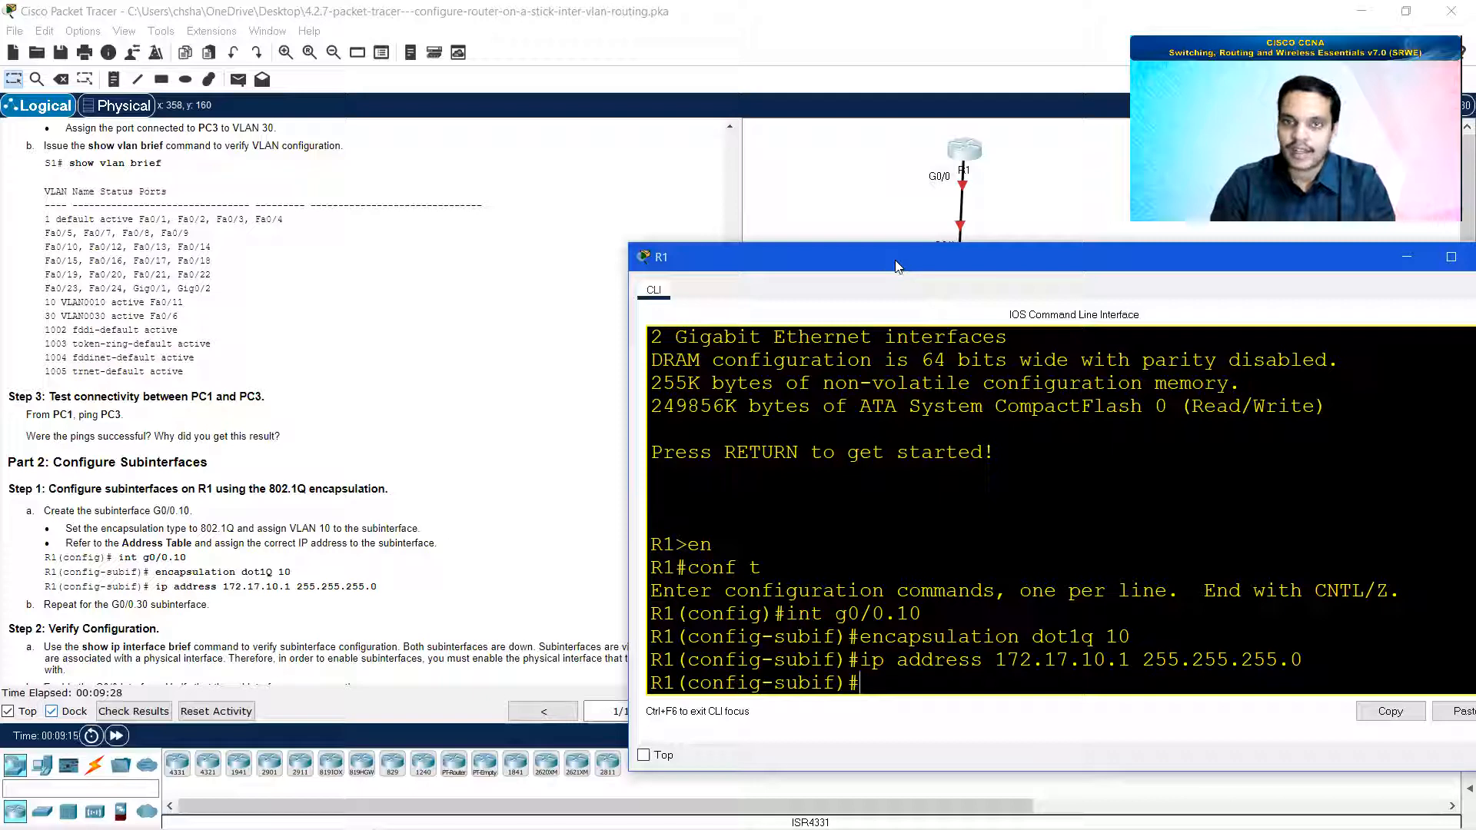
left_click_drag(895, 260, 867, 328)
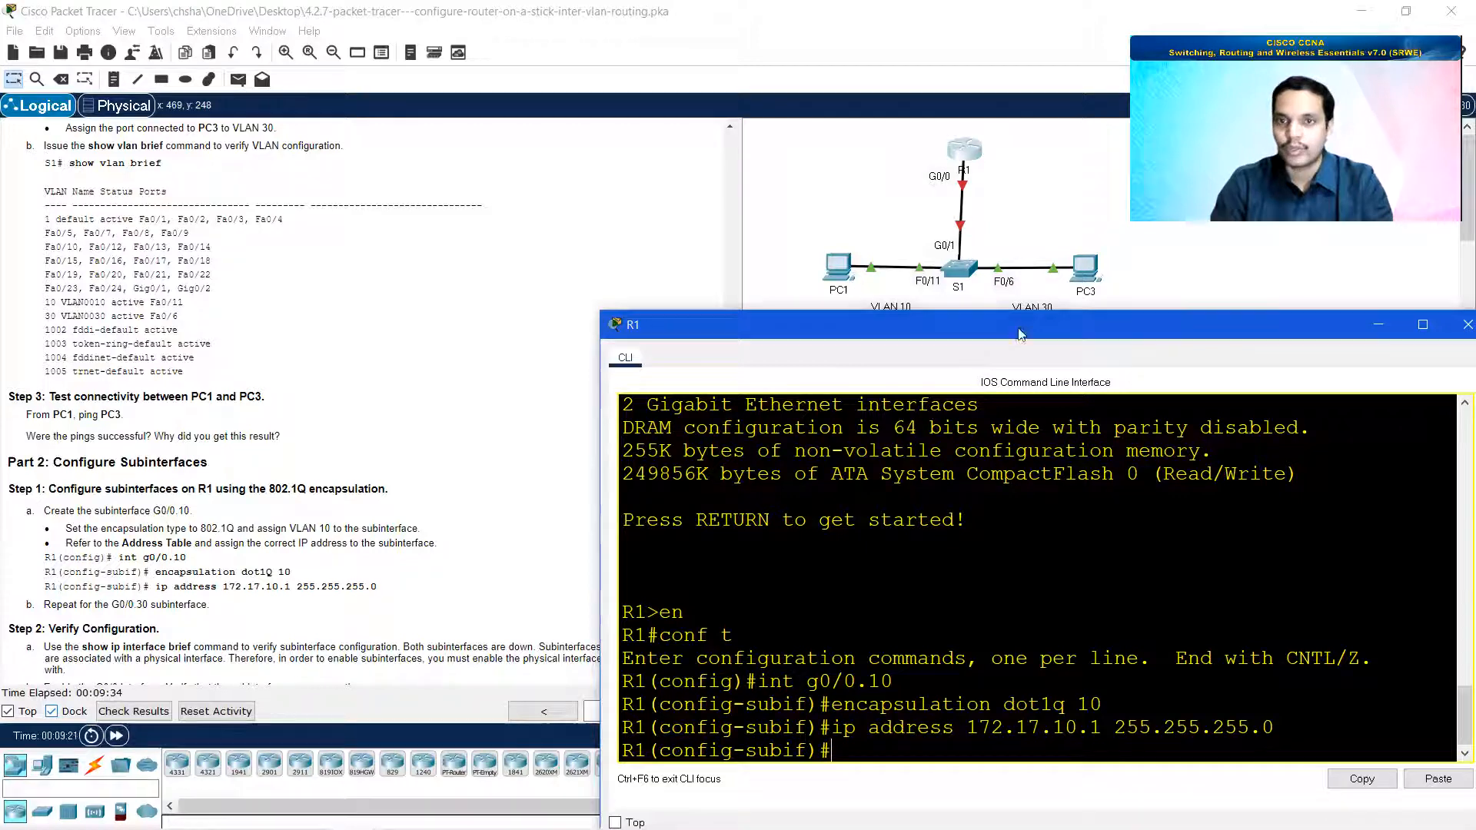
left_click_drag(1039, 323, 1039, 269)
type("in")
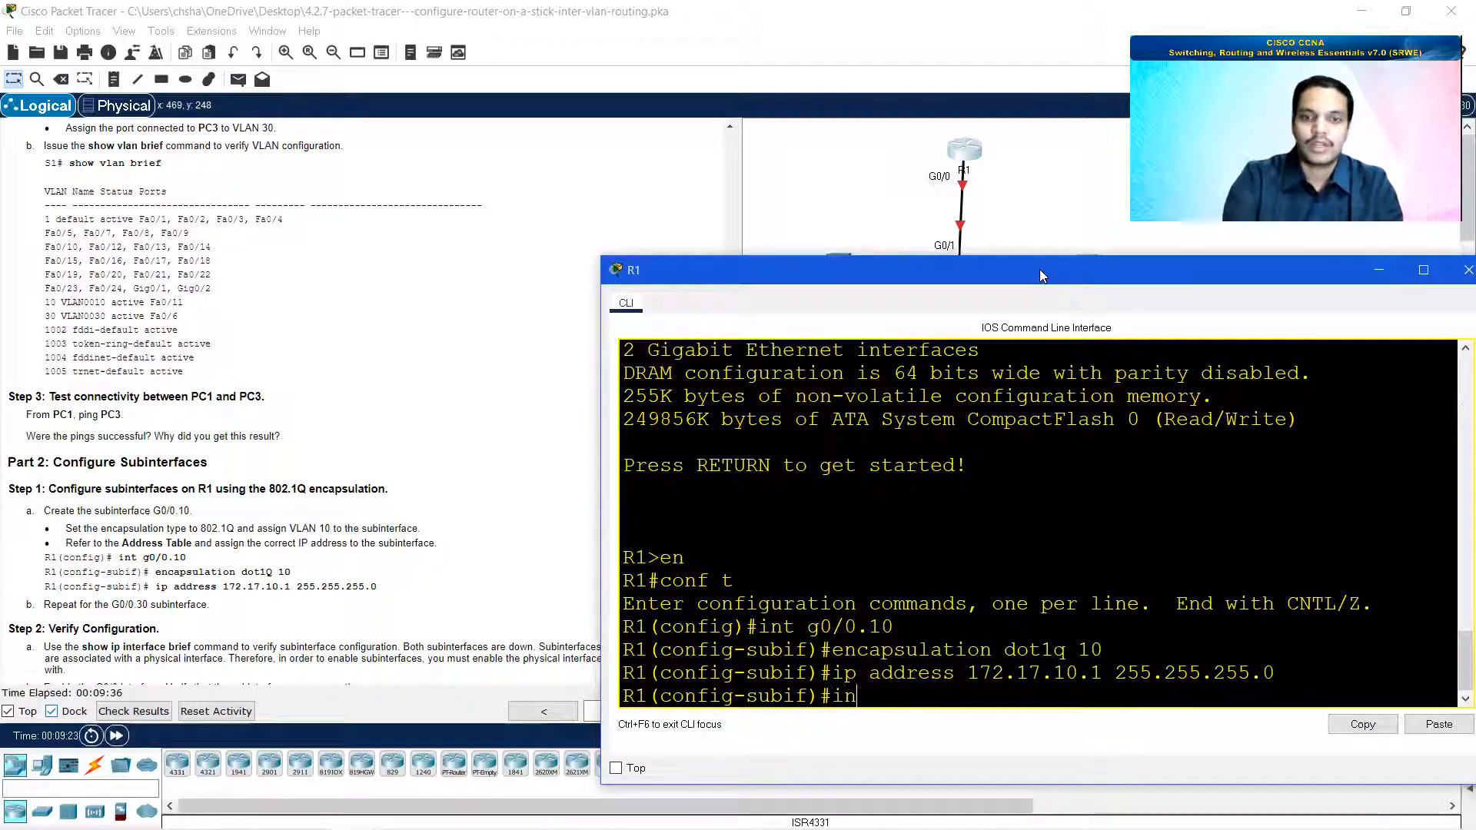
type("t g0/0.30")
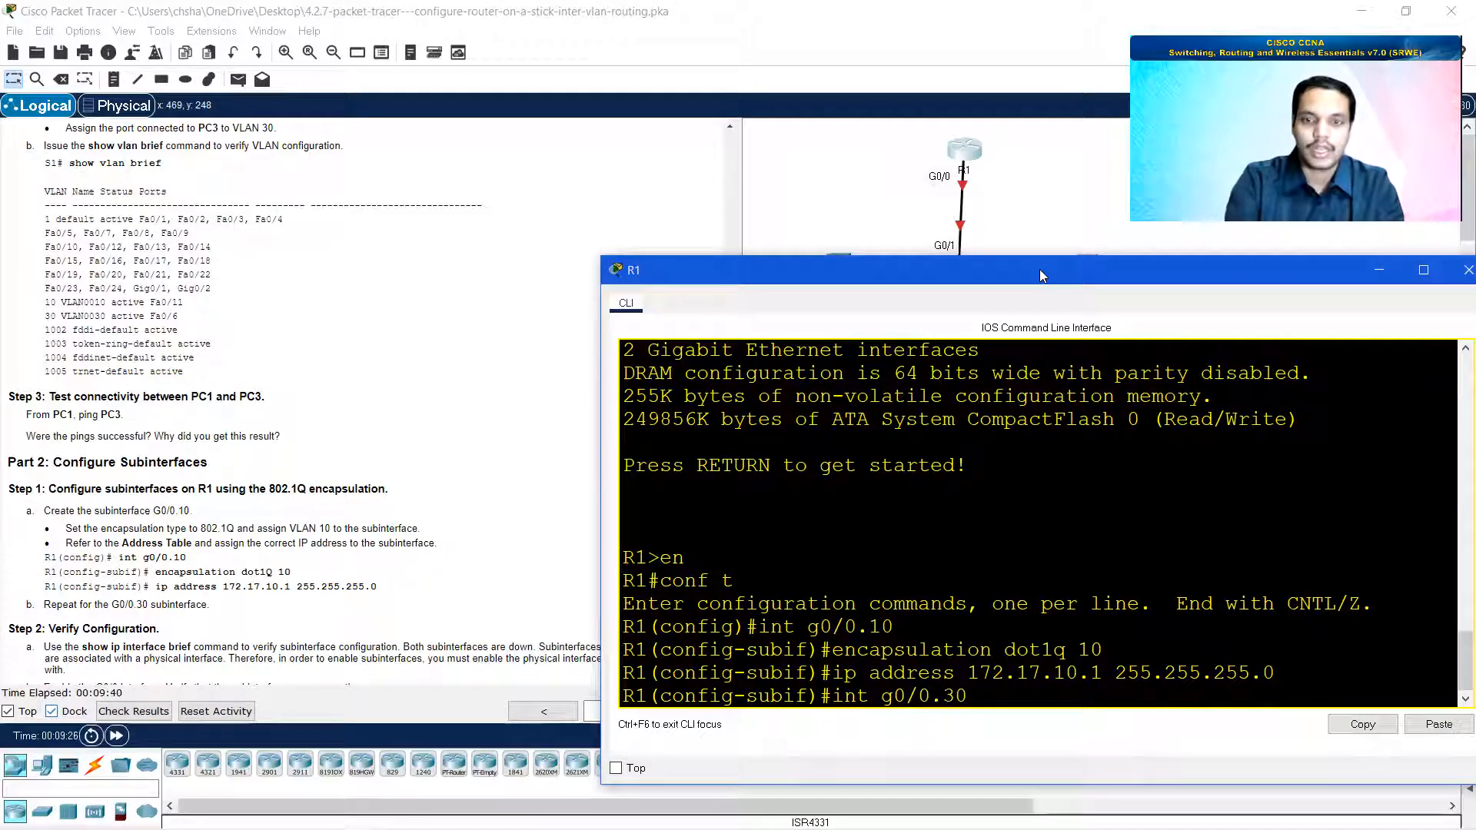
key("Return")
Step: Reuse the earlier encapsulation command to set subinterface g0/0.30 to dot1q with VLAN 30
key("Up")
key("Up")
key("Up")
key("BackSpace")
key("BackSpace")
type("30")
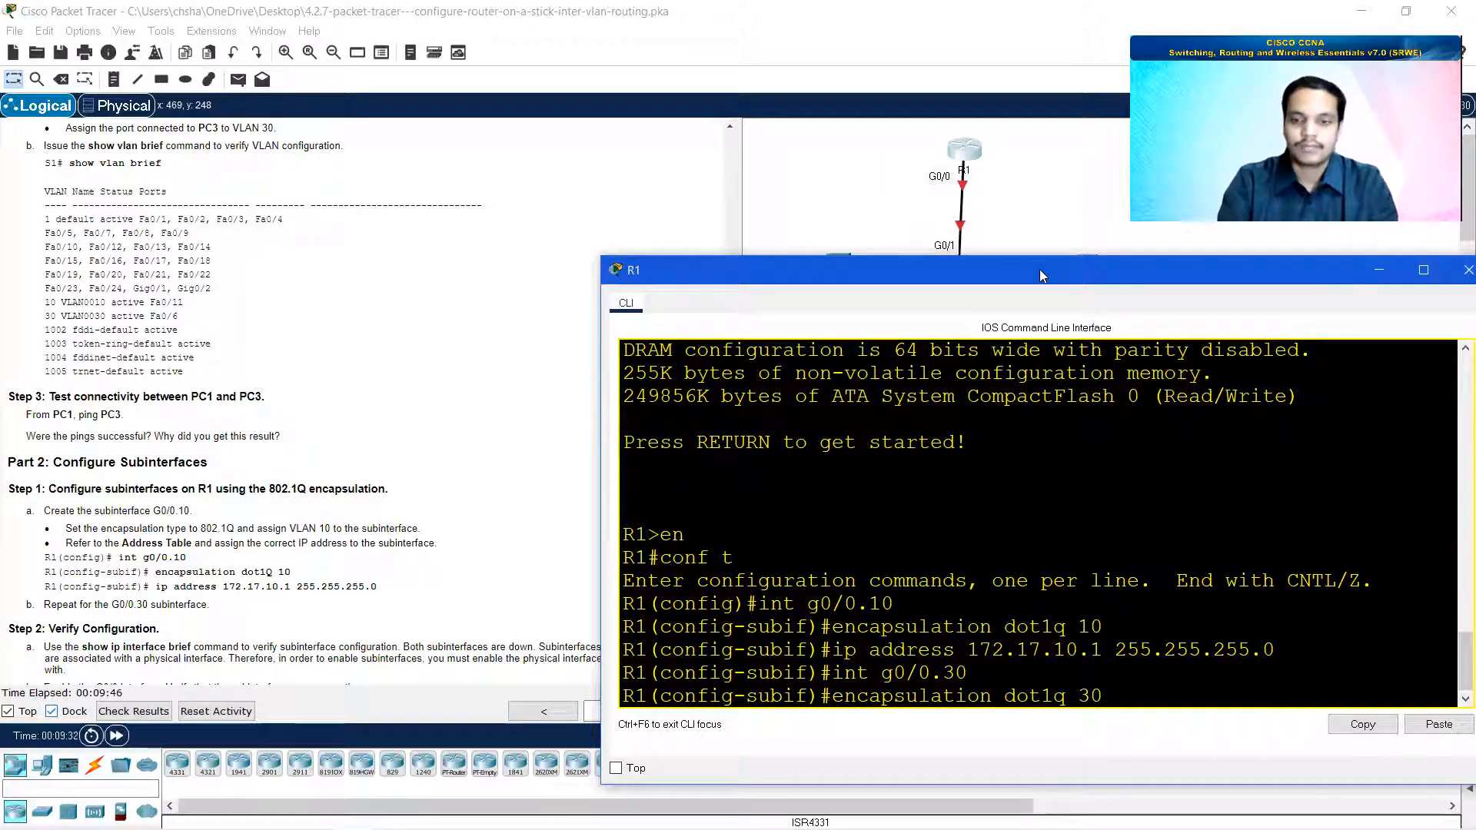
key("Return")
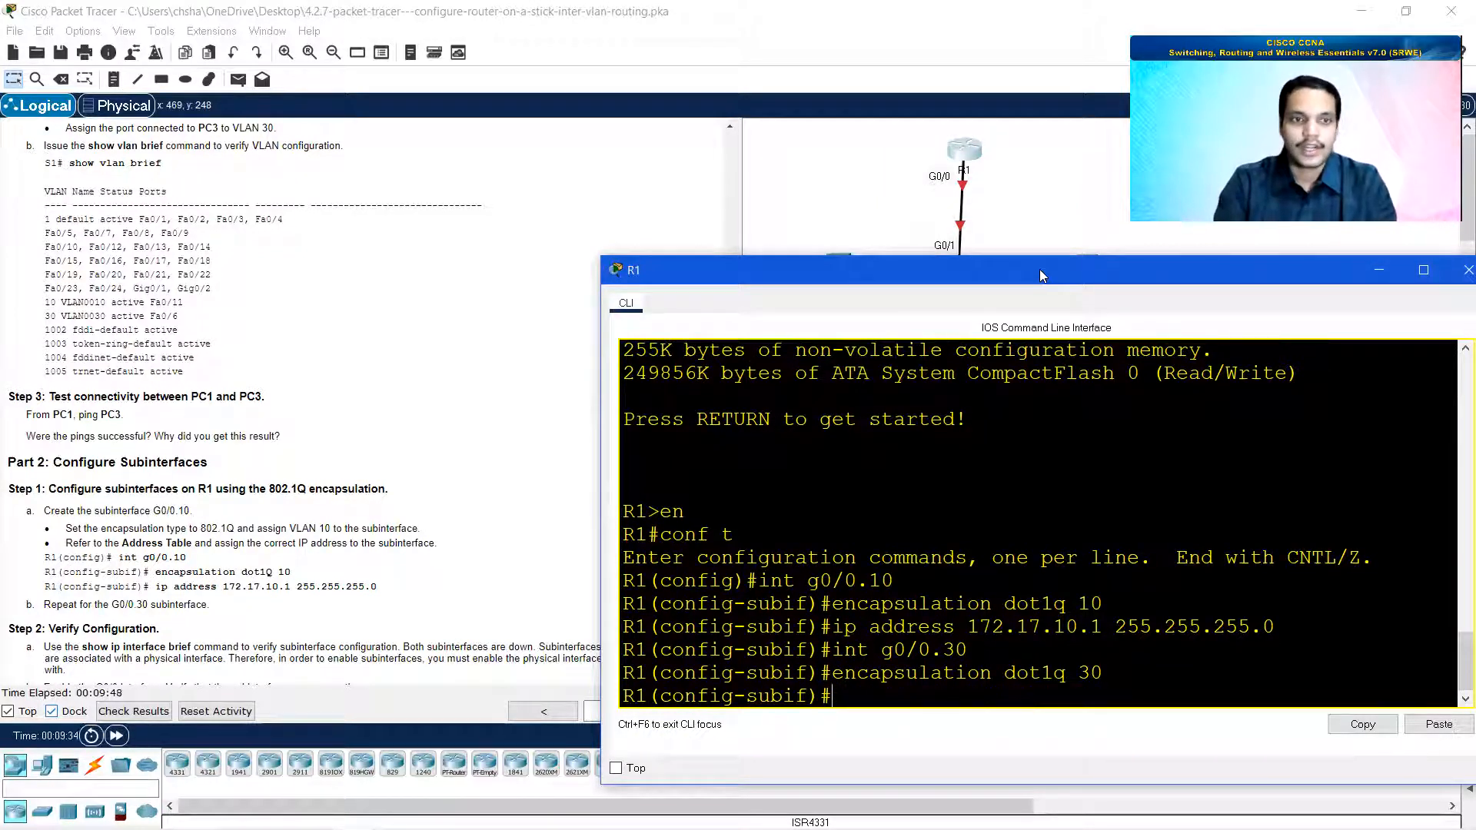
Step: Consult the addressing table and reuse the earlier address command to assign 172.17.30.1 with mask 255.255.255.0 to subinterface g0/0.30
scroll(349, 223, "up", 10)
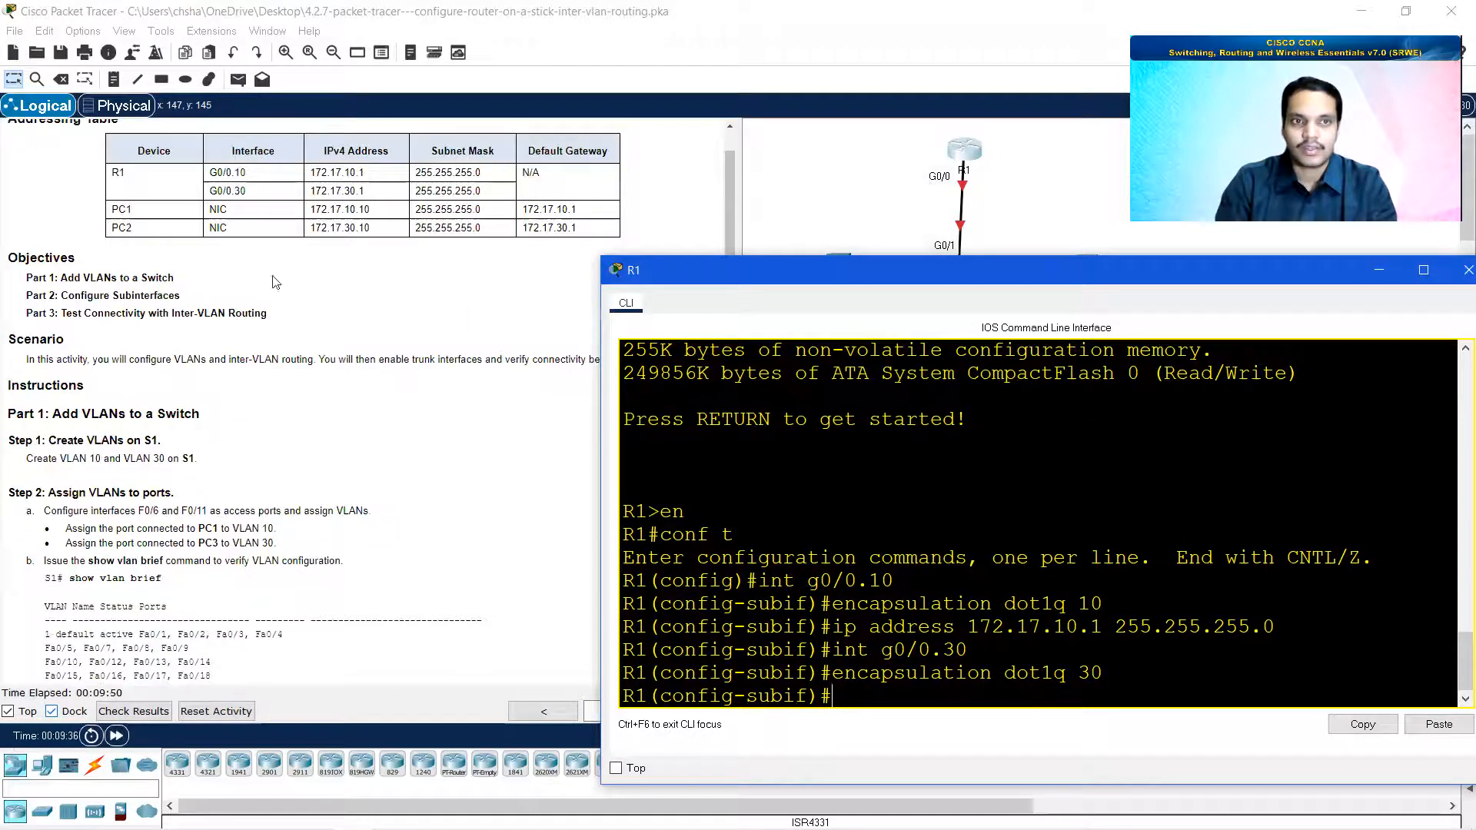
key("Up")
key("Up")
key("Up")
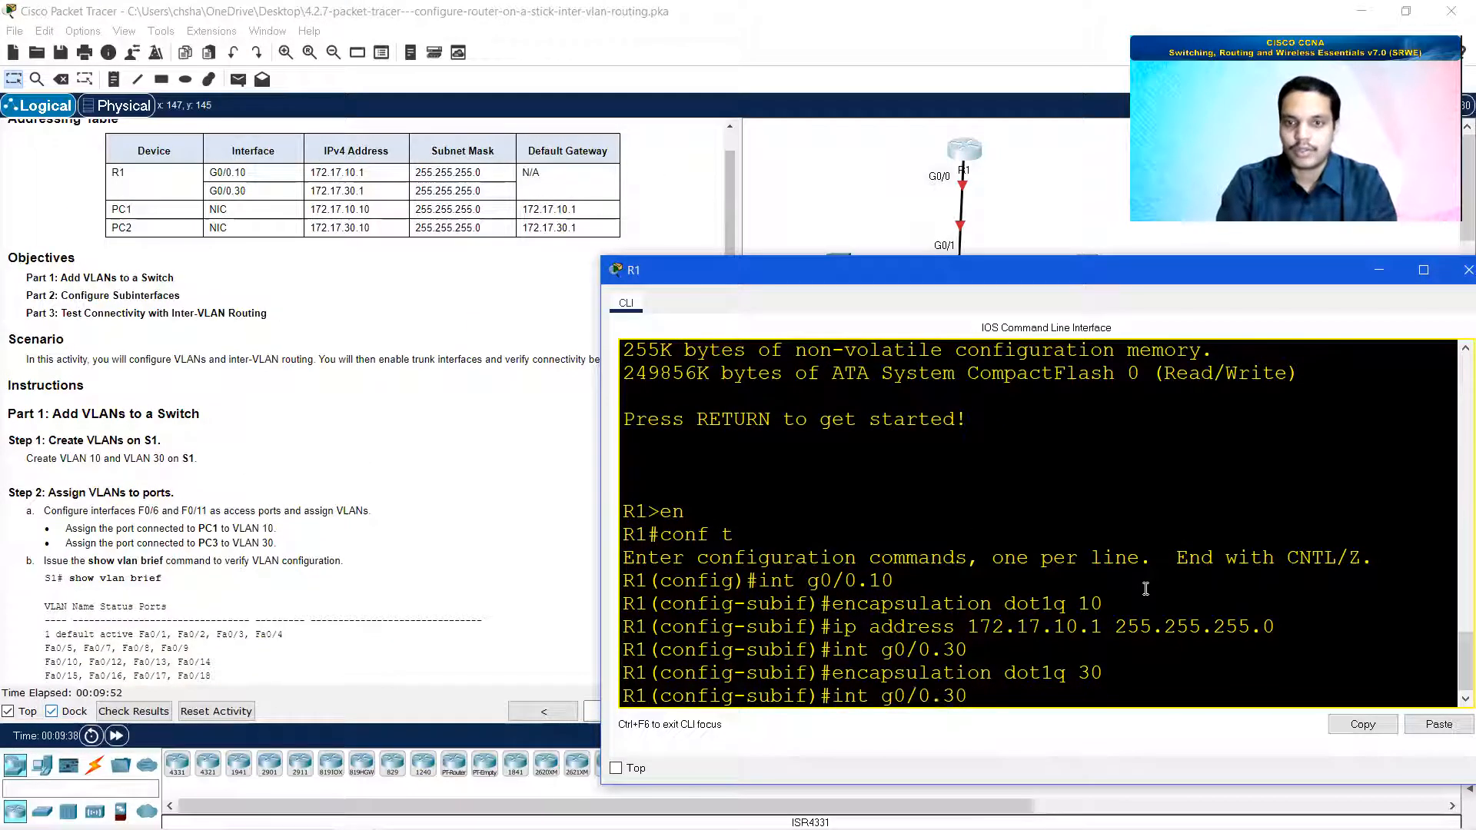
key("Left")
key("Left")
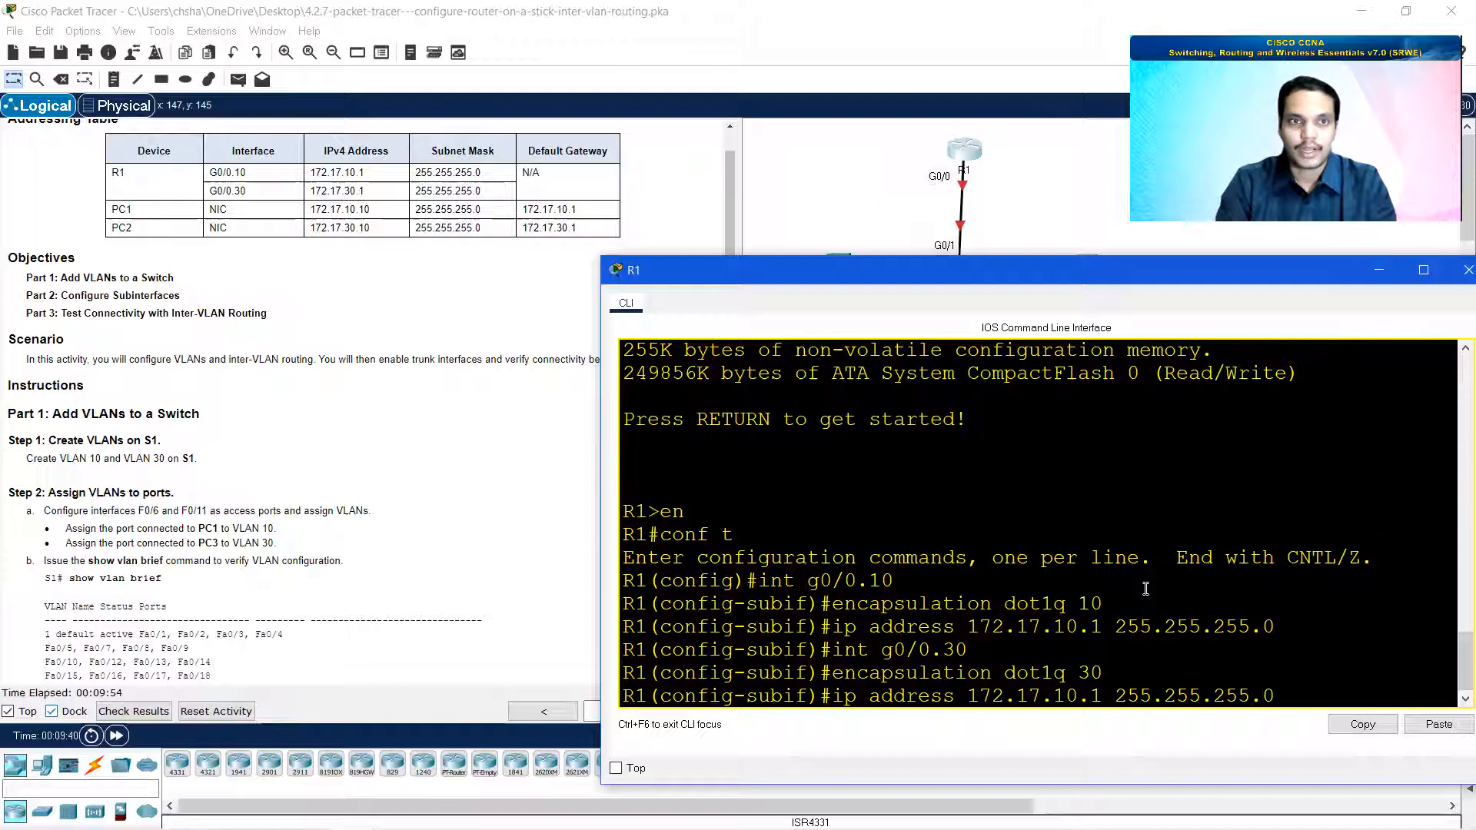
key("Right")
key("Right")
key("Right")
key("BackSpace")
type("3")
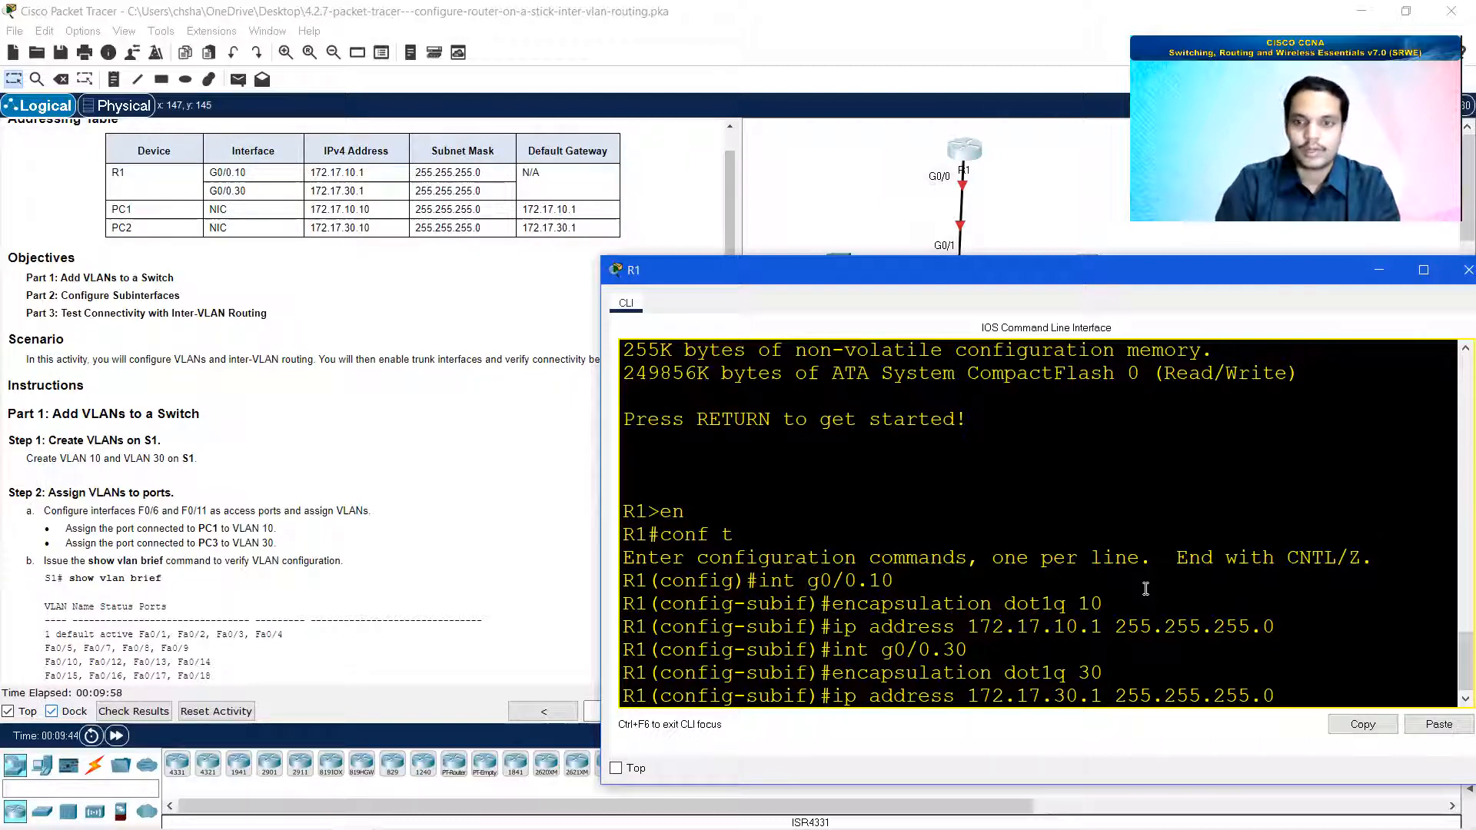
key("Return")
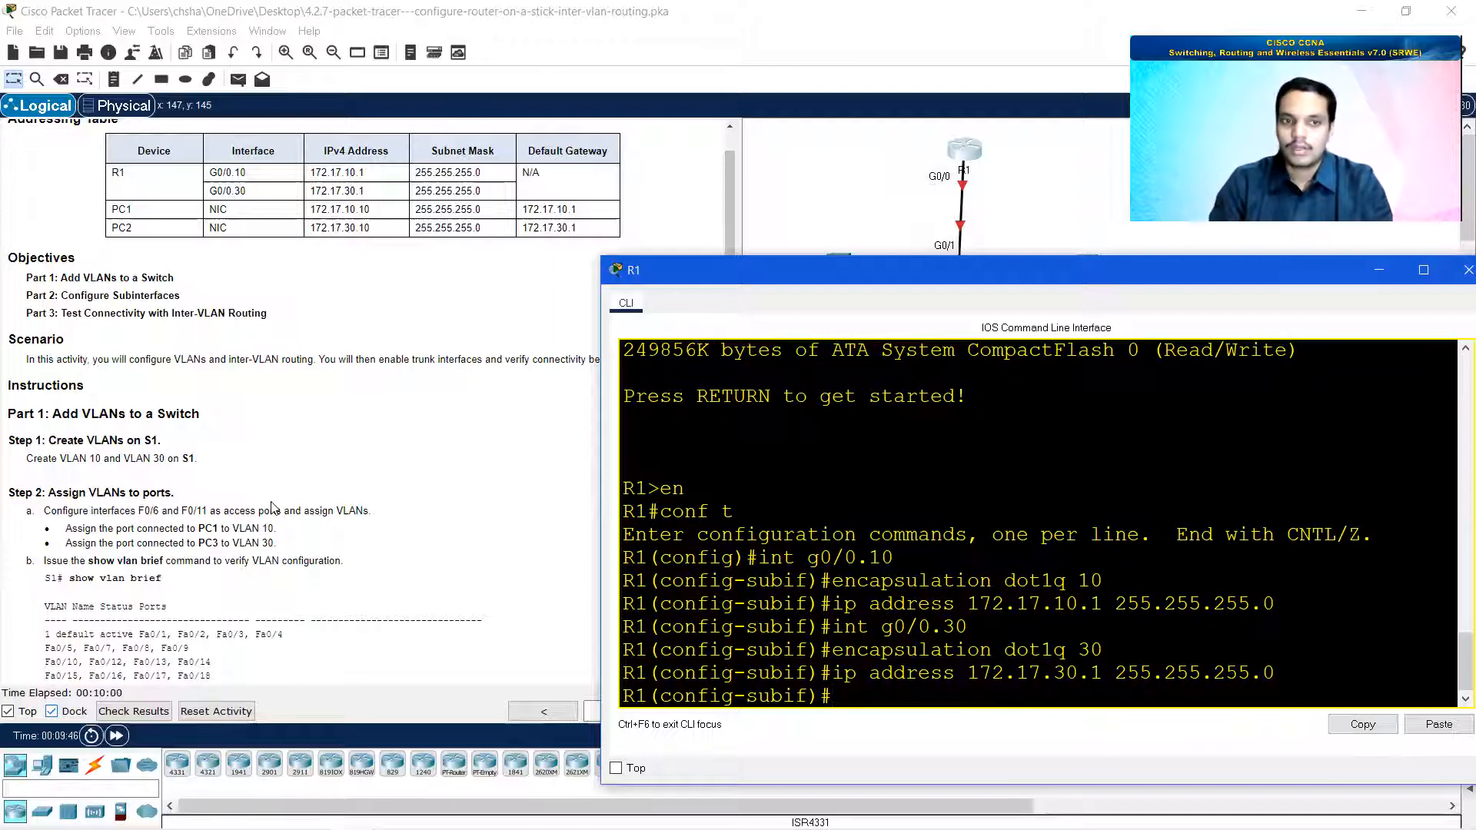
Step: Read the subinterface verification instructions and enable R1's physical interface g0/0 with no shutdown
left_click(336, 525)
scroll(331, 525, "down", 5)
scroll(323, 525, "down", 3)
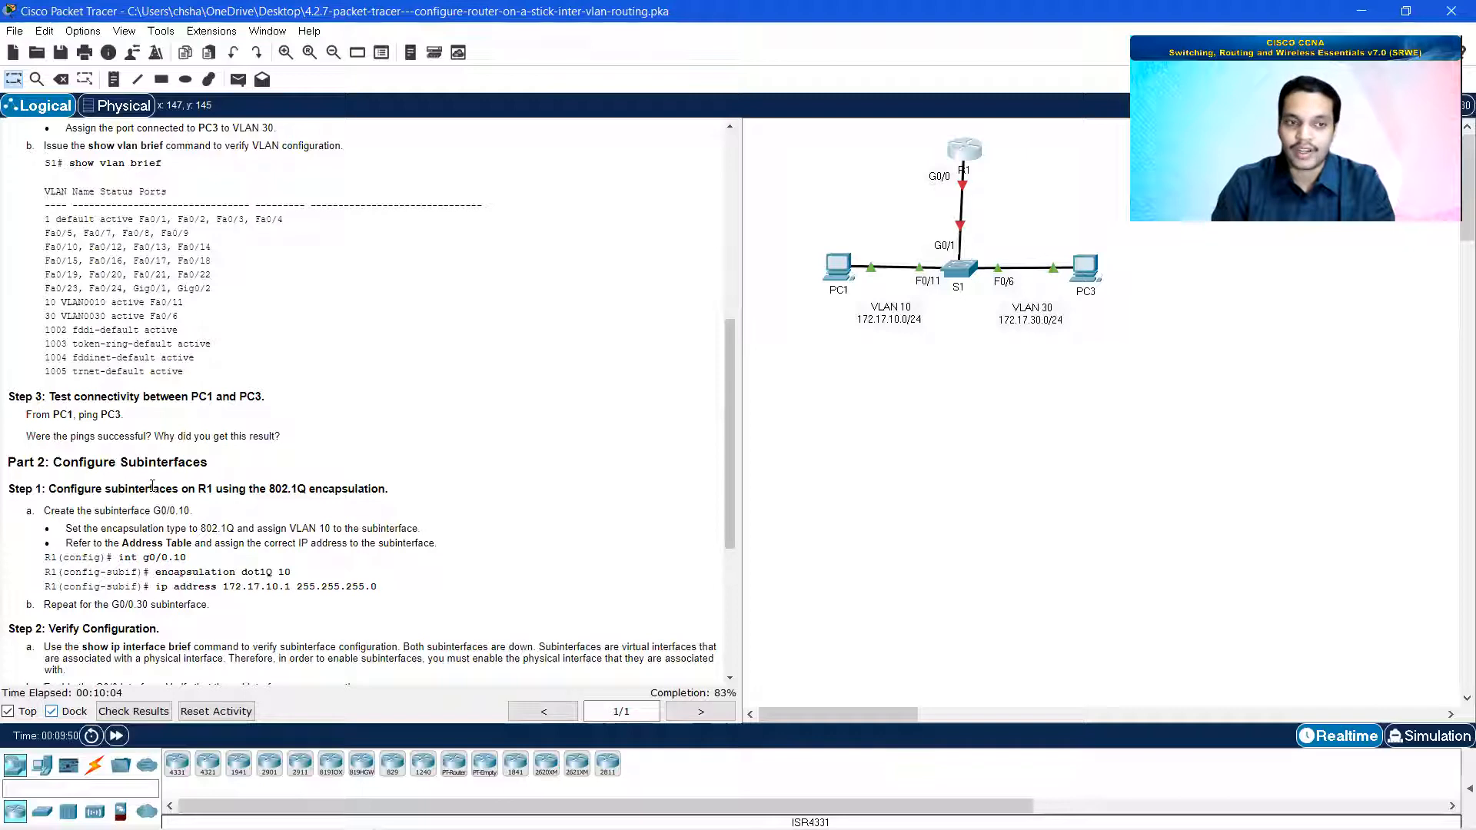
scroll(170, 488, "down", 2)
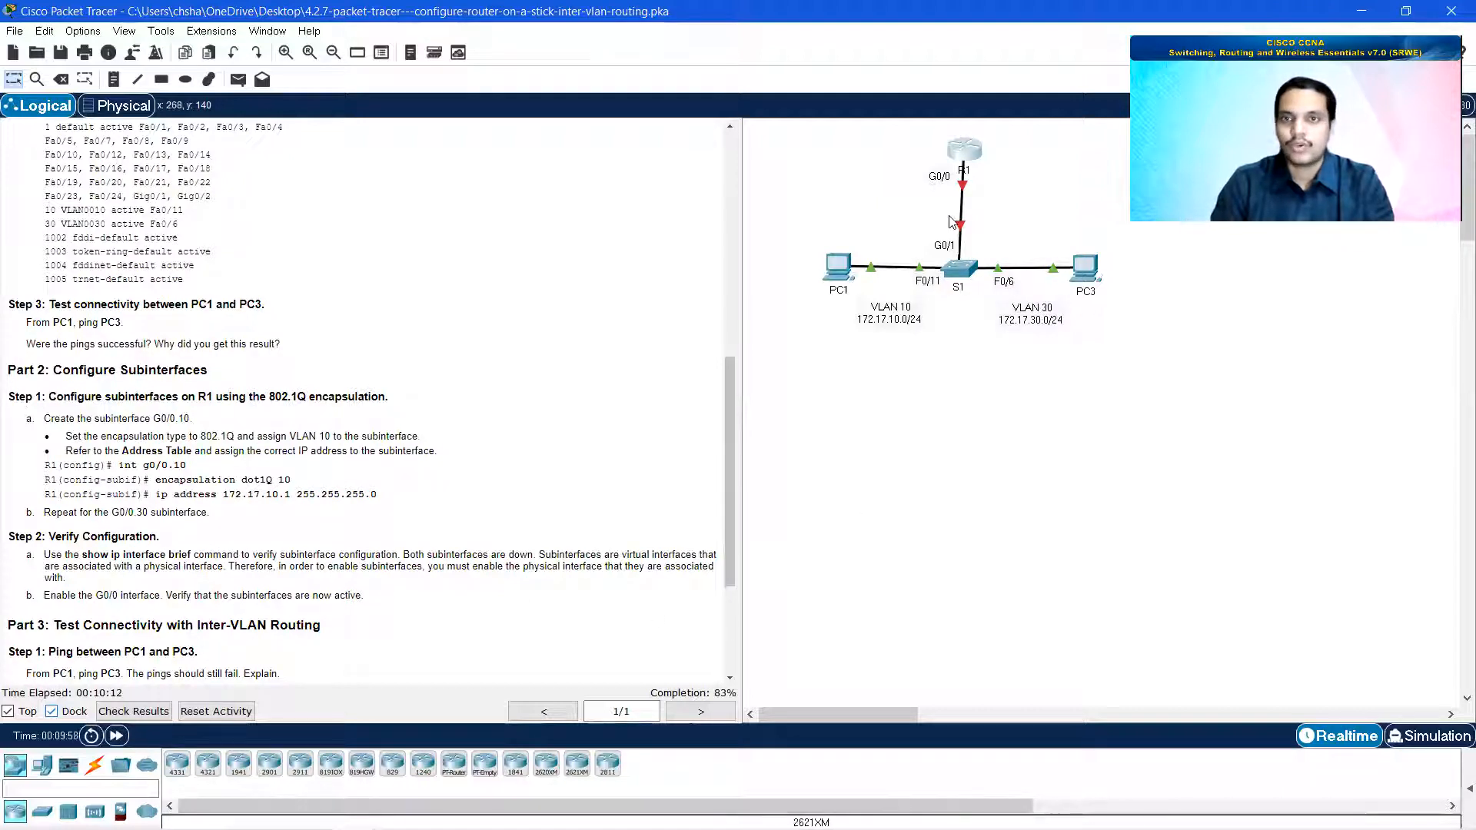
left_click(965, 152)
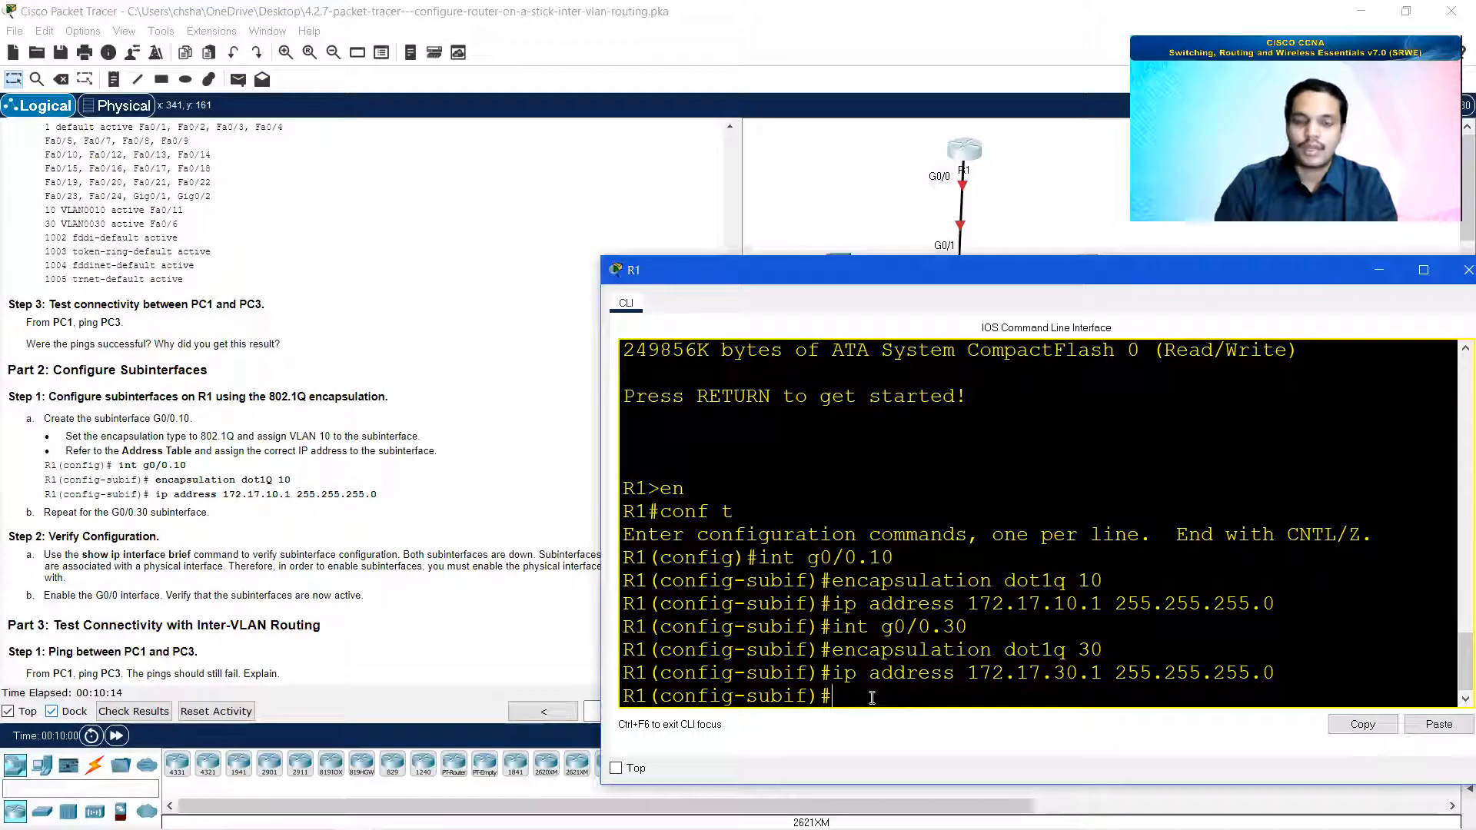
type("int g0/0")
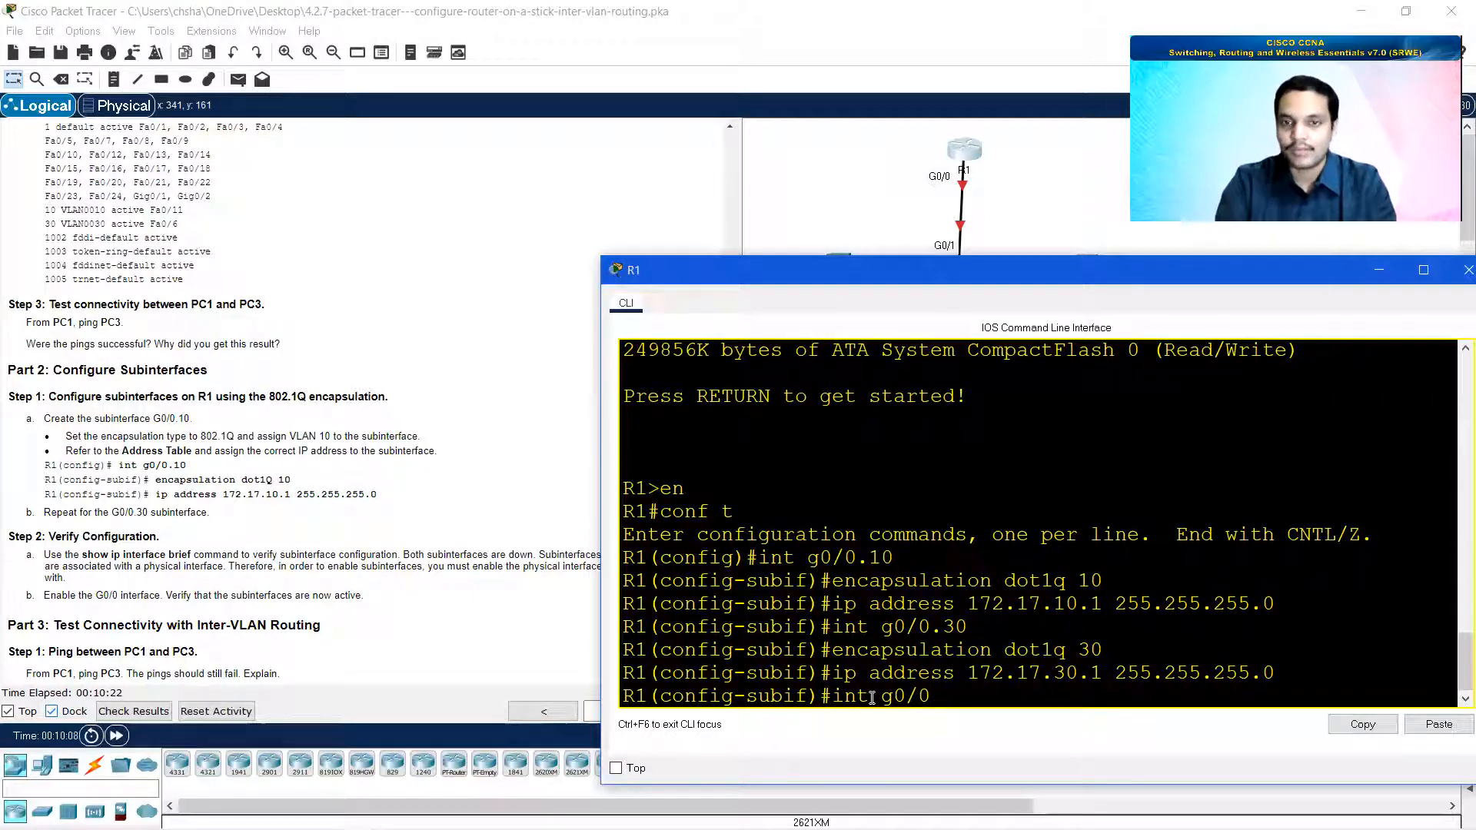
key("Return")
type("no shutdown")
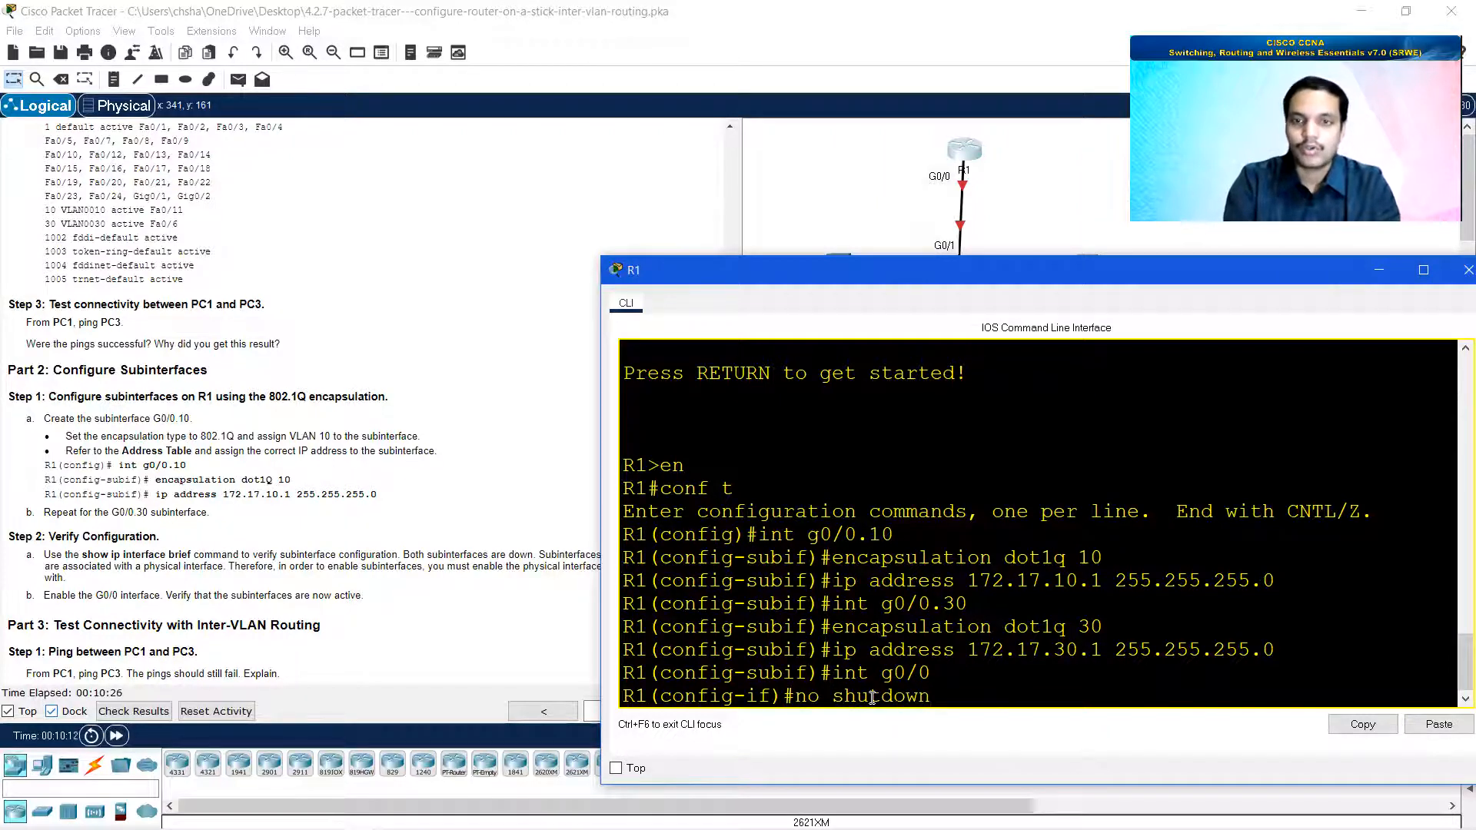
key("Return")
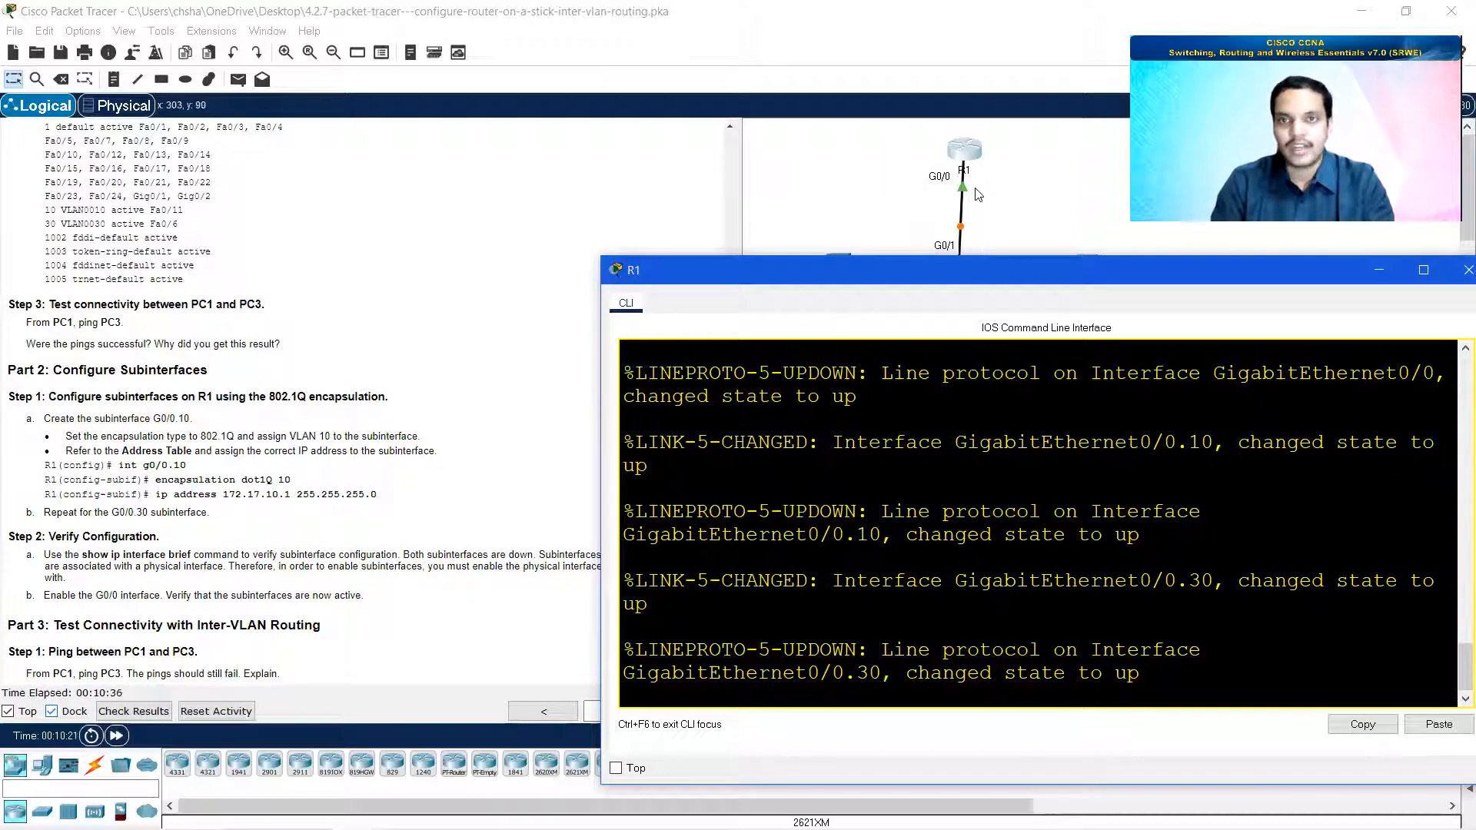
Step: Review the interface state messages on R1 and leave configuration mode with end
scroll(836, 620, "down", 1)
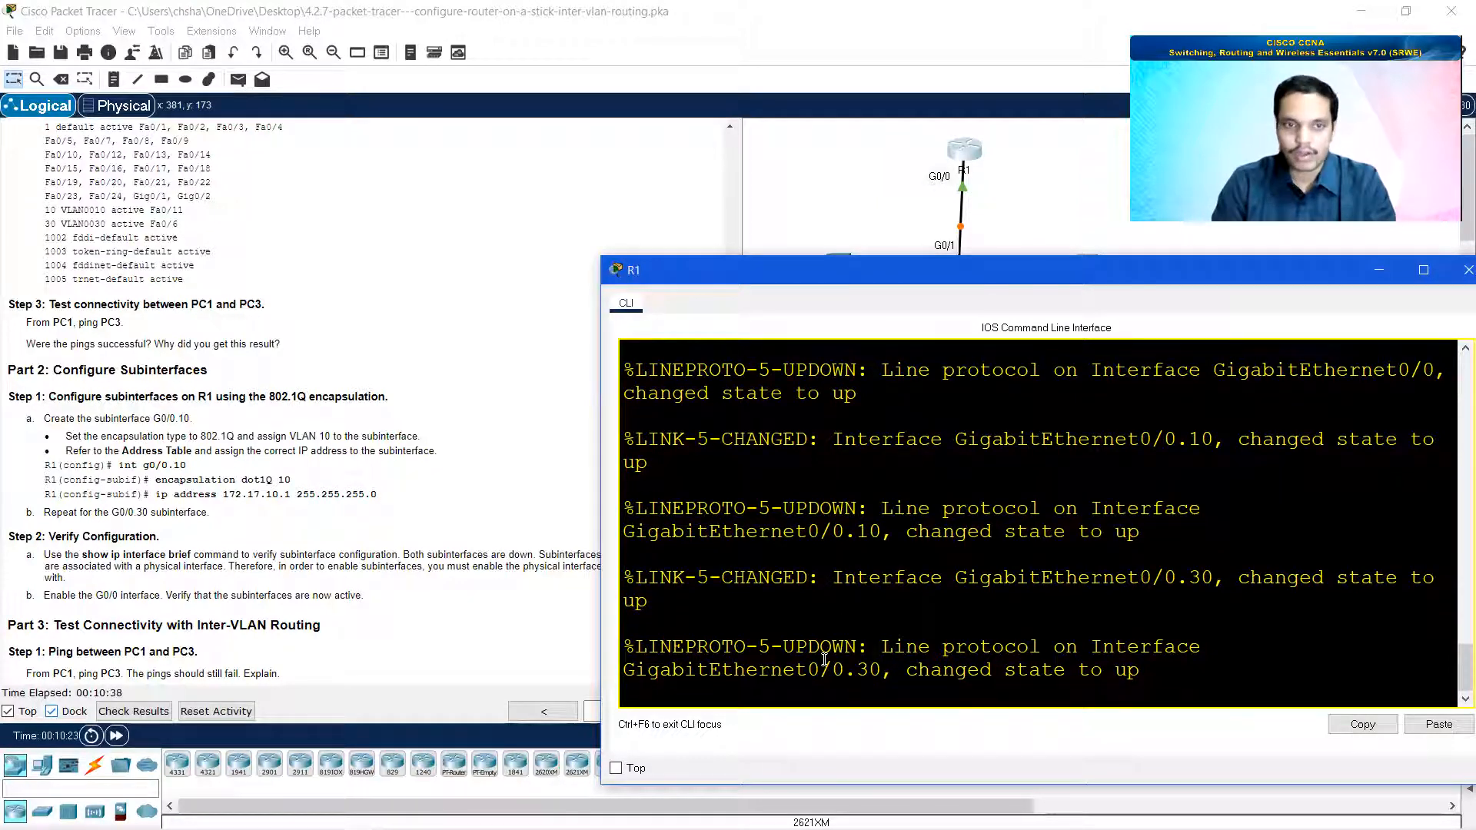
key("Return")
type("end")
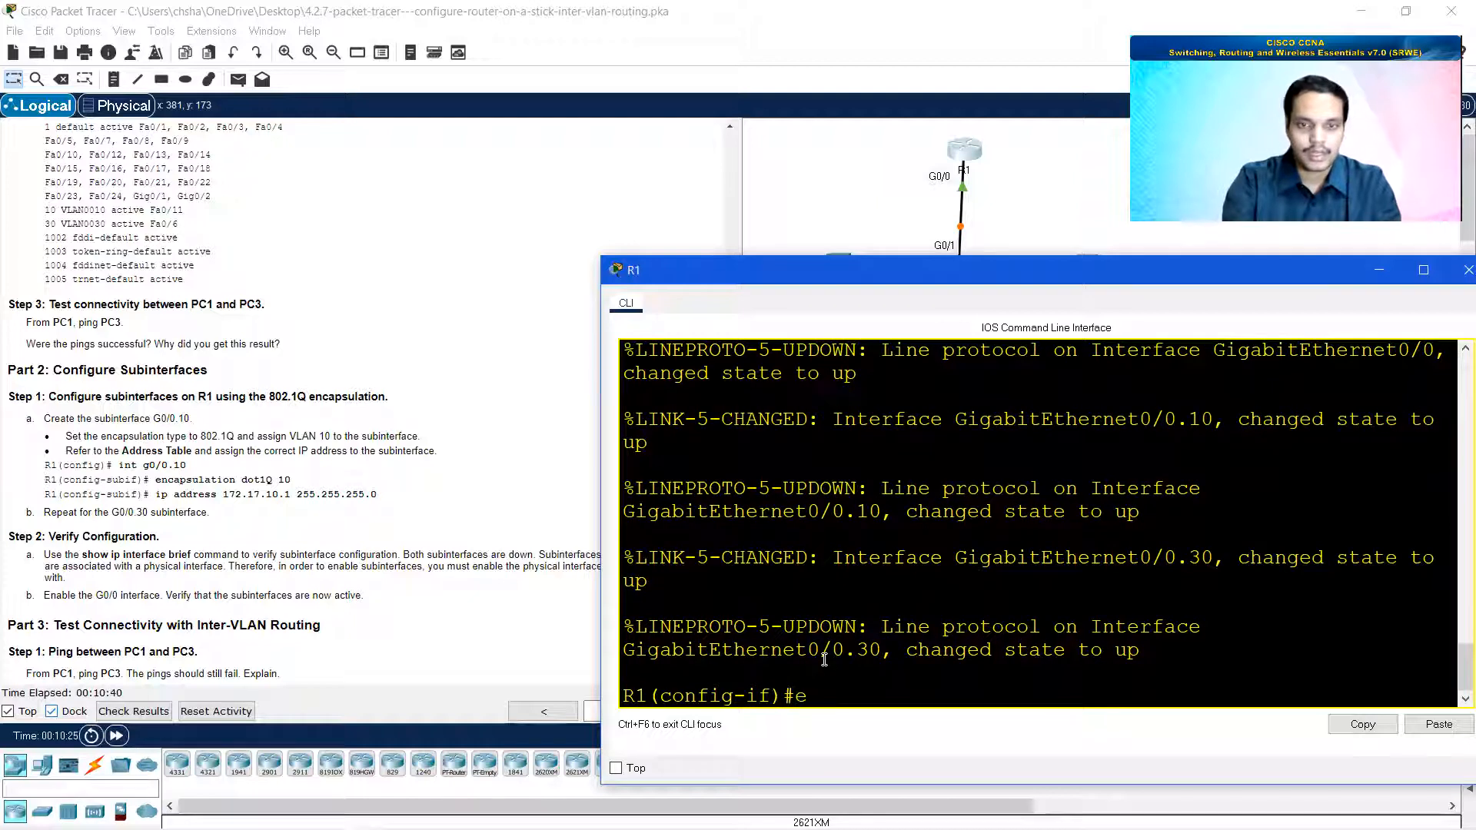
key("Return")
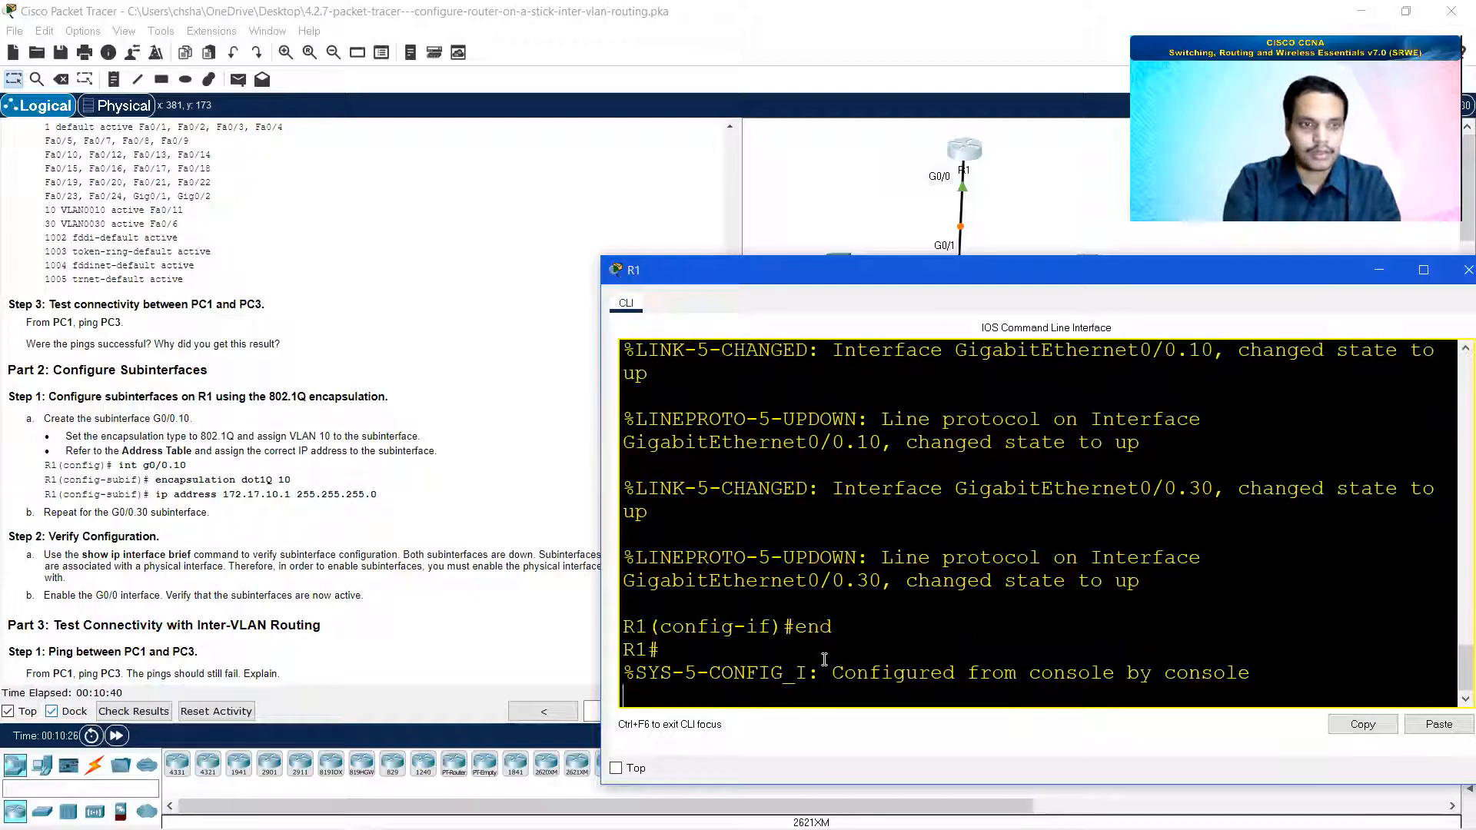
Step: Highlight the show ip interface brief instruction, enlarge the instruction text and widen the instructions area
left_click(80, 553)
left_click_drag(81, 553, 186, 567)
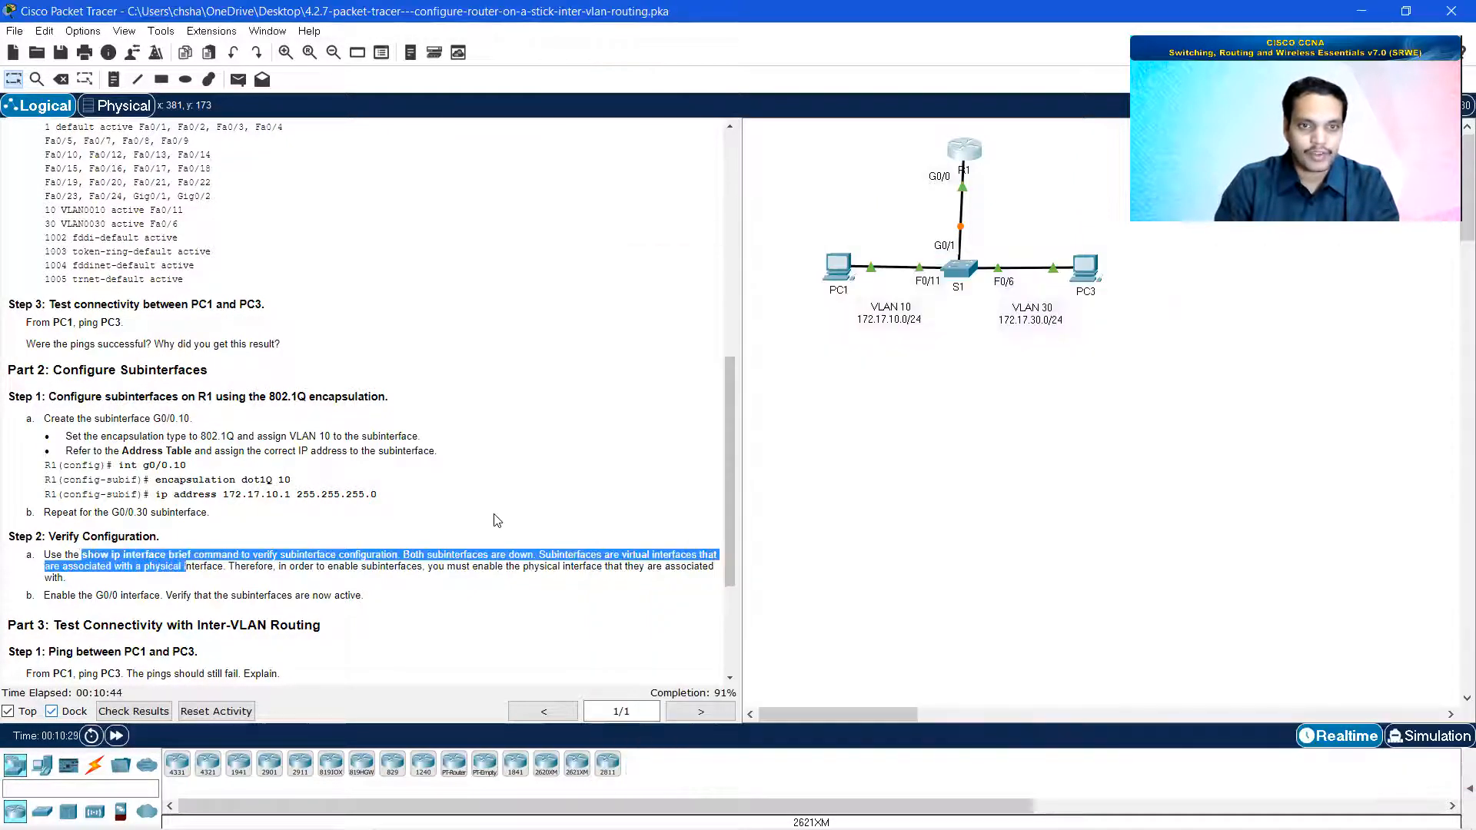
scroll(498, 514, "up", 2, "ctrl")
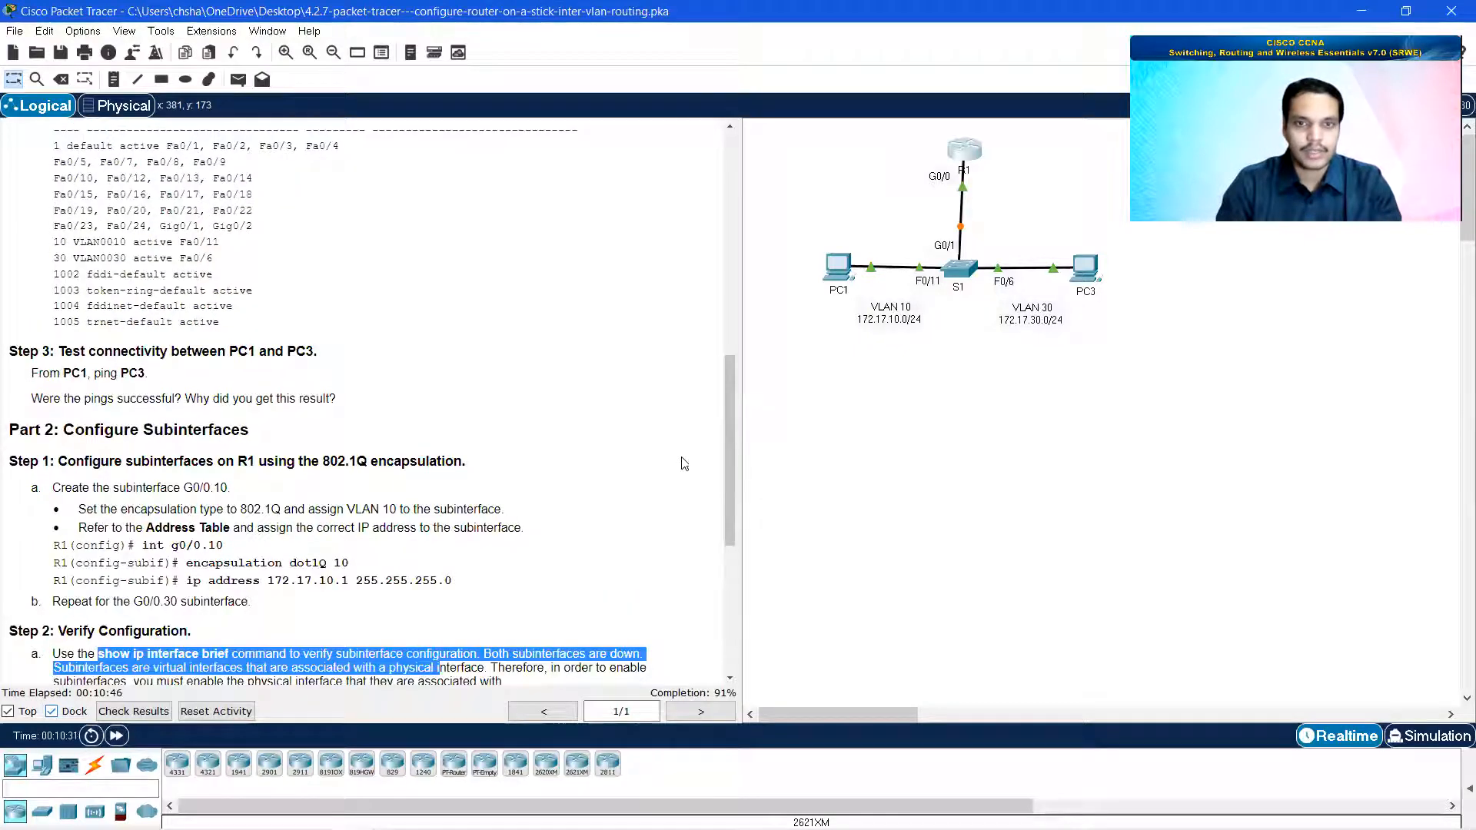
left_click_drag(740, 457, 924, 473)
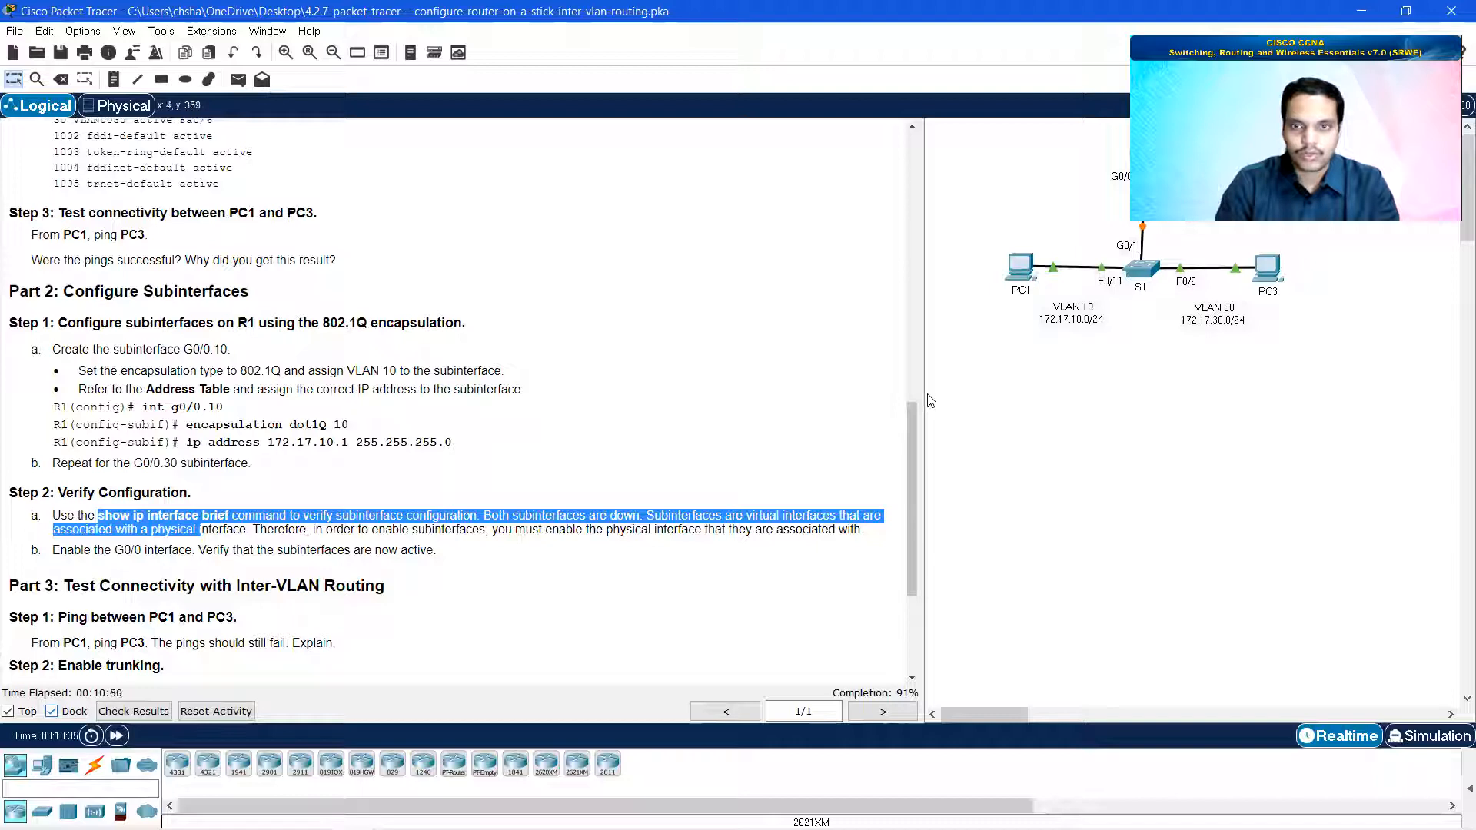
left_click_drag(924, 389, 830, 385)
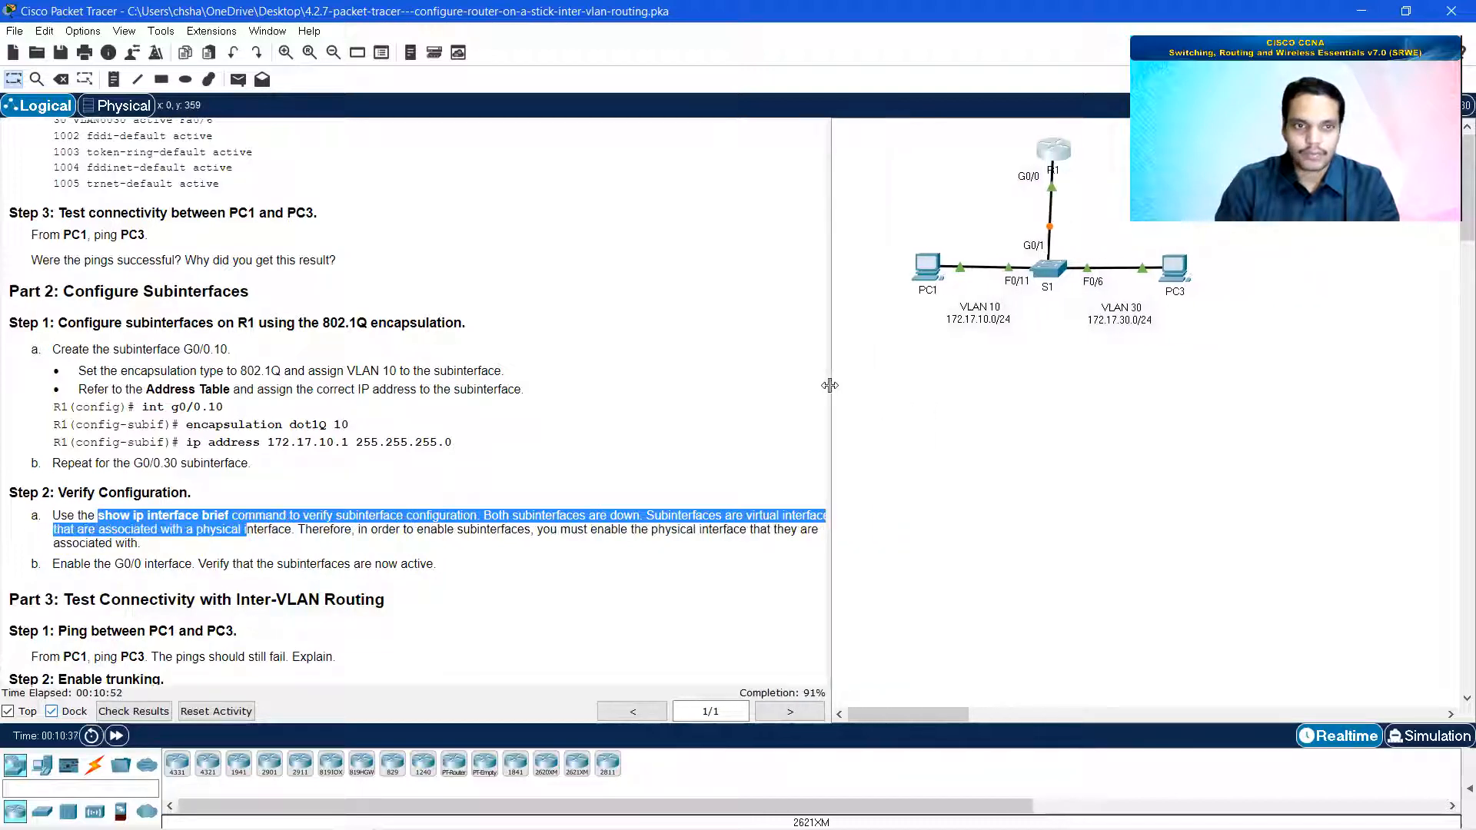
Step: Run sh ip interface brief on R1 to list its interfaces
left_click(1054, 153)
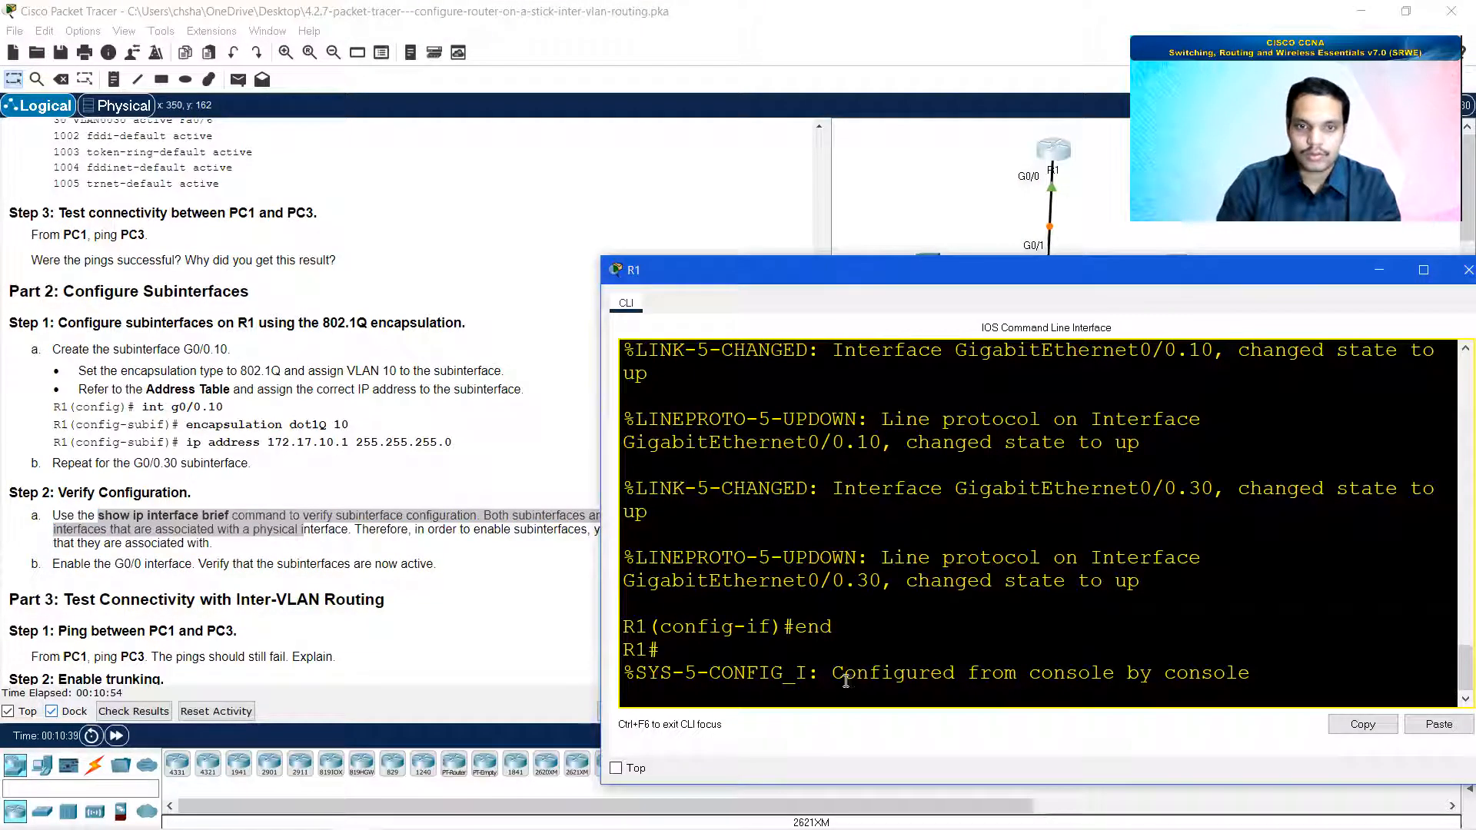
key("Return")
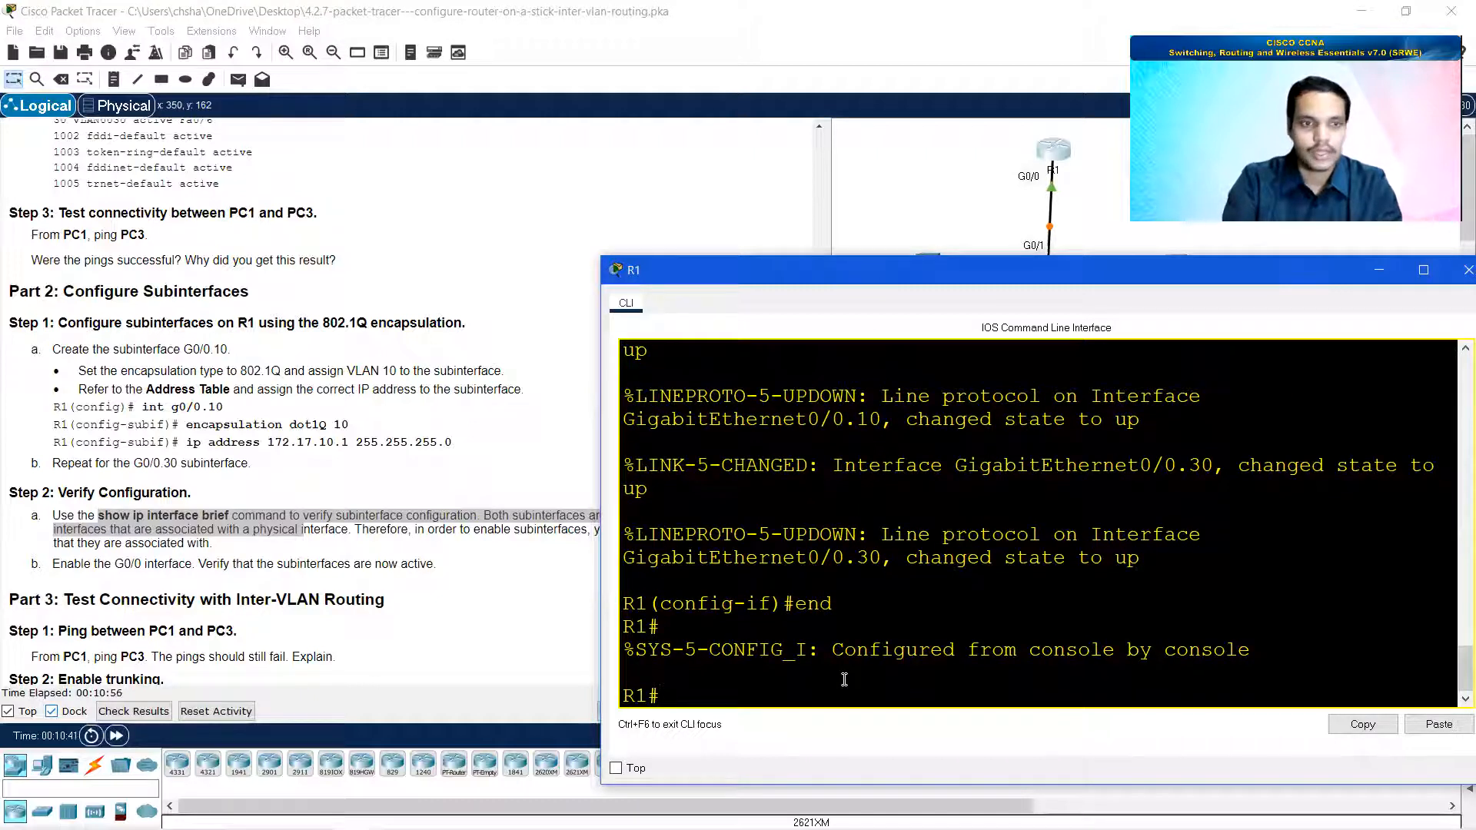
type("sh ip interface brief")
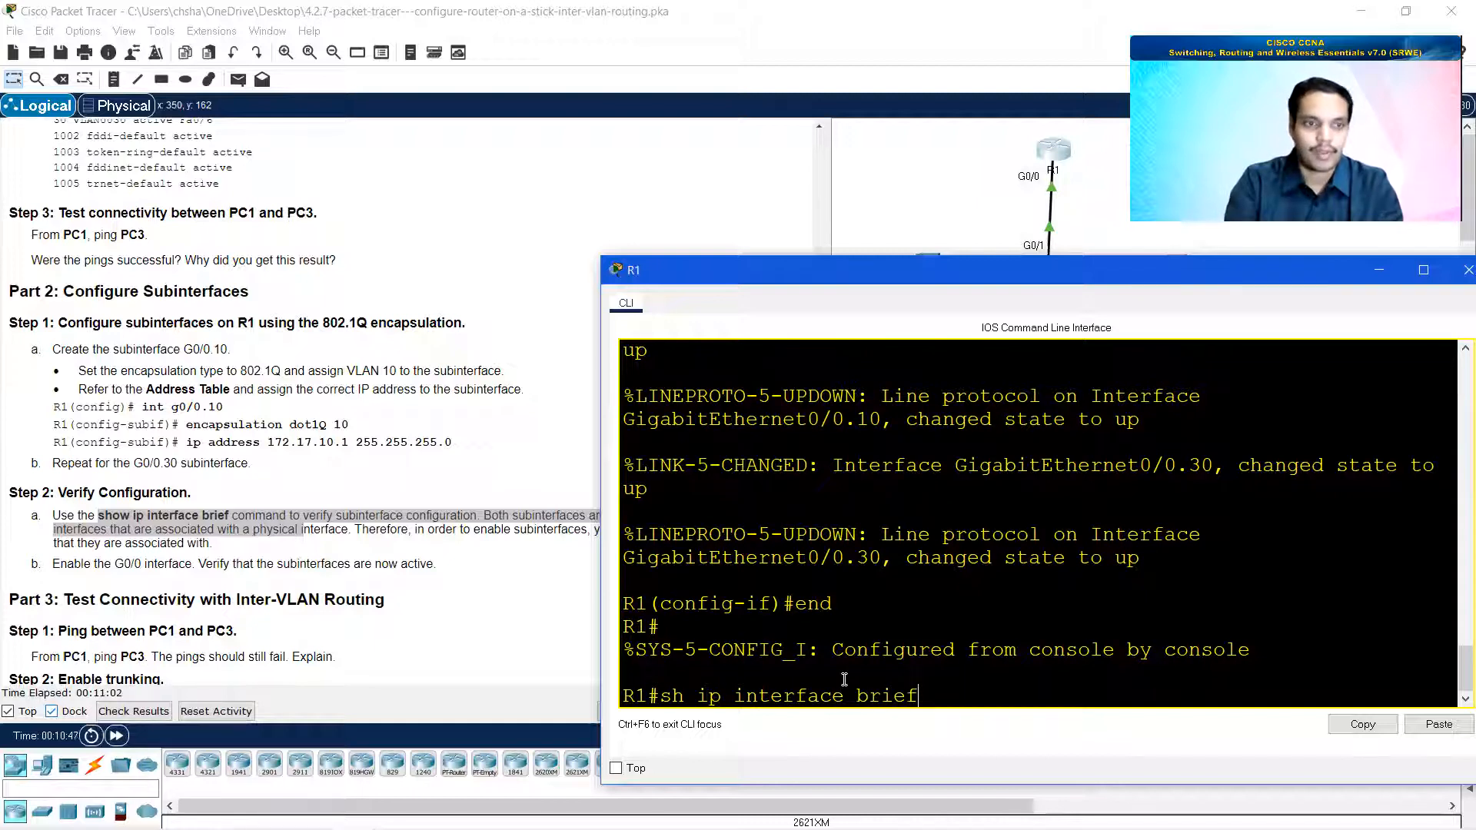
key("Return")
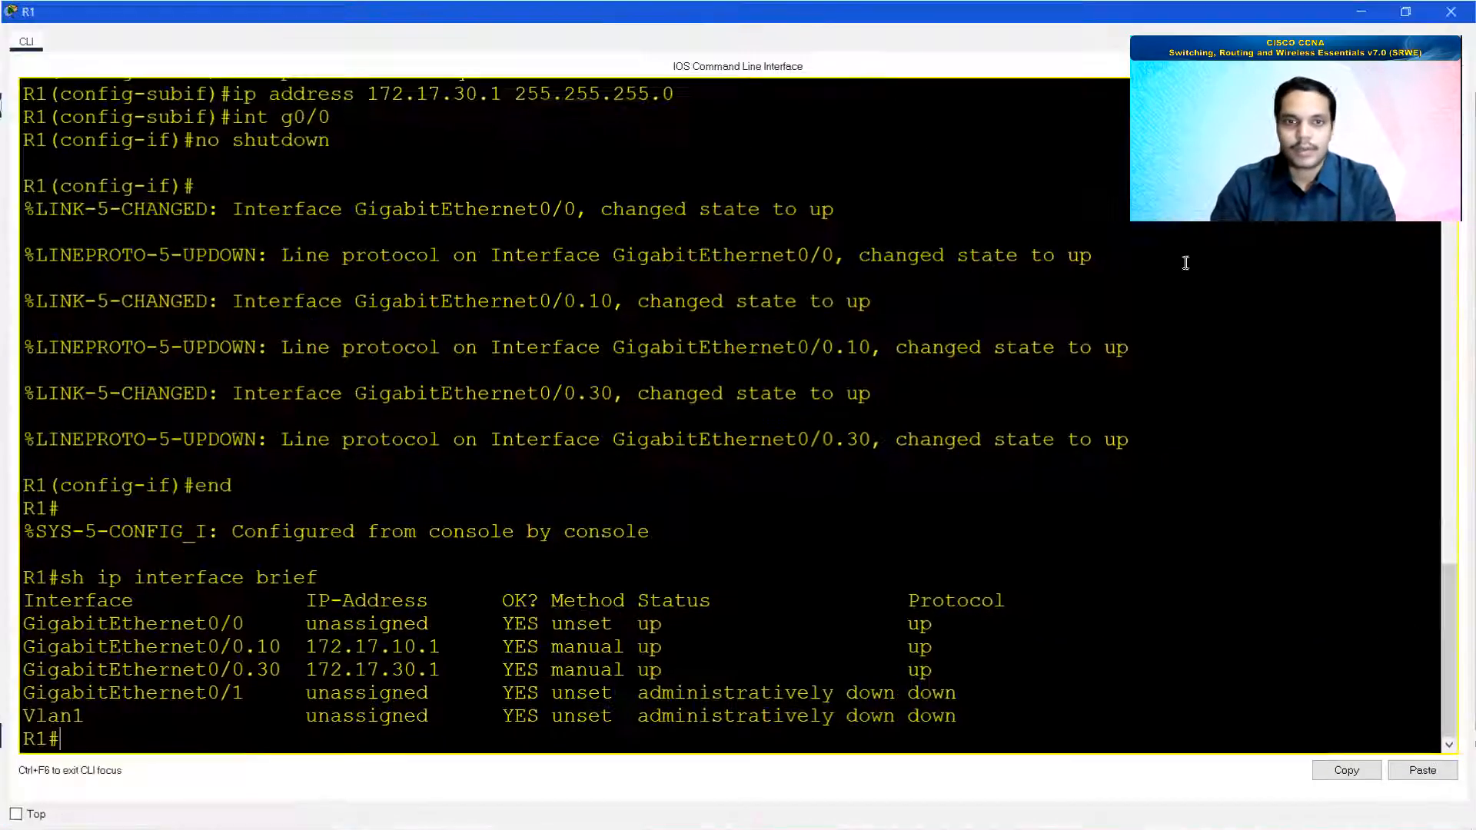
Step: Examine the IP addresses and status of G0/0, G0/0.10 and G0/0.30 in R1's enlarged command-line window
left_click(1424, 271)
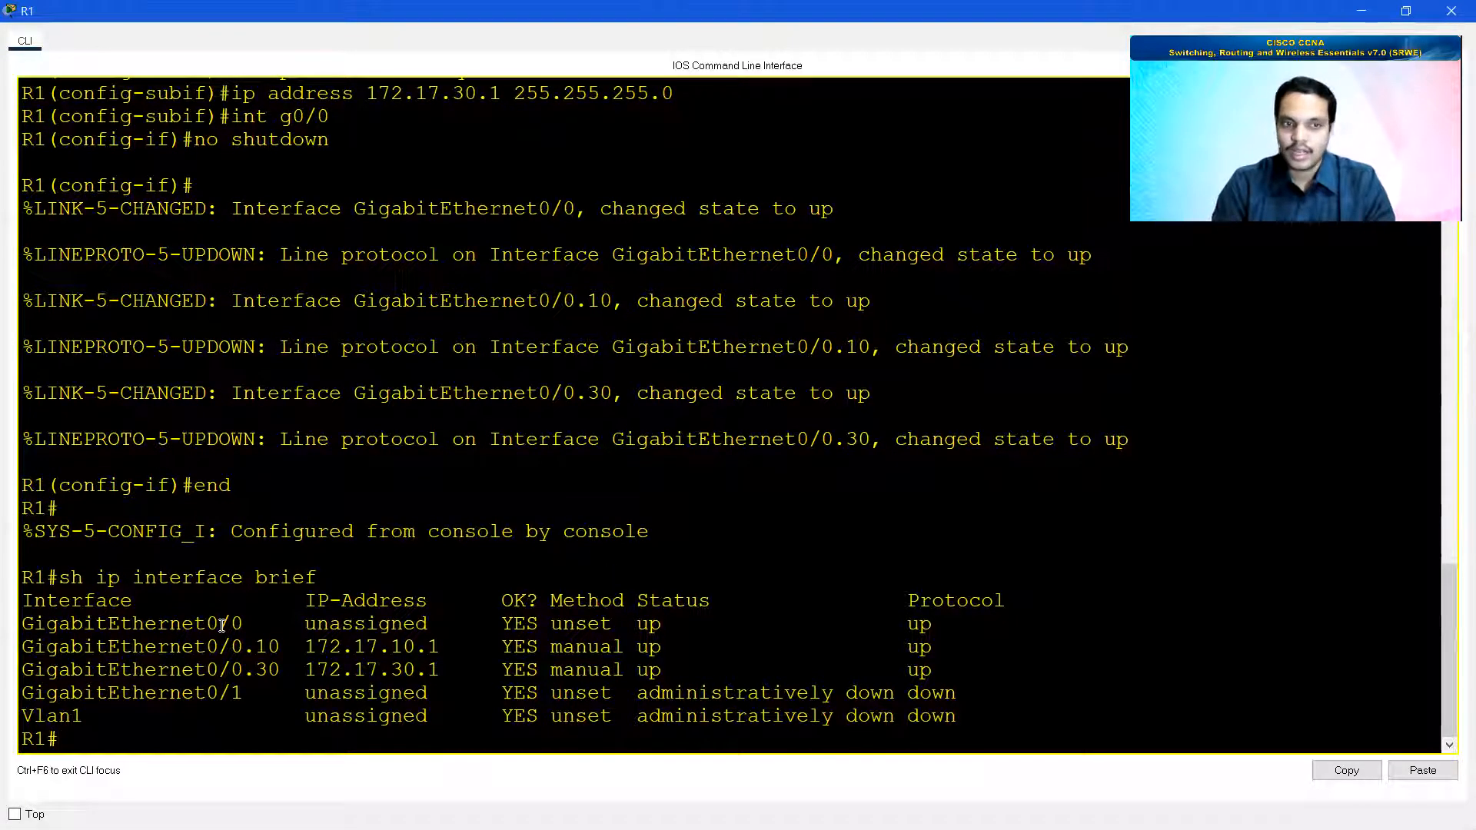
left_click_drag(207, 625, 329, 624)
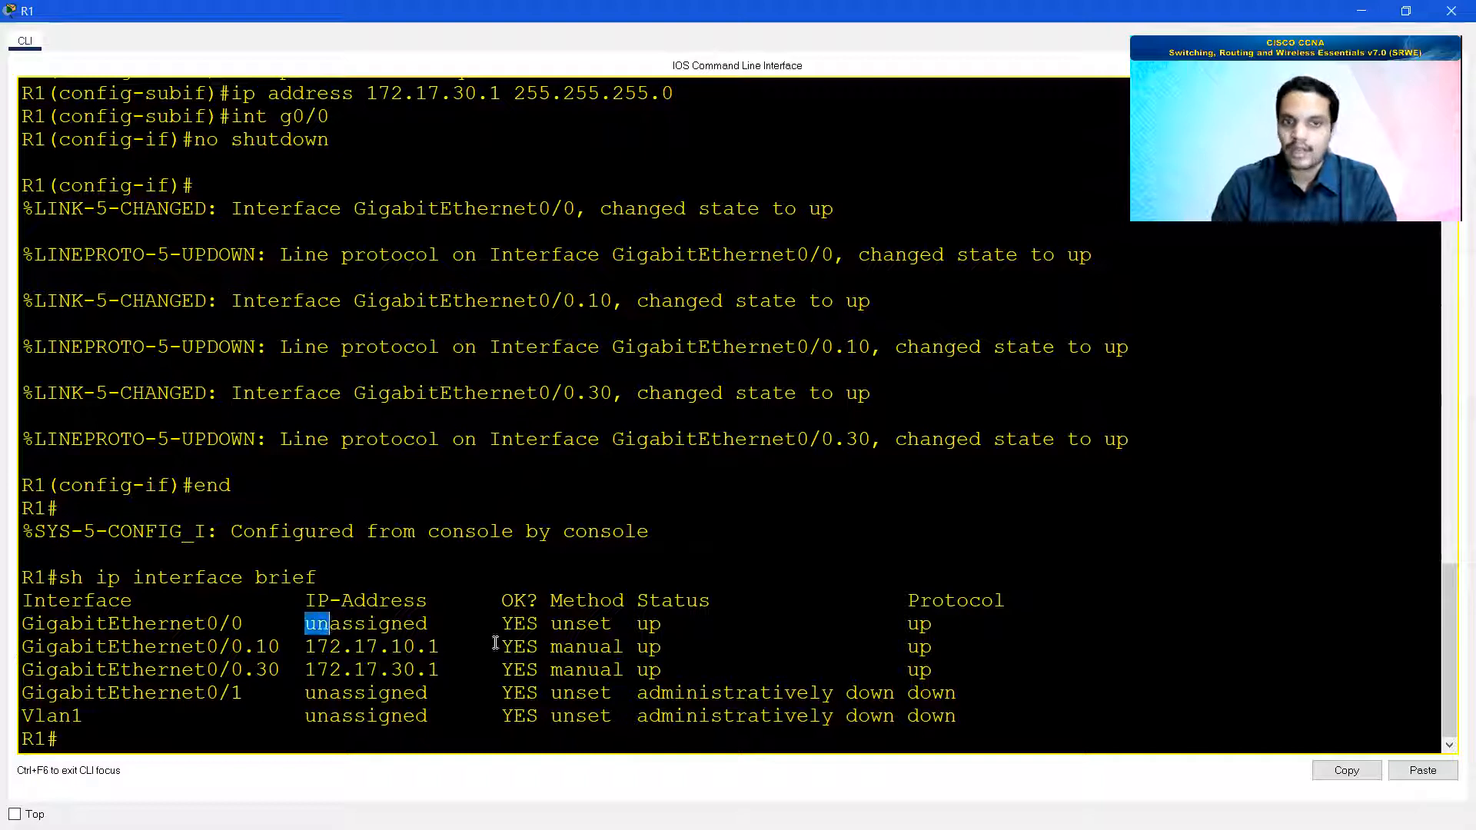
left_click_drag(501, 623, 539, 625)
left_click_drag(663, 625, 636, 625)
left_click_drag(255, 647, 277, 670)
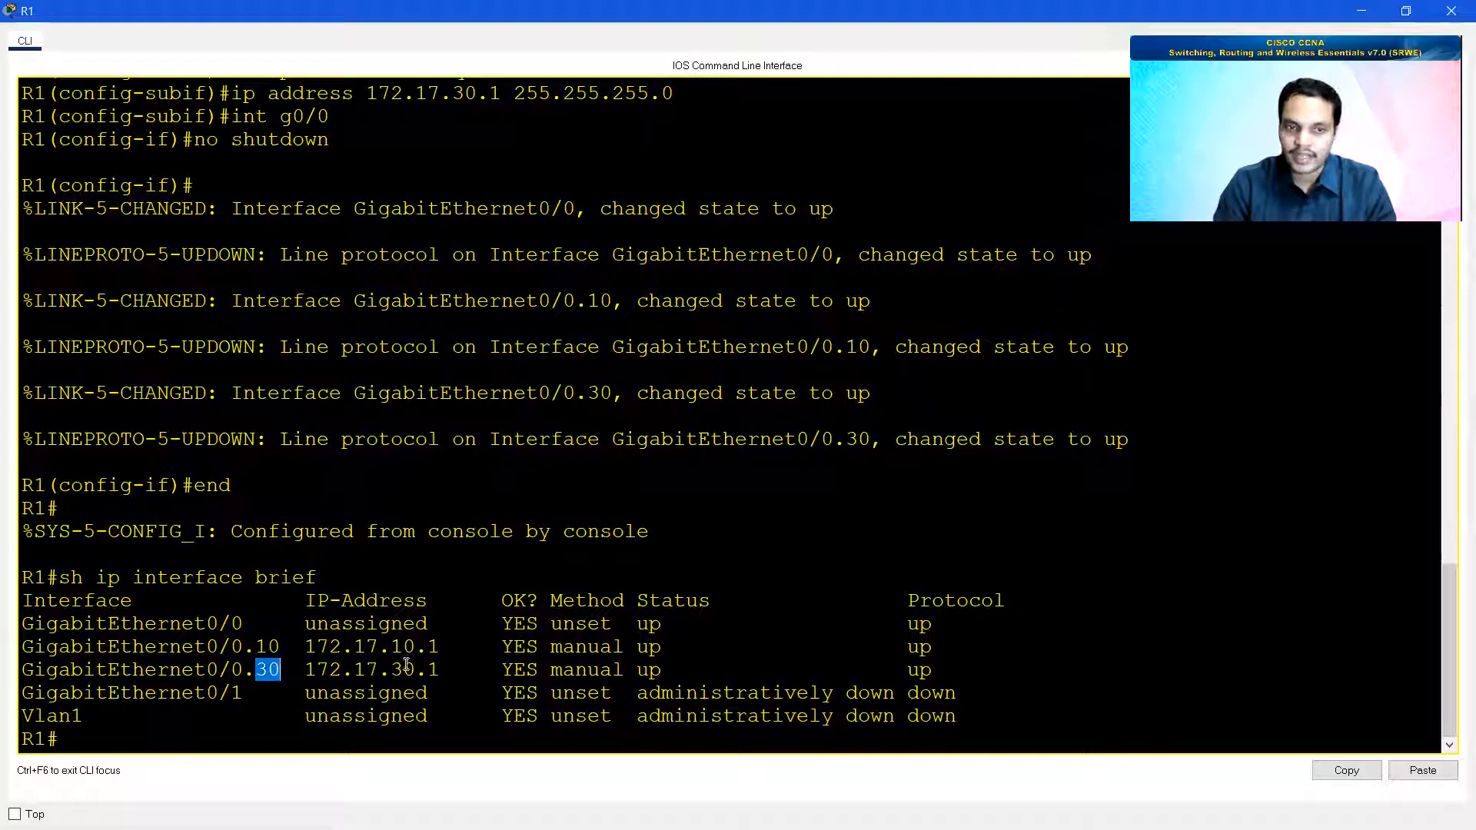
left_click_drag(440, 670, 391, 647)
mouse_move(663, 670)
left_mouse_down()
mouse_move(637, 671)
mouse_move(649, 648)
left_mouse_up()
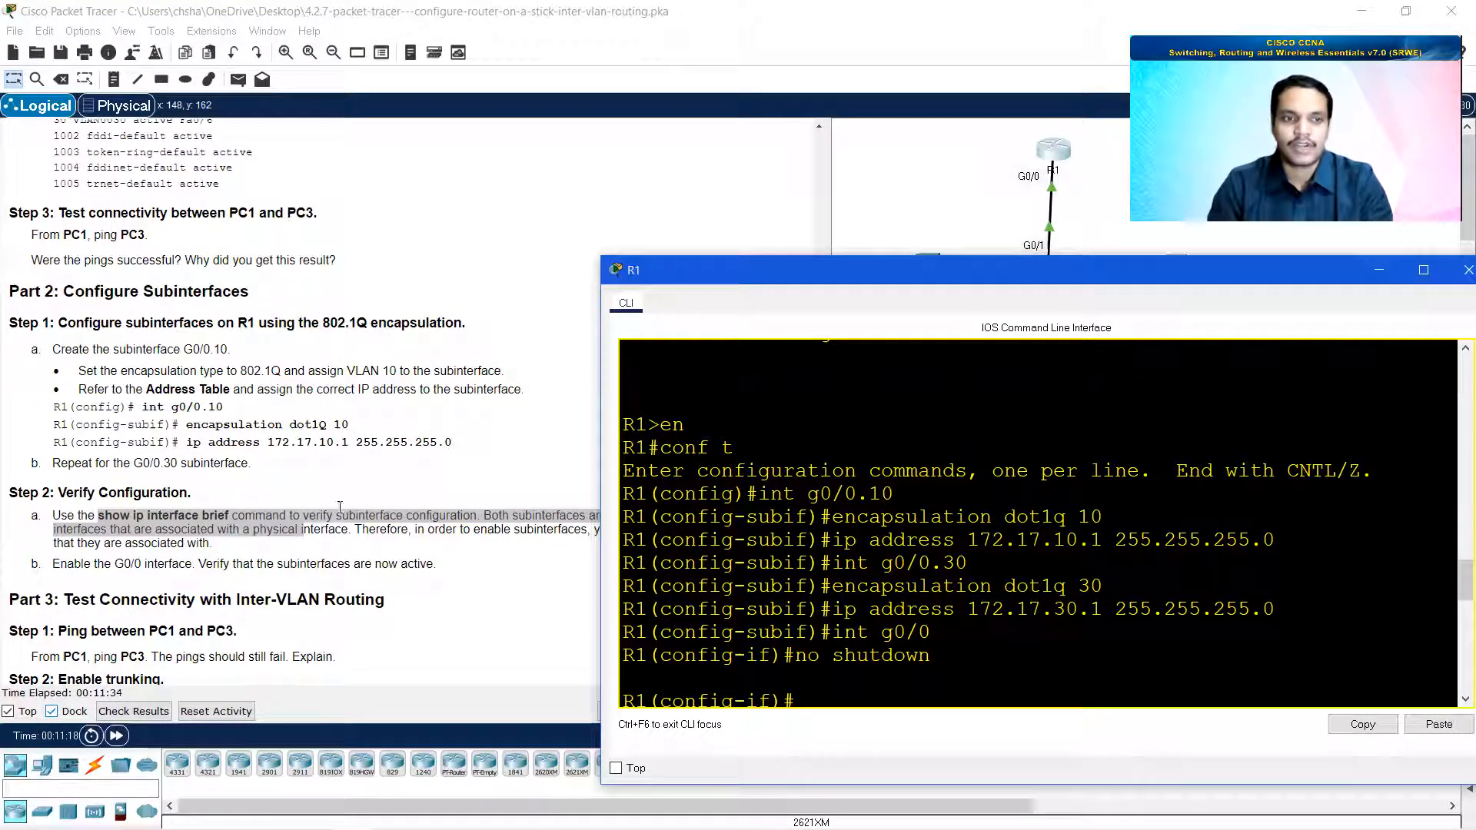
Step: Repeat the ping to PC3 at 172.17.30.10 from PC1's command prompt and widen the window to read the replies
scroll(284, 519, "down", 1)
left_click(1378, 269)
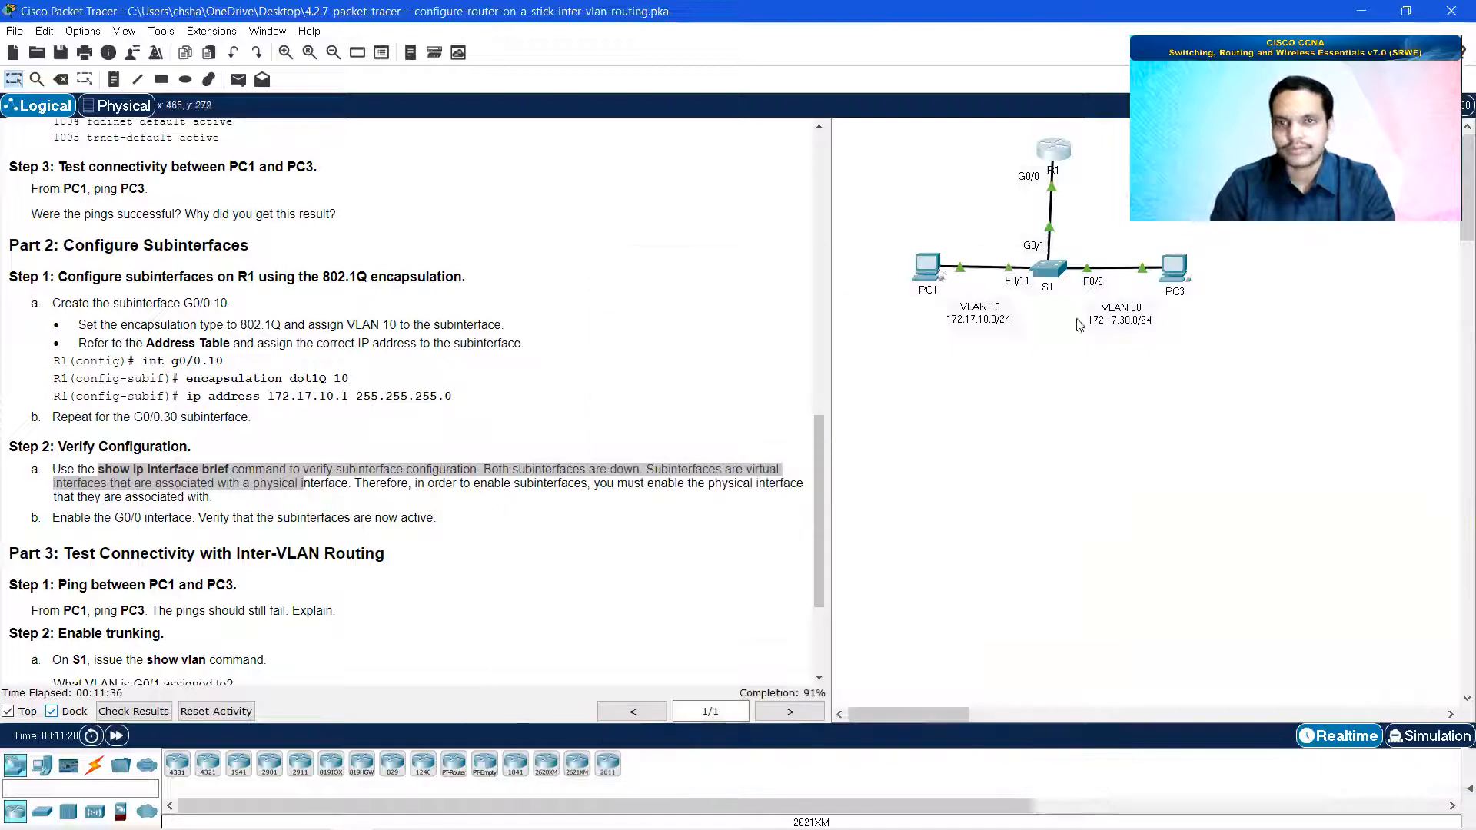
left_click(930, 269)
left_click(827, 254)
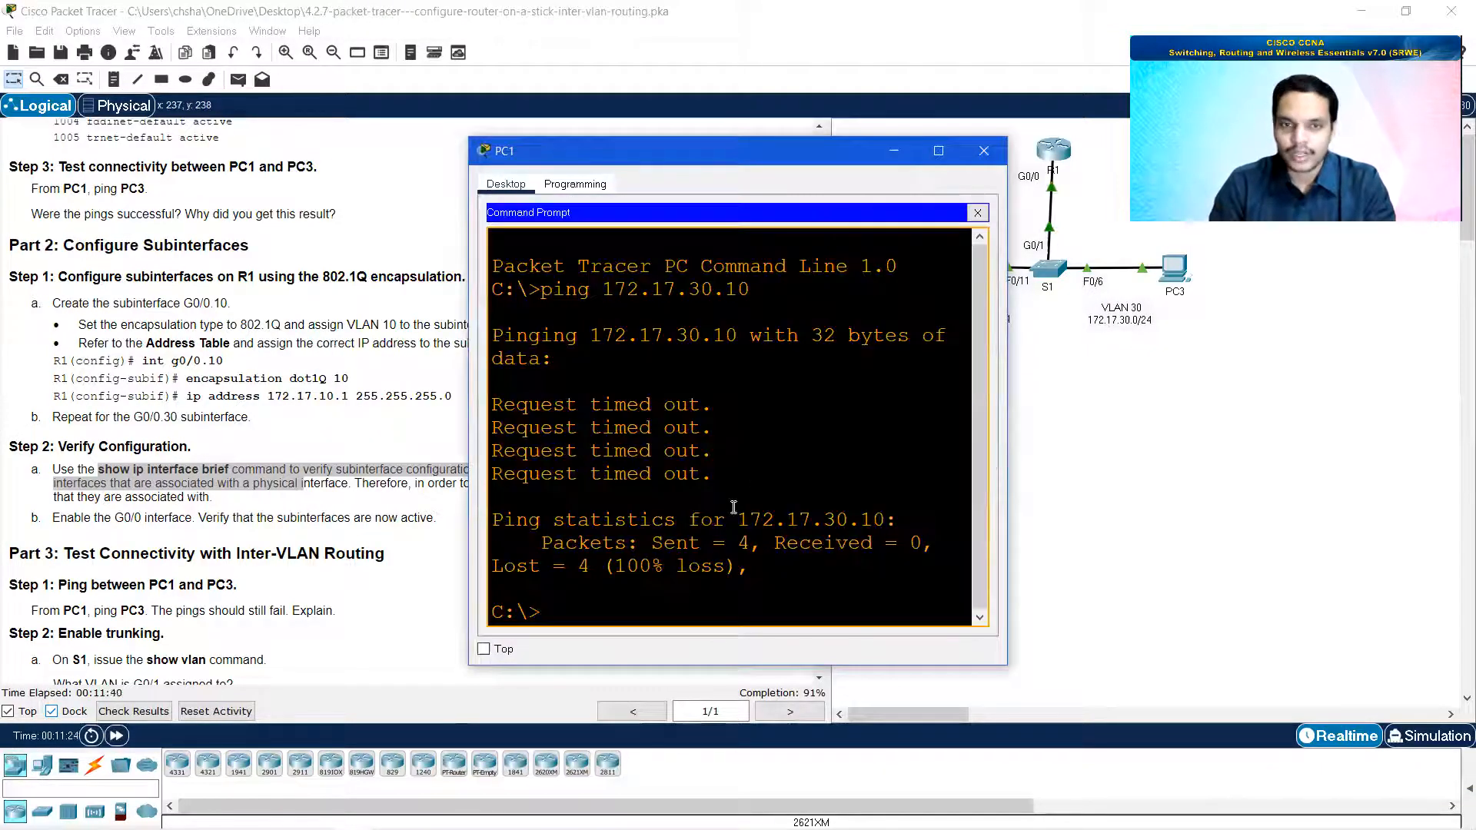
key("Up")
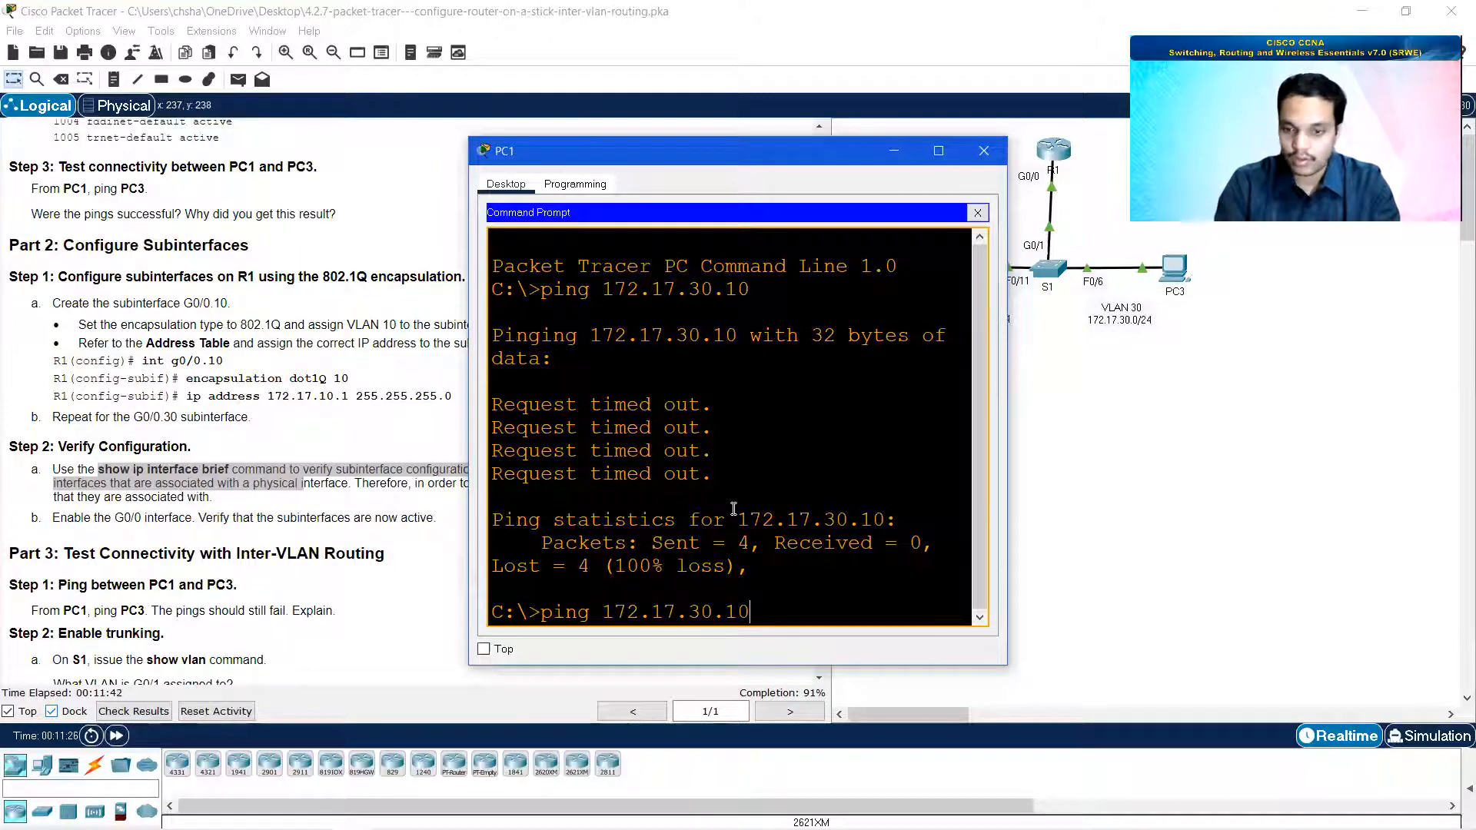
key("Return")
left_click(1143, 532)
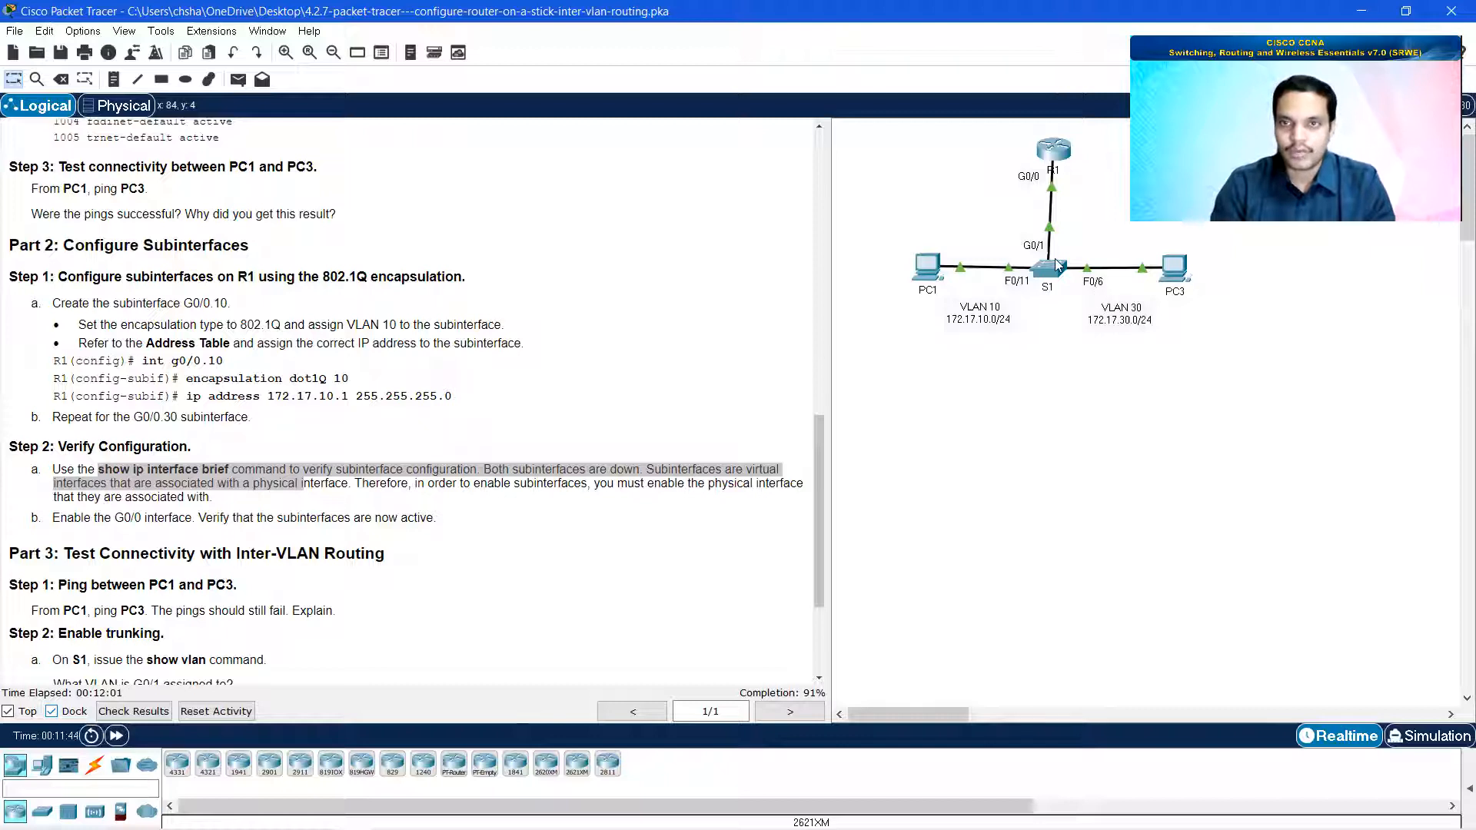
left_click(932, 265)
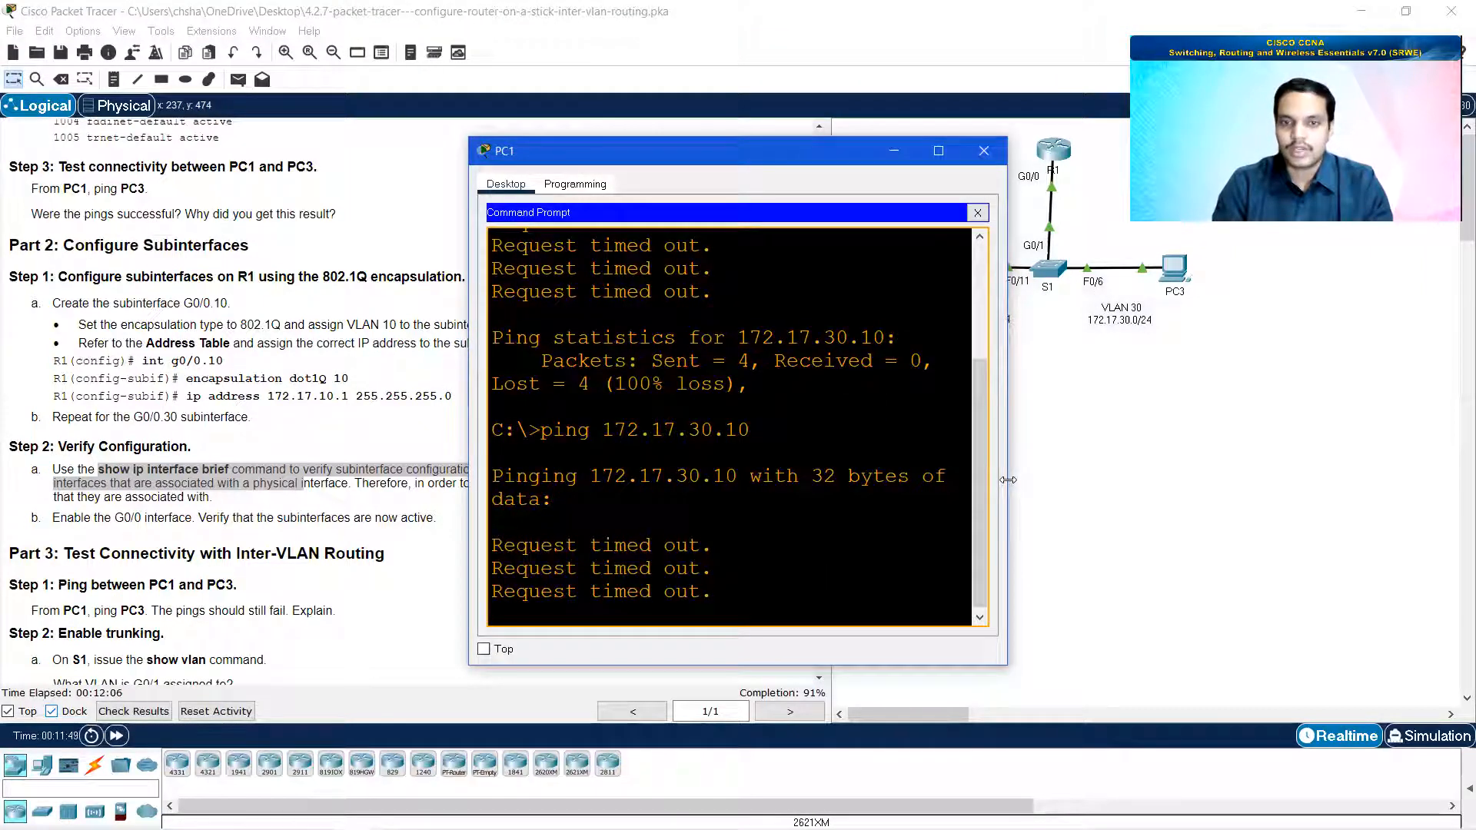
left_click_drag(1007, 479, 1137, 479)
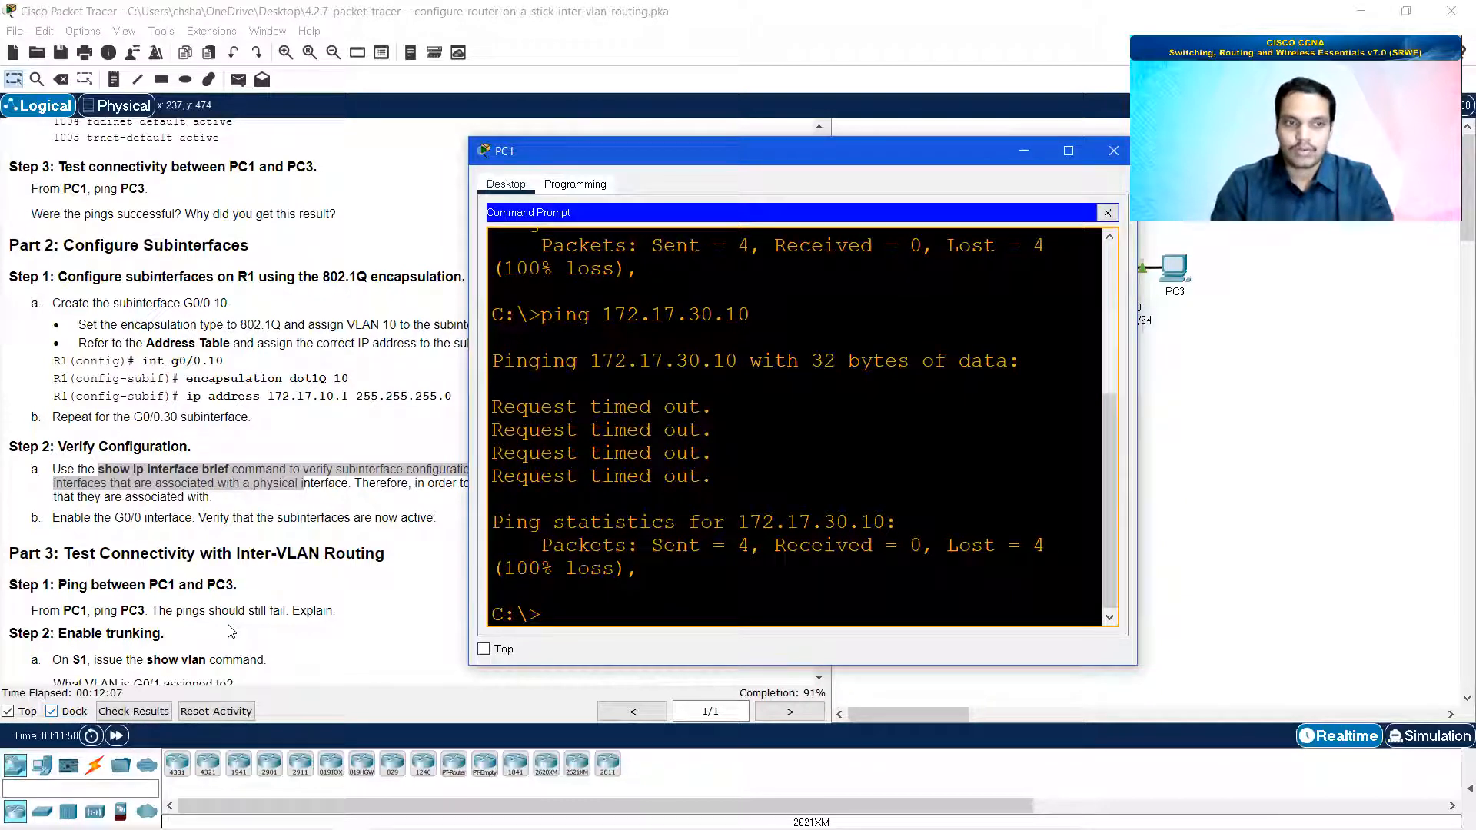
Step: Read the instructions for enabling trunking and run sh vlan on switch S1
scroll(330, 582, "down", 2)
left_click(291, 574)
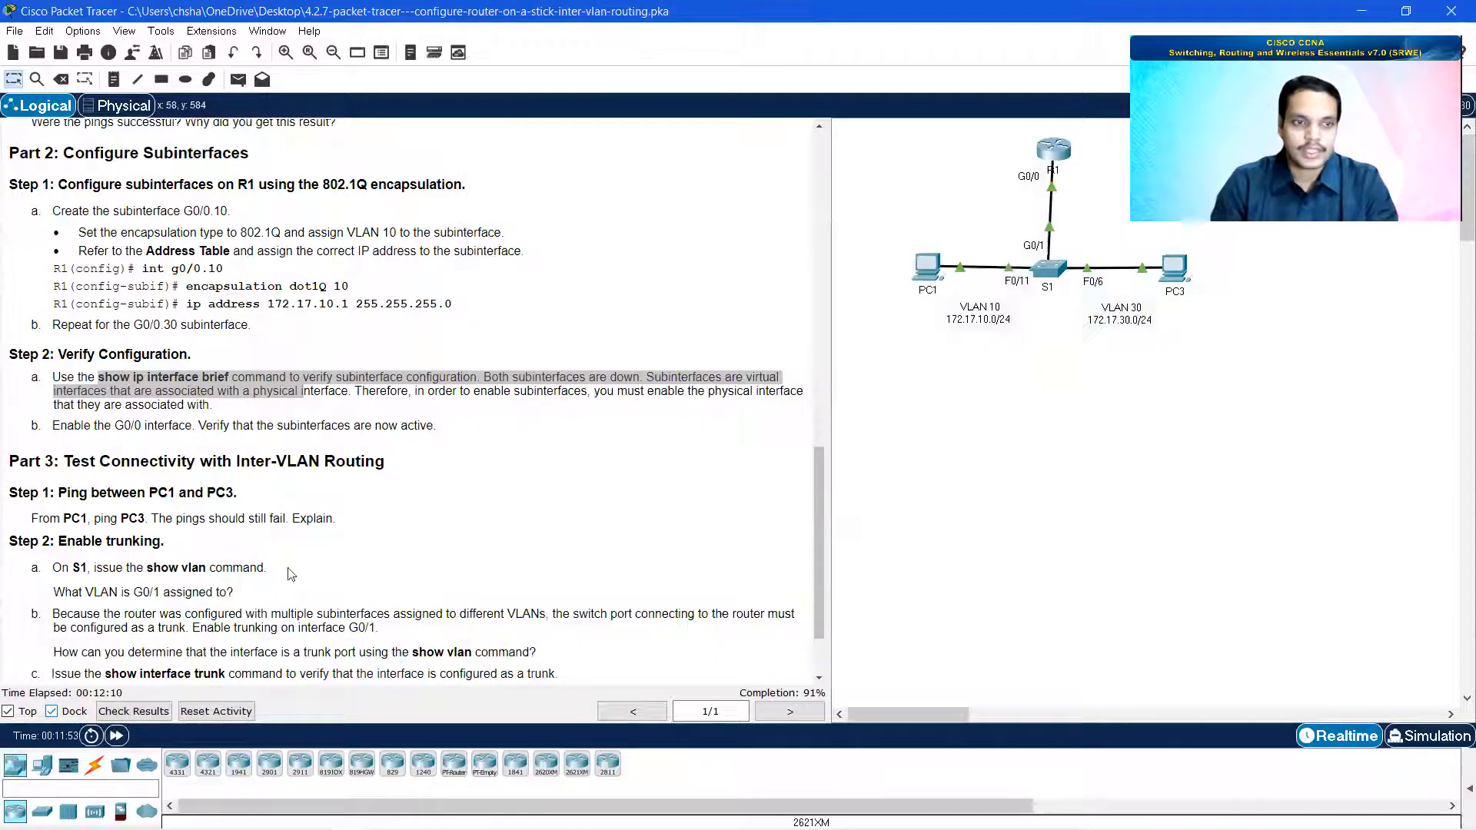
scroll(115, 580, "down", 1)
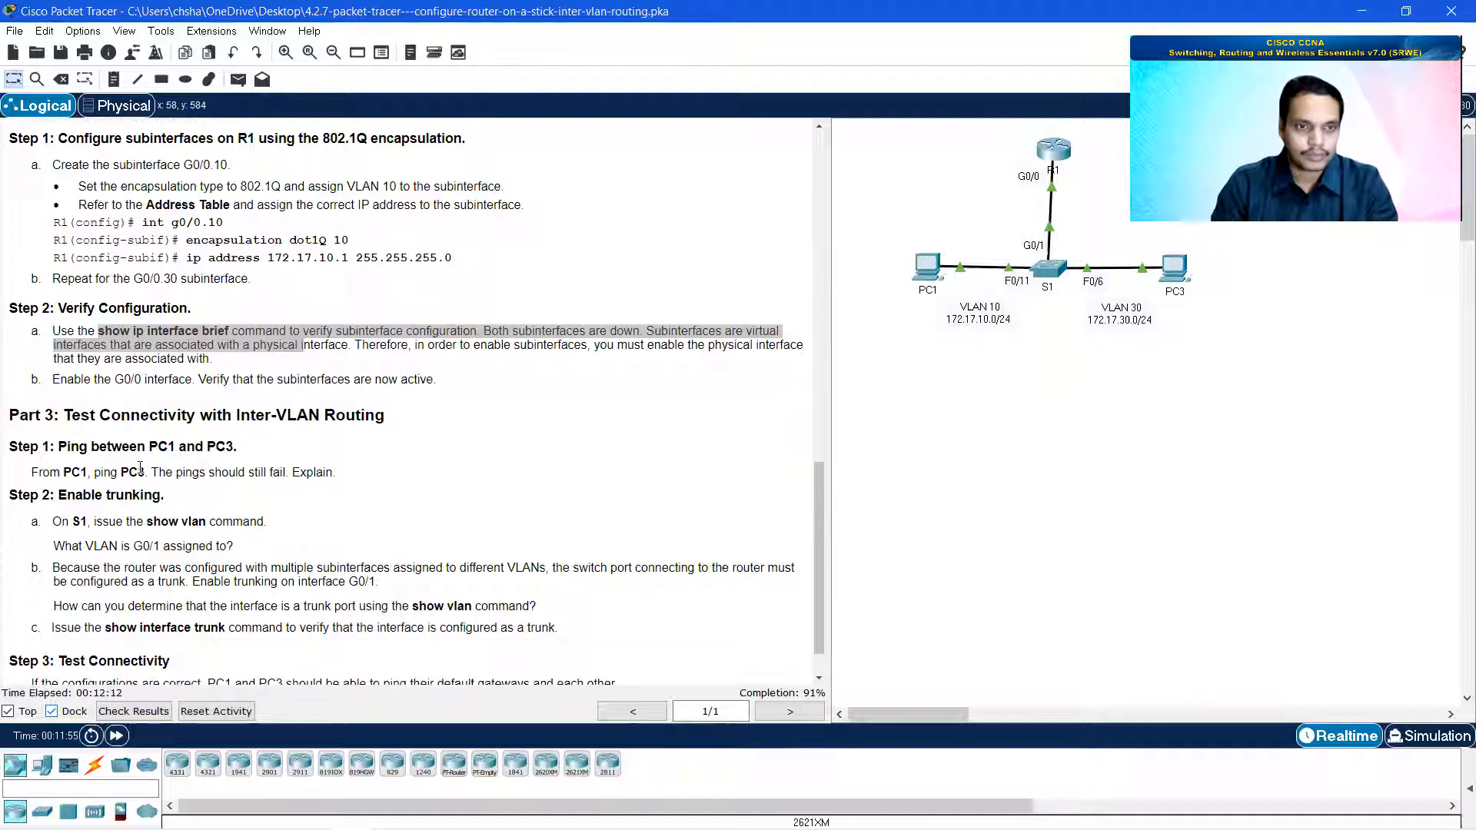
left_click(1041, 264)
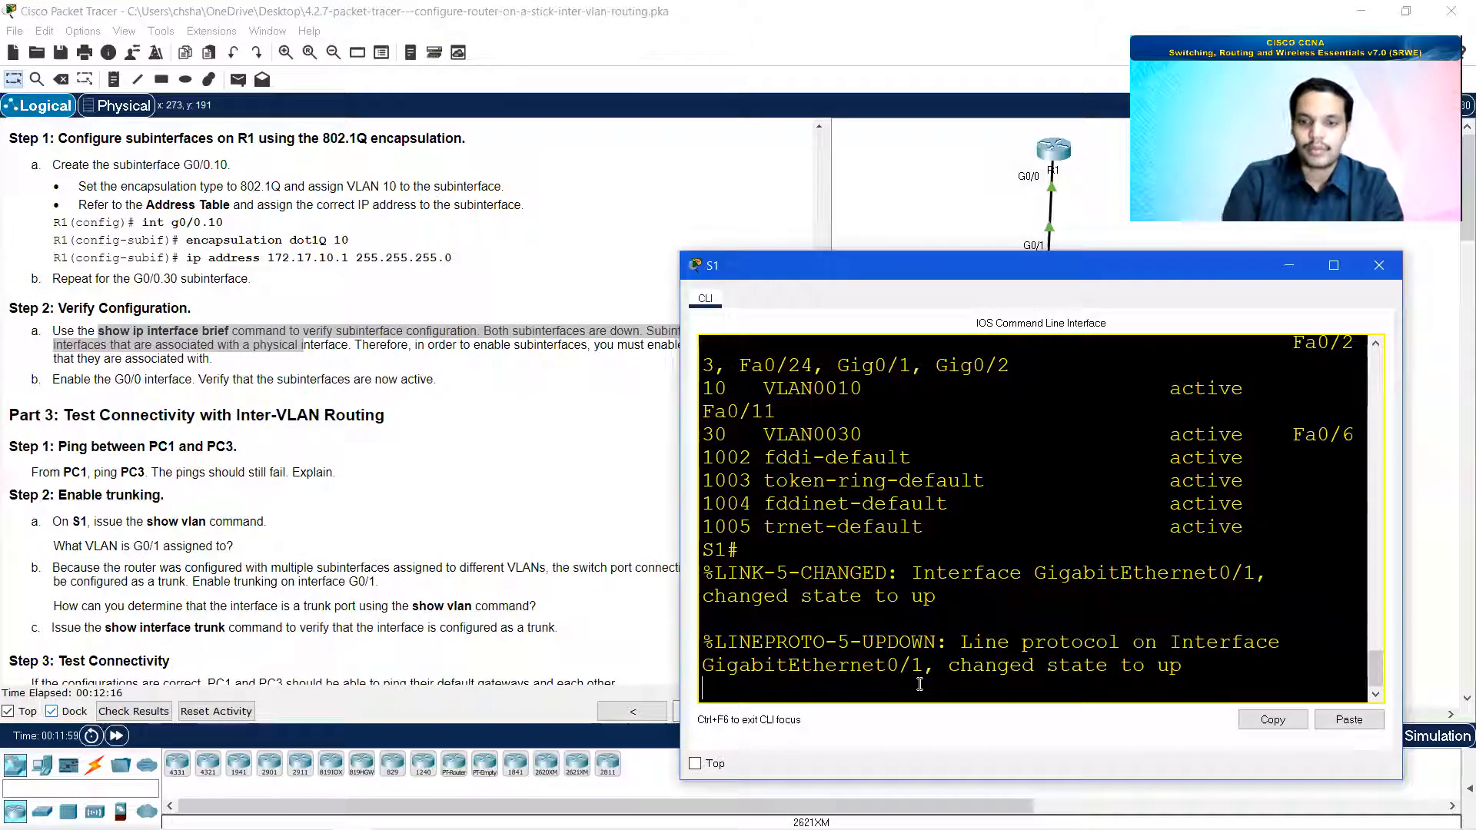
key("Return")
type("sh va")
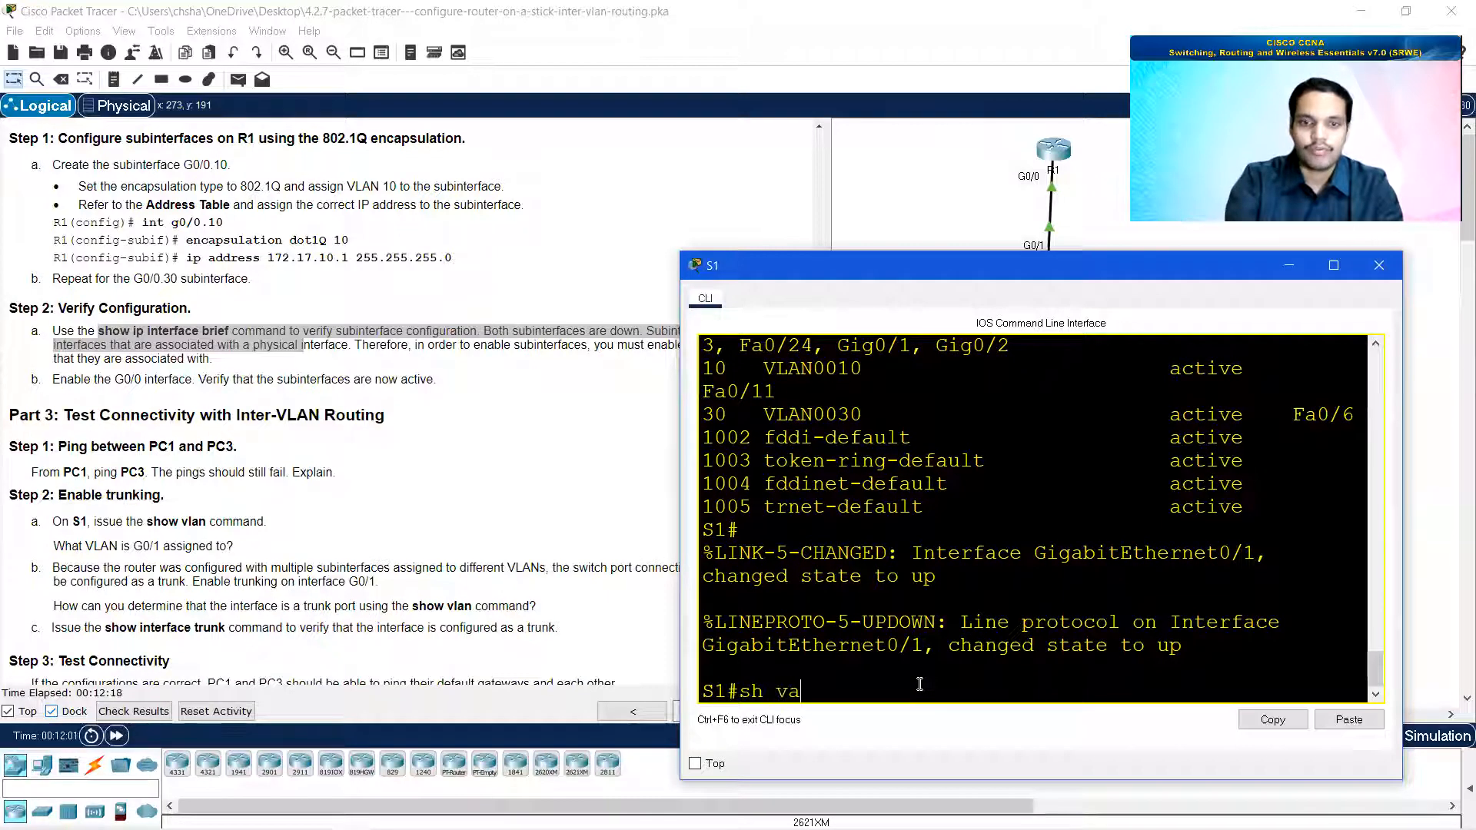
type("lan")
key("Return")
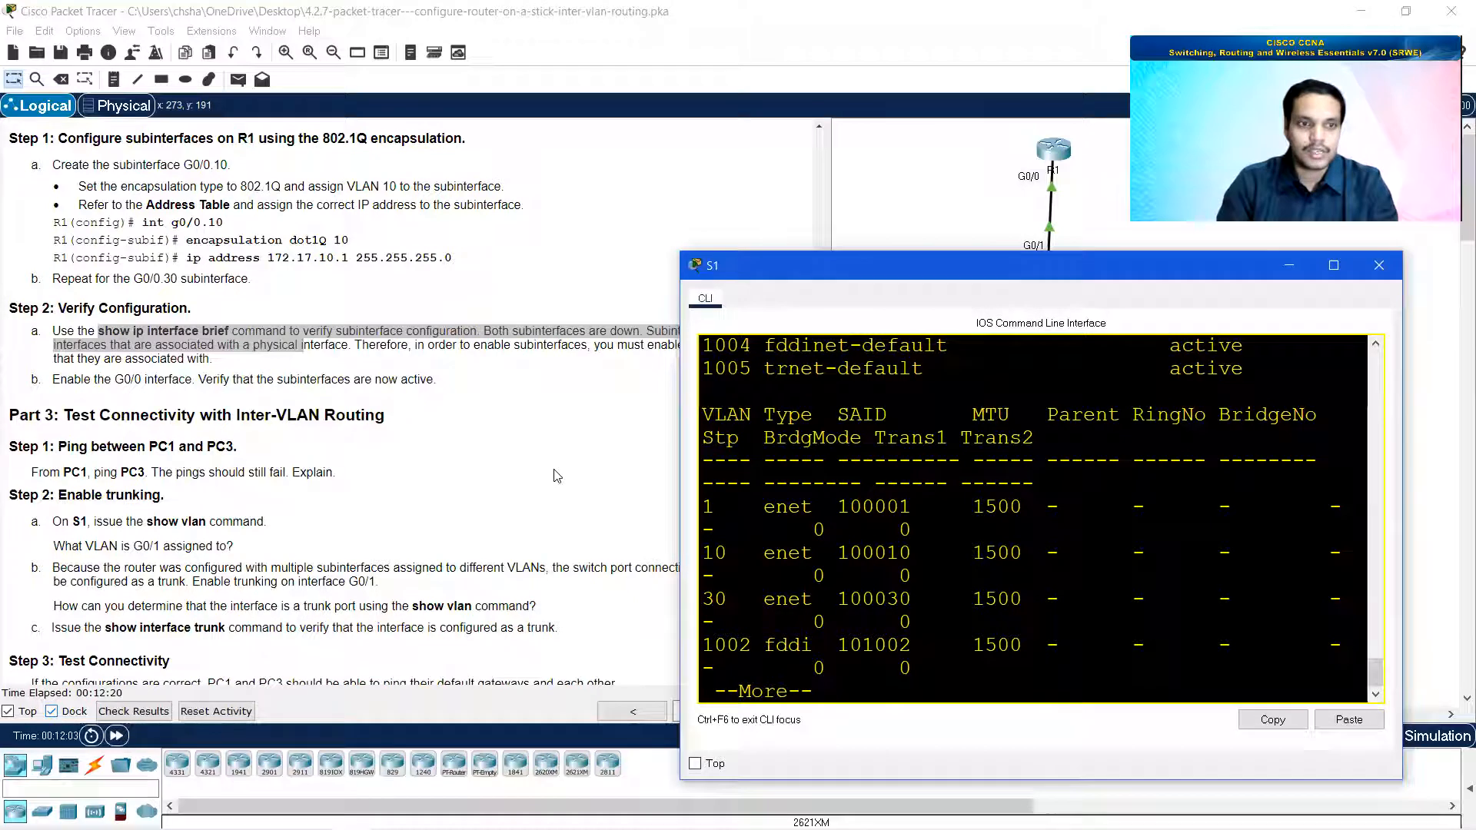
Step: Examine S1's enlarged VLAN table to find which VLAN port Gig0/1 is assigned to
left_click(1333, 267)
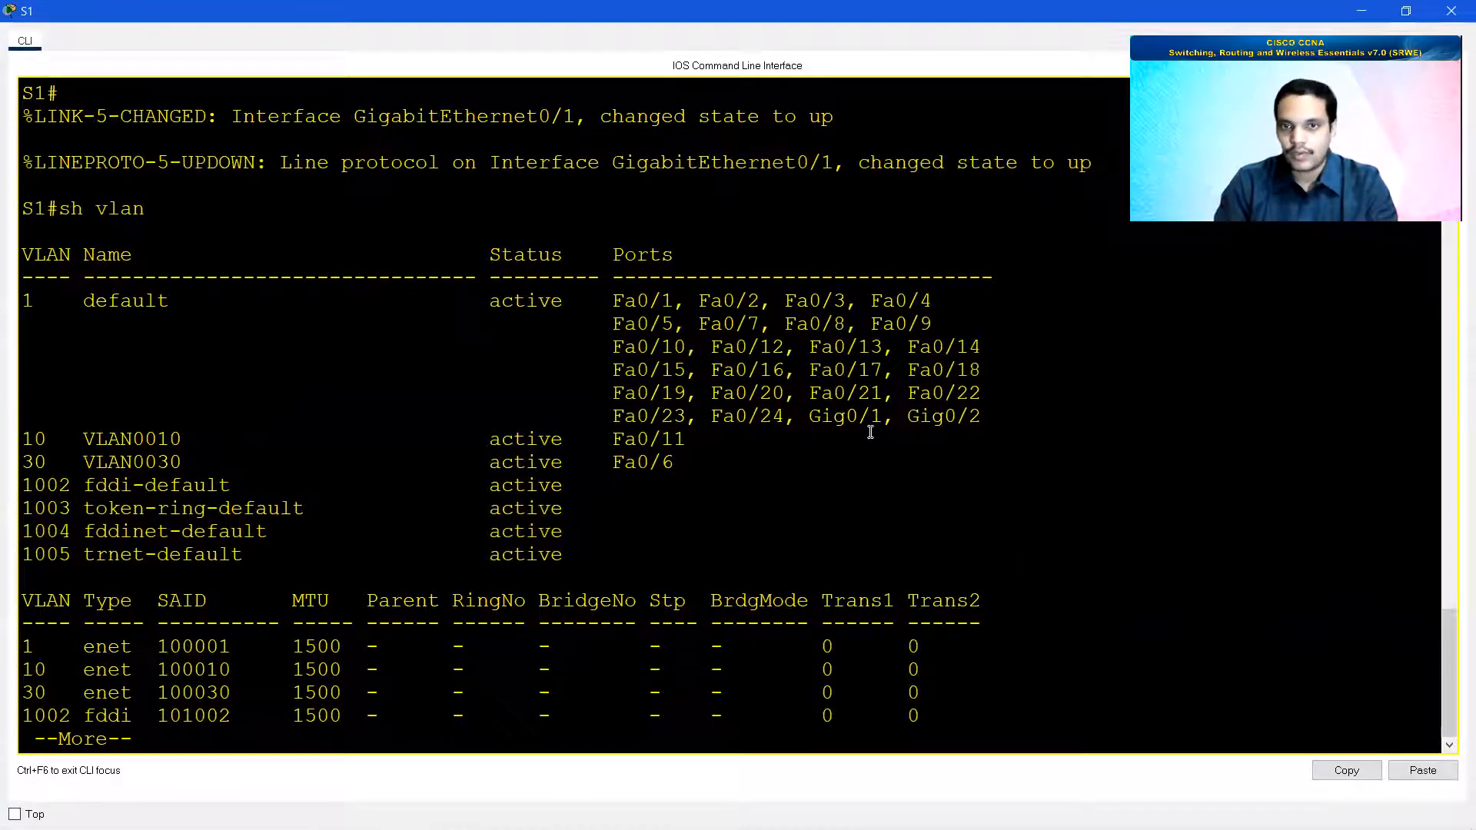
left_click_drag(884, 414, 808, 415)
left_click_drag(35, 301, 20, 300)
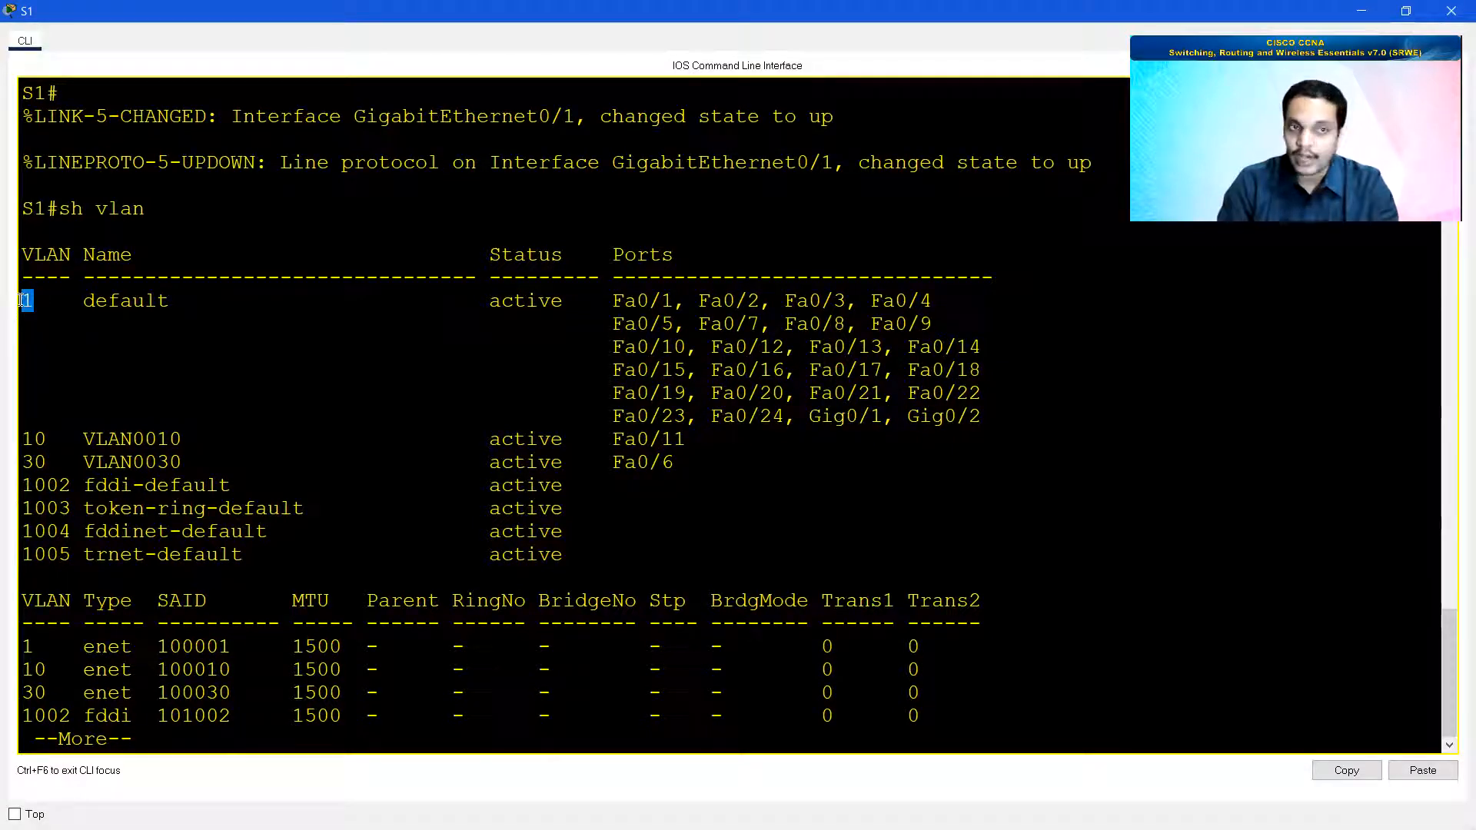
left_click_drag(807, 416, 878, 414)
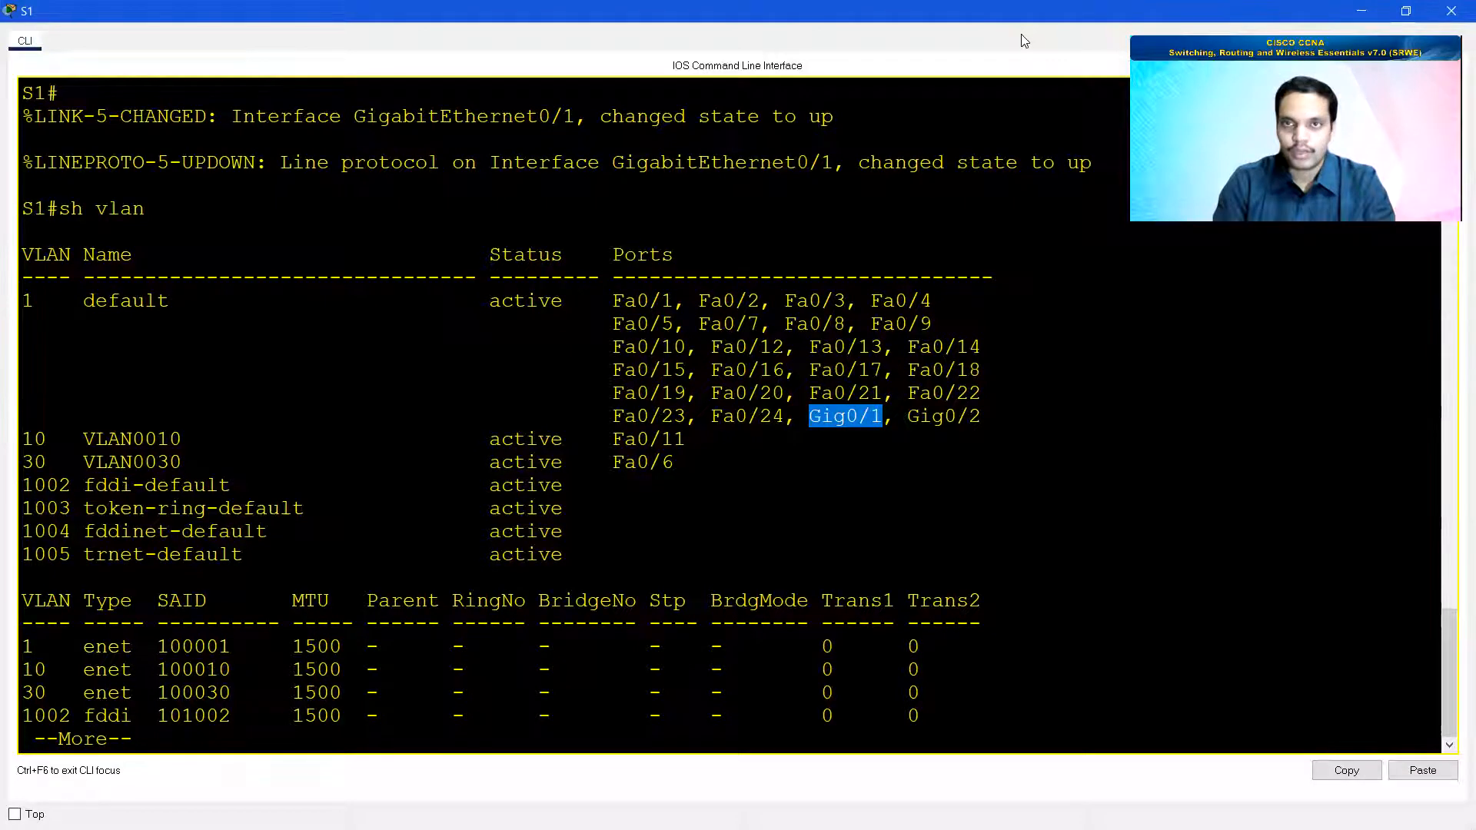
Step: Restore and minimize S1's window to reread the Enable trunking instructions, and reopen S1's command line
double_click(1023, 11)
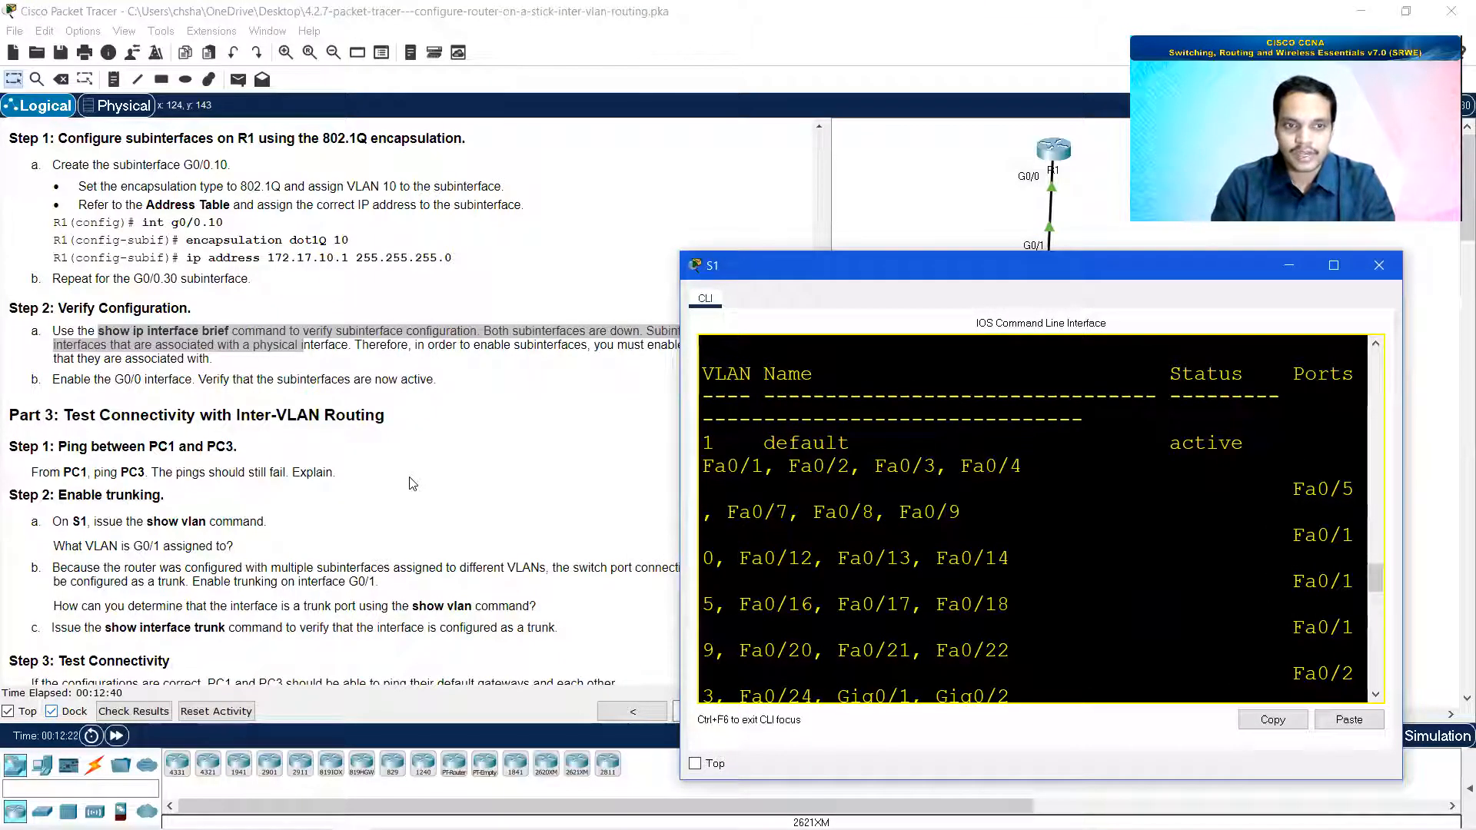
left_click(1290, 268)
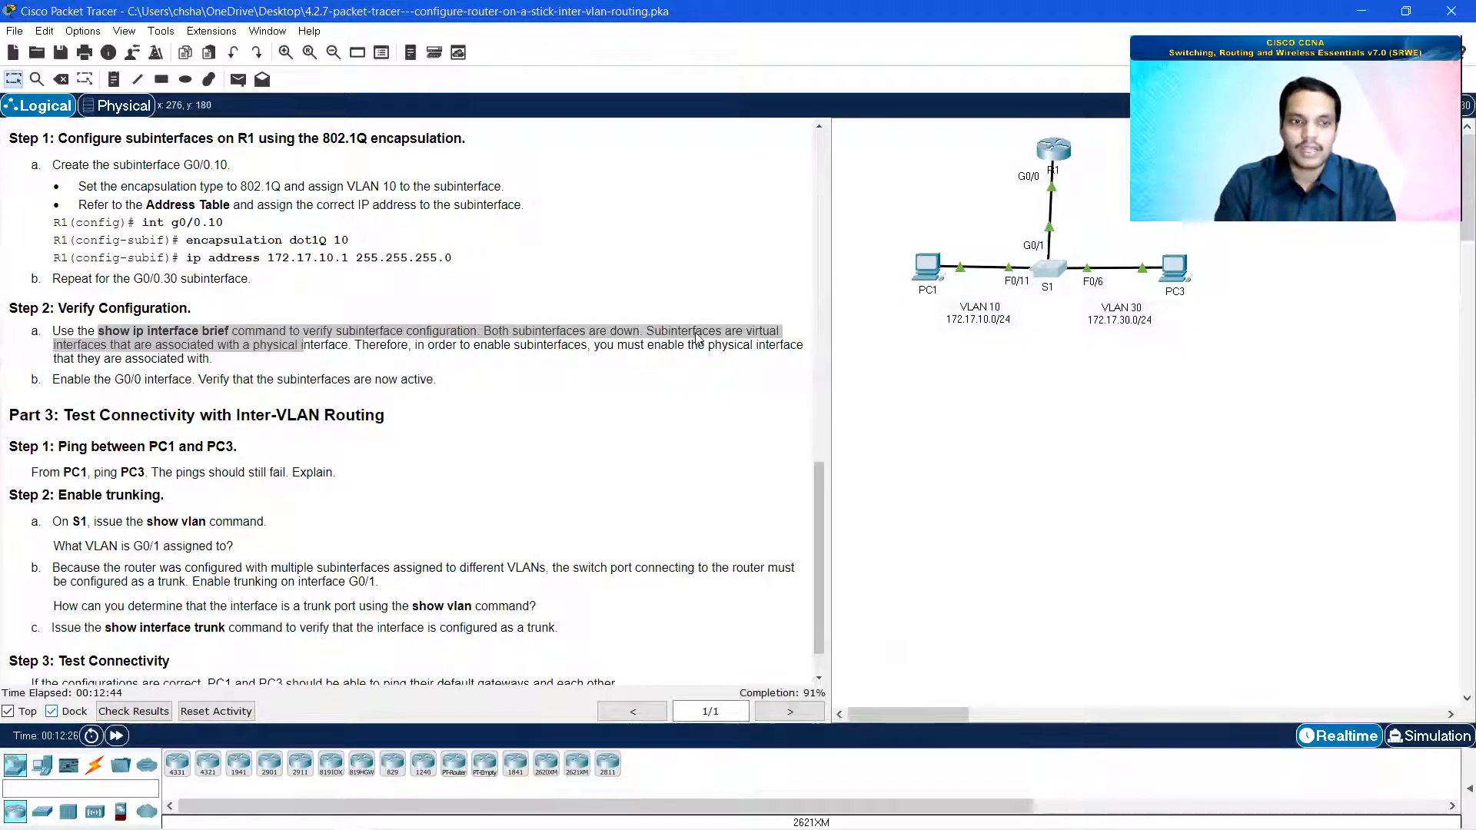
scroll(446, 484, "down", 1)
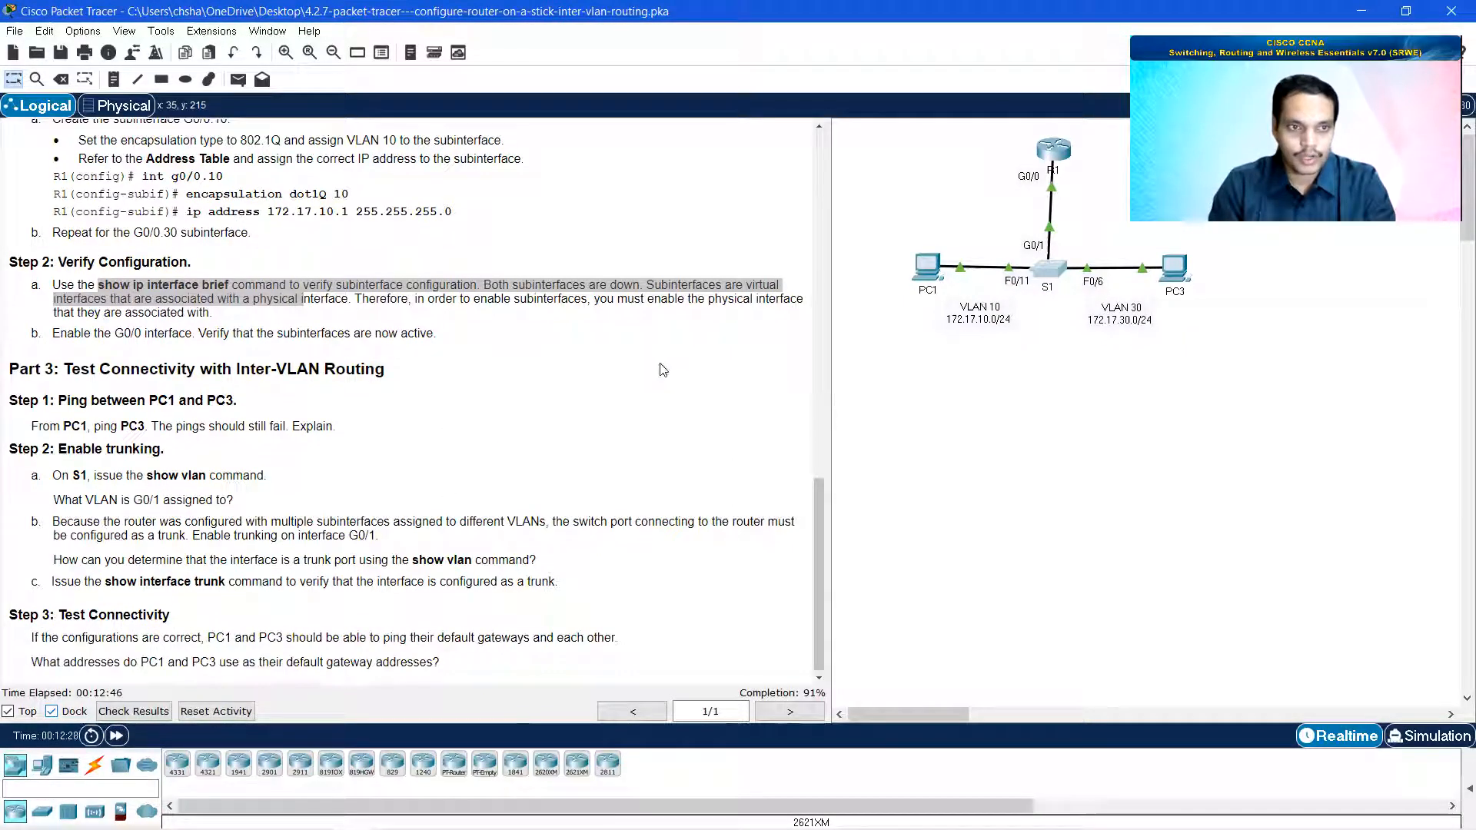
left_click(1053, 269)
scroll(1026, 569, "down", 18)
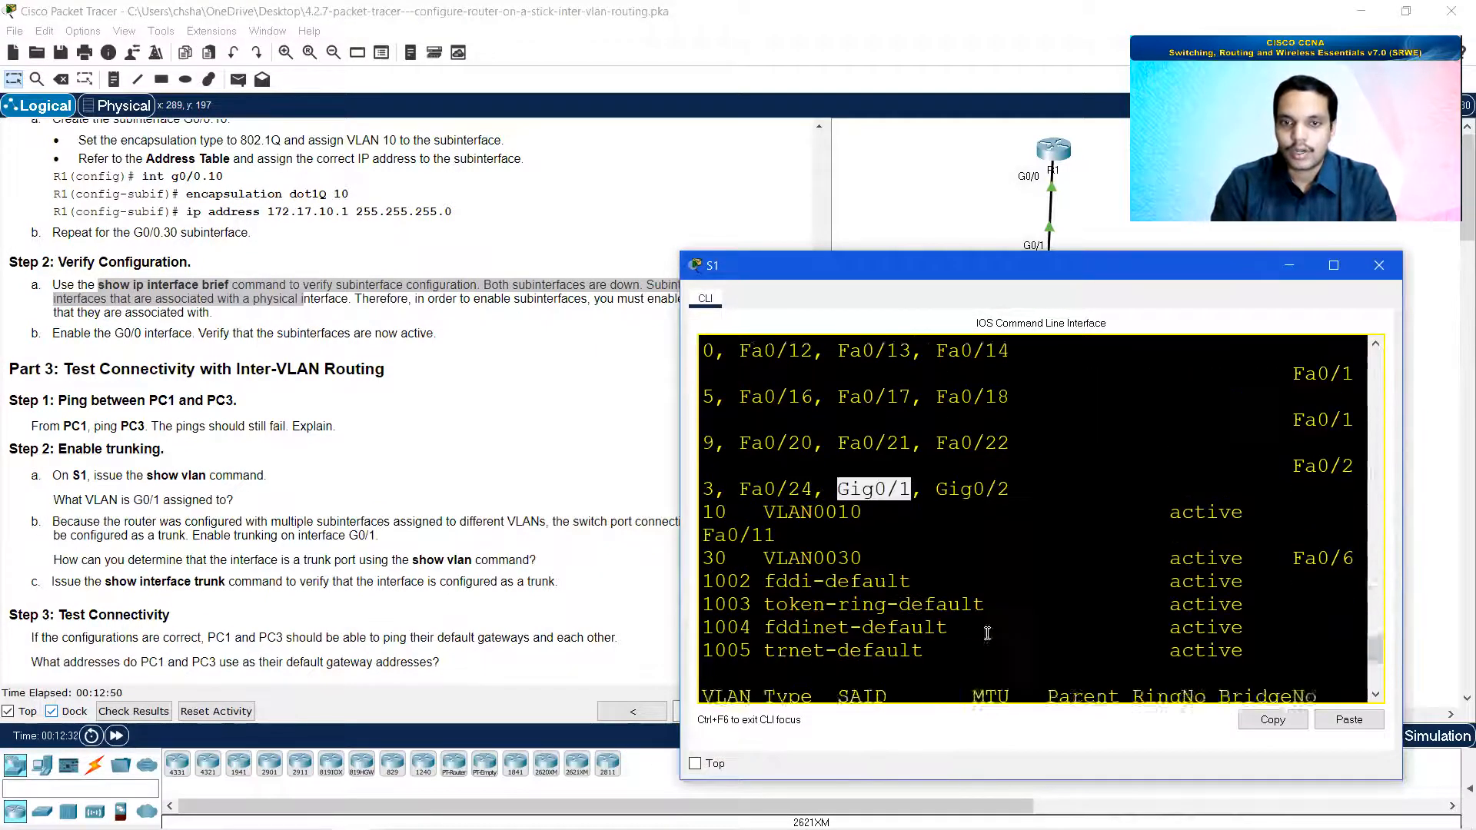
Step: Exit the paged VLAN listing on S1 and set interface g0/1 to switchport mode trunk, and close S1's window
key("Return")
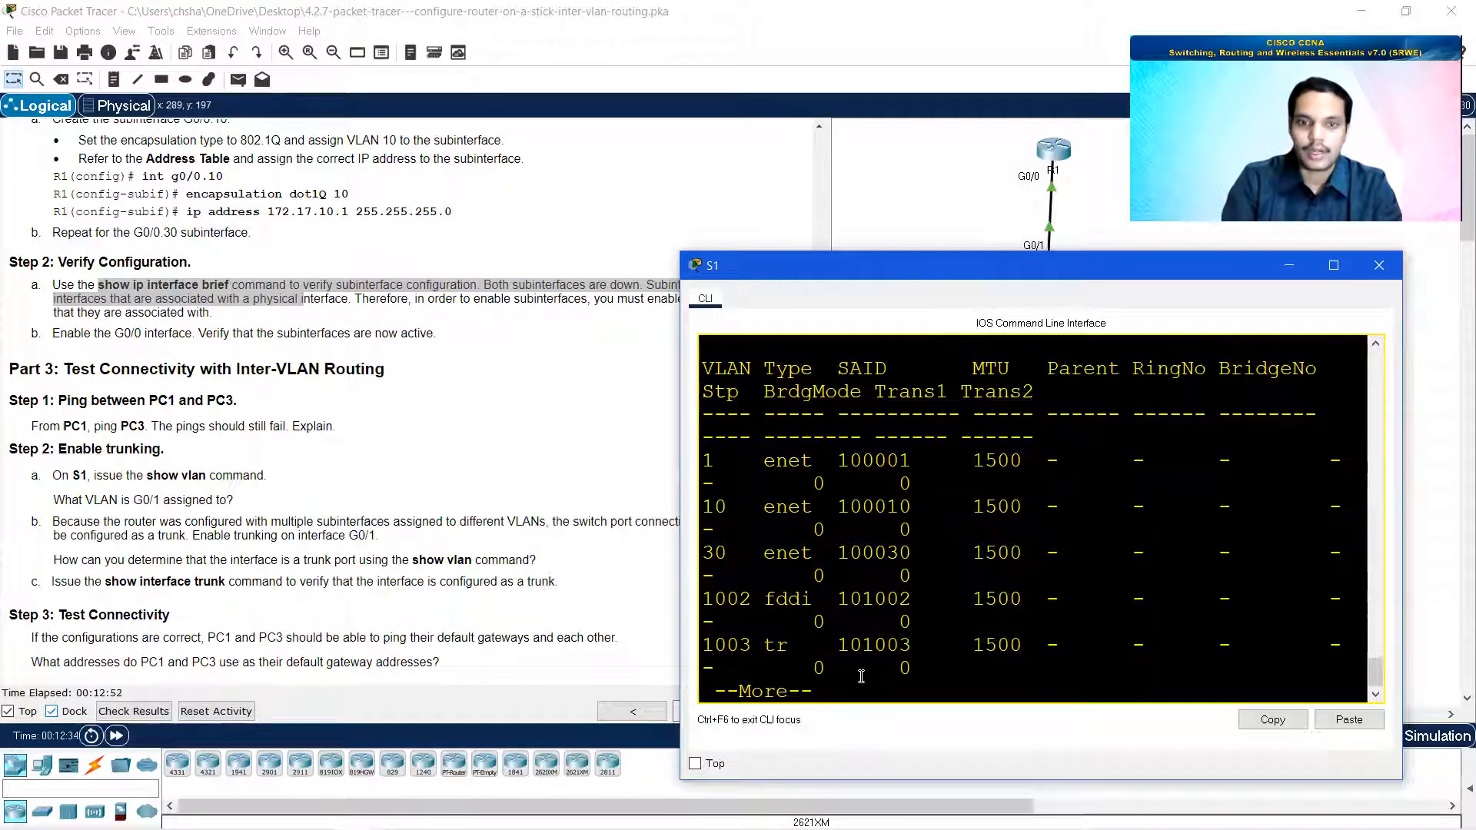
key("q")
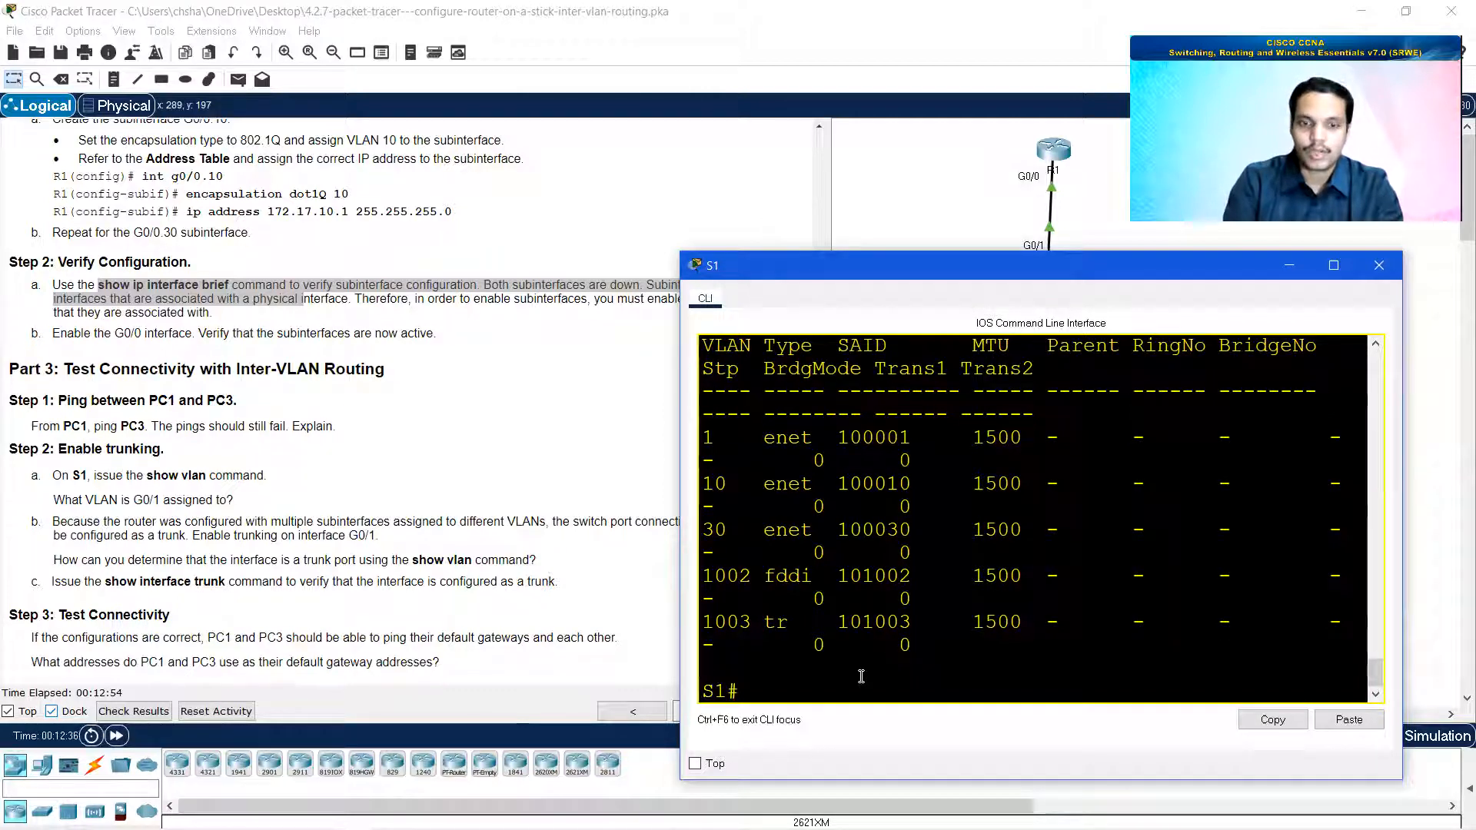
type("conf t")
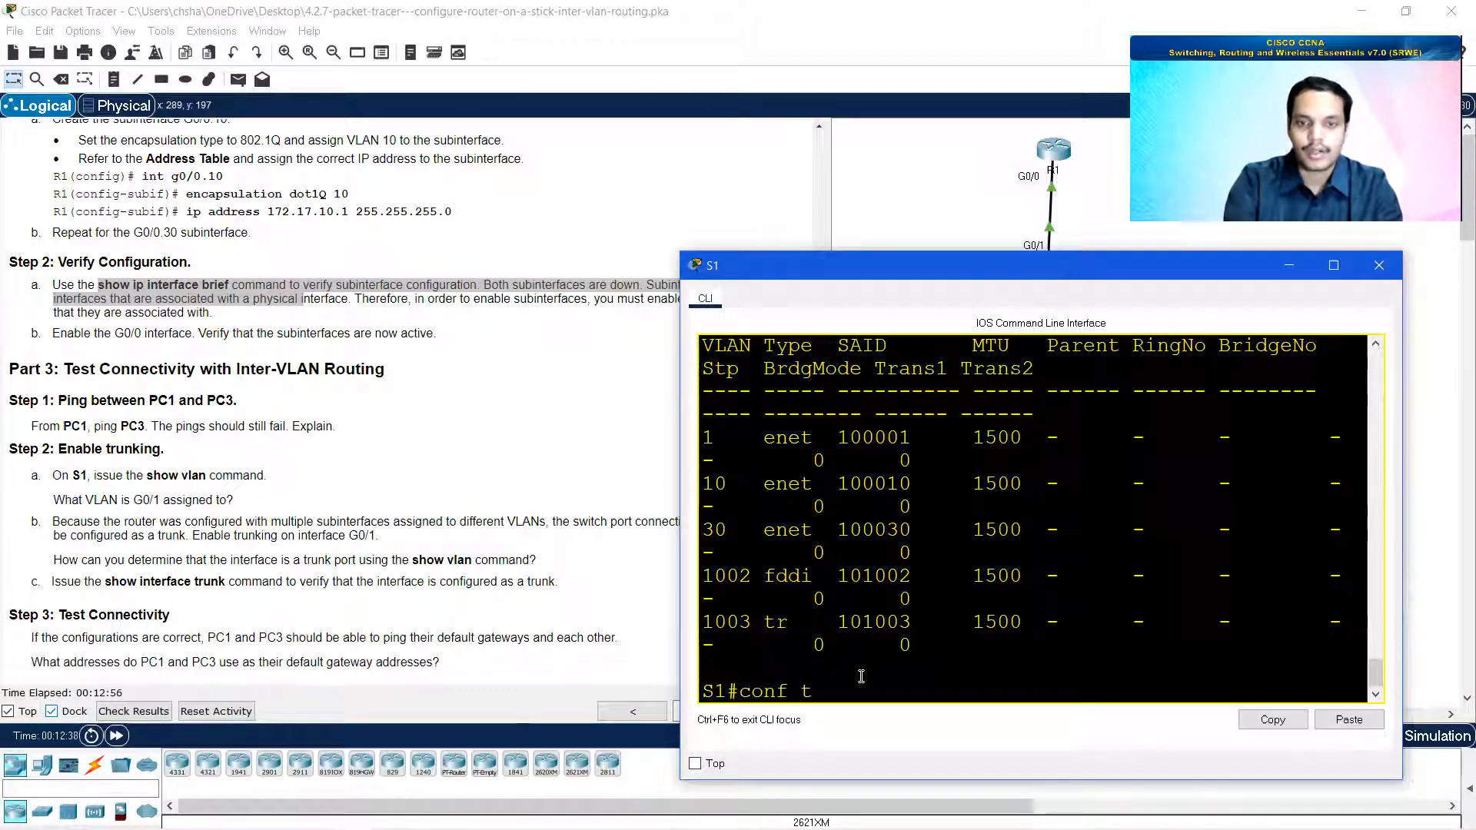
key("Return")
type("int g0/1")
key("Return")
type("switchpor")
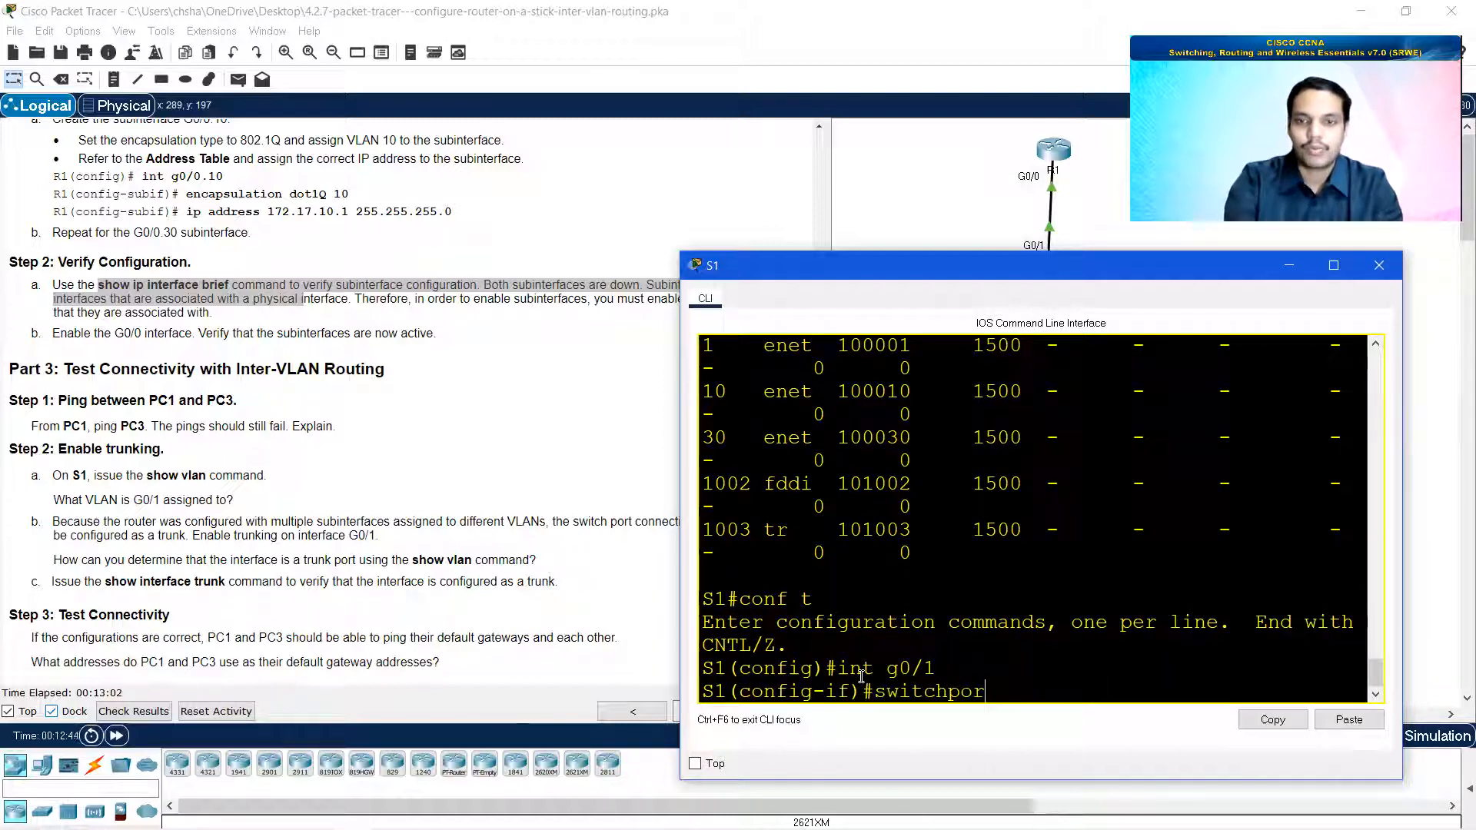
type("t mode trun")
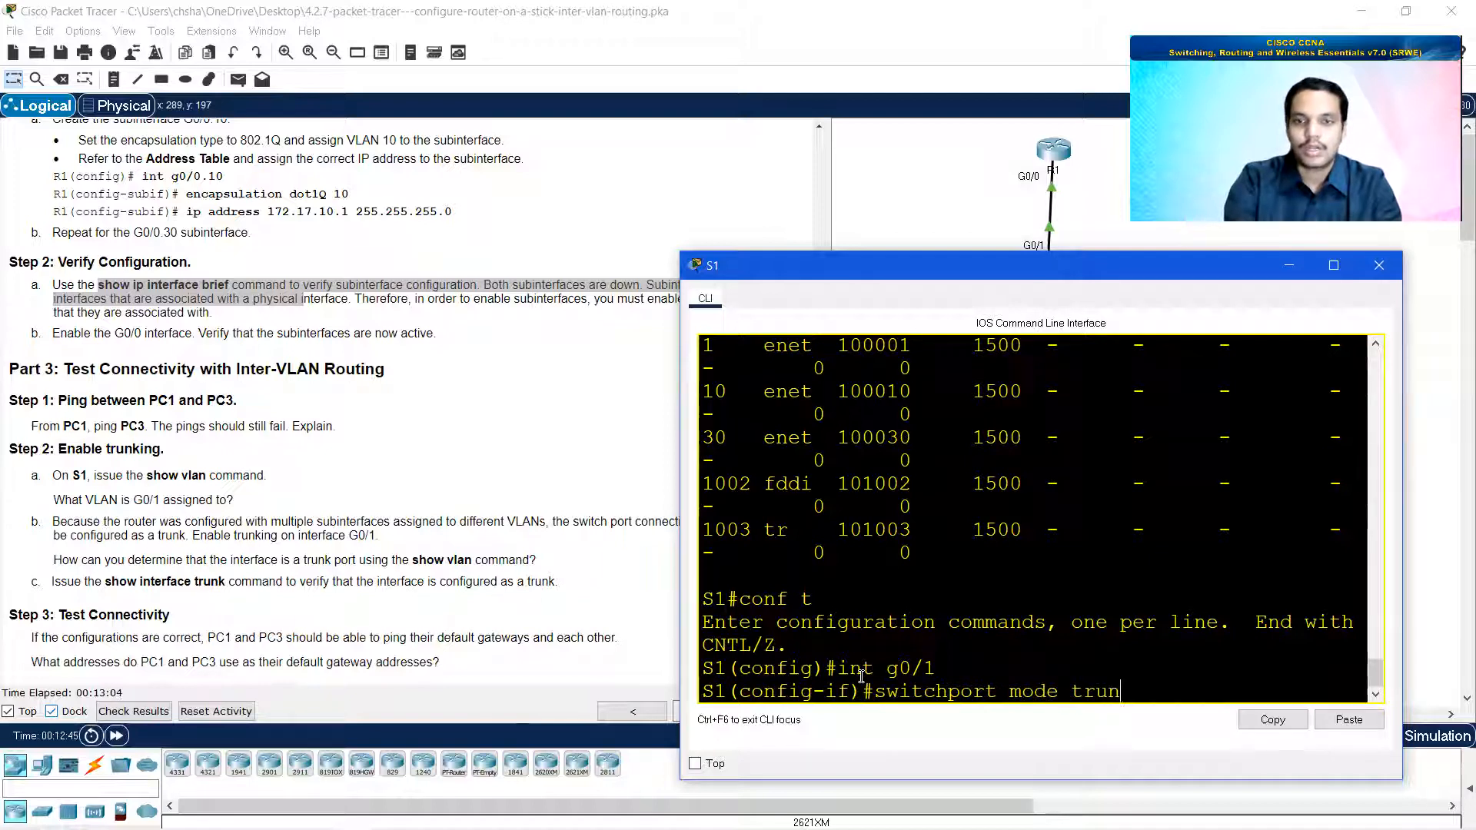
key("Return")
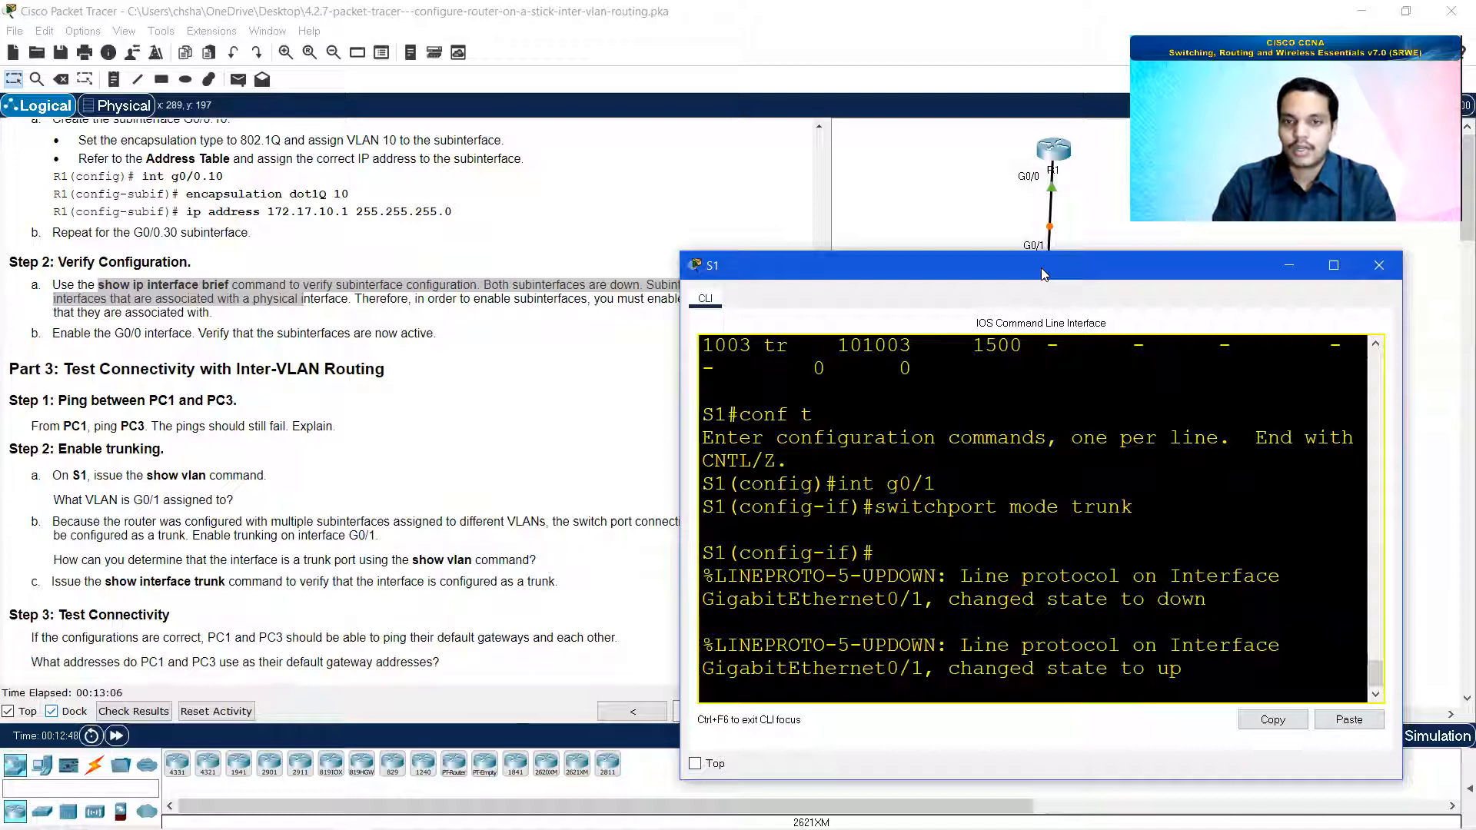
left_click_drag(1043, 274, 851, 361)
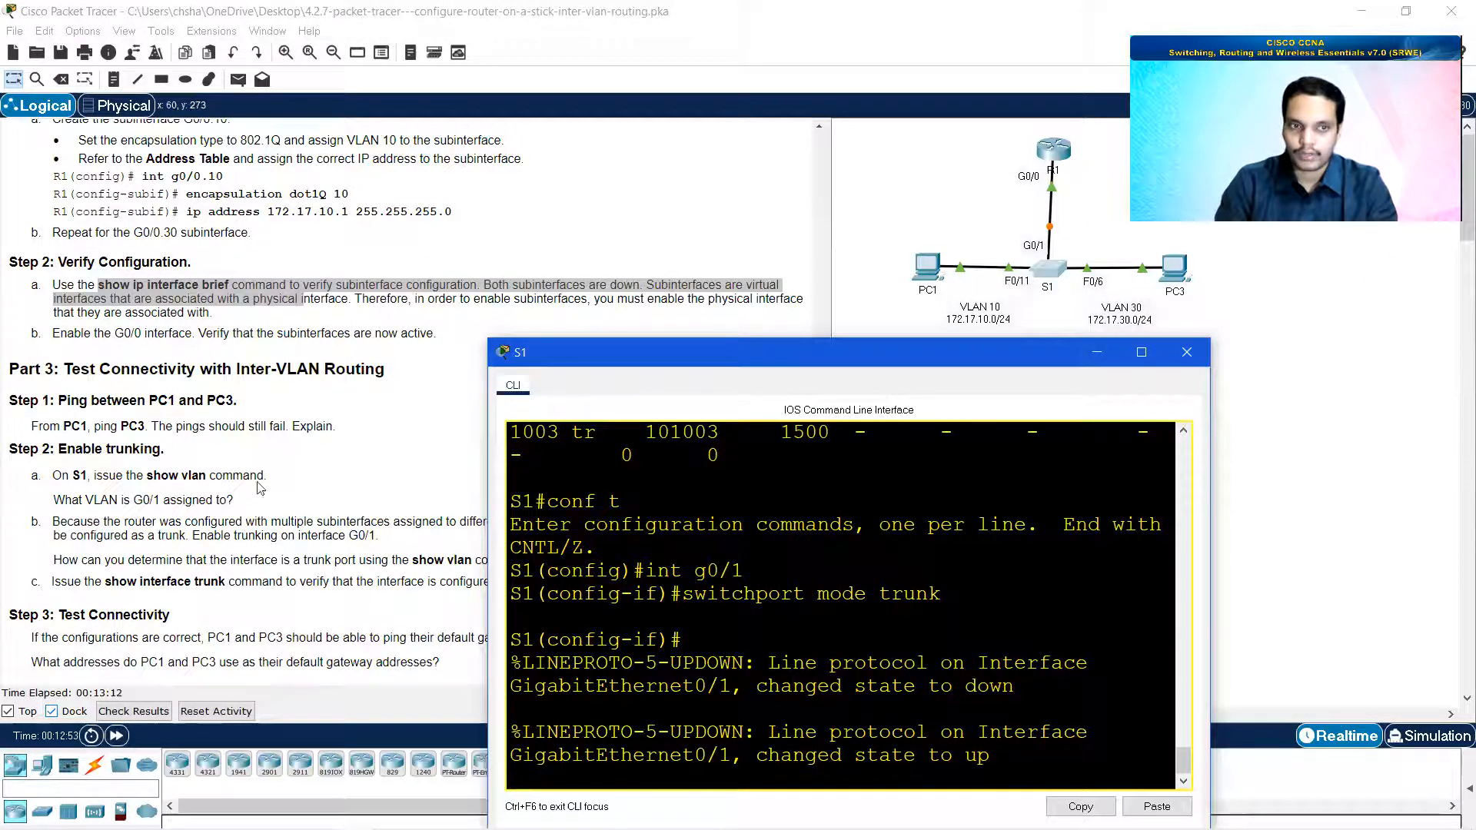
left_click(1187, 352)
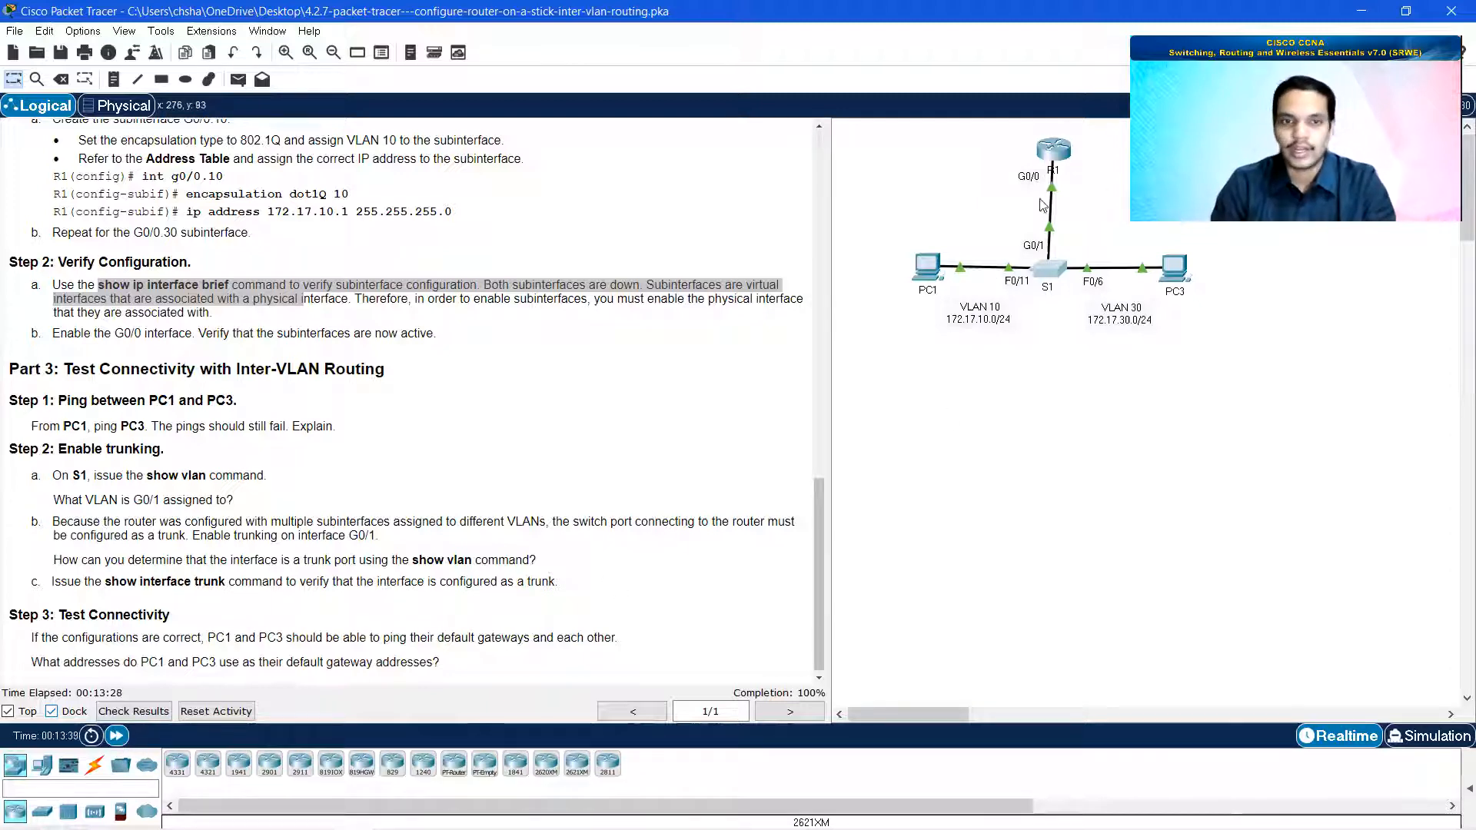
Step: Repeat the ping to PC3 at 172.17.30.10 from PC1, read the replies in the widened command prompt, and close it
scroll(676, 434, "down", 1)
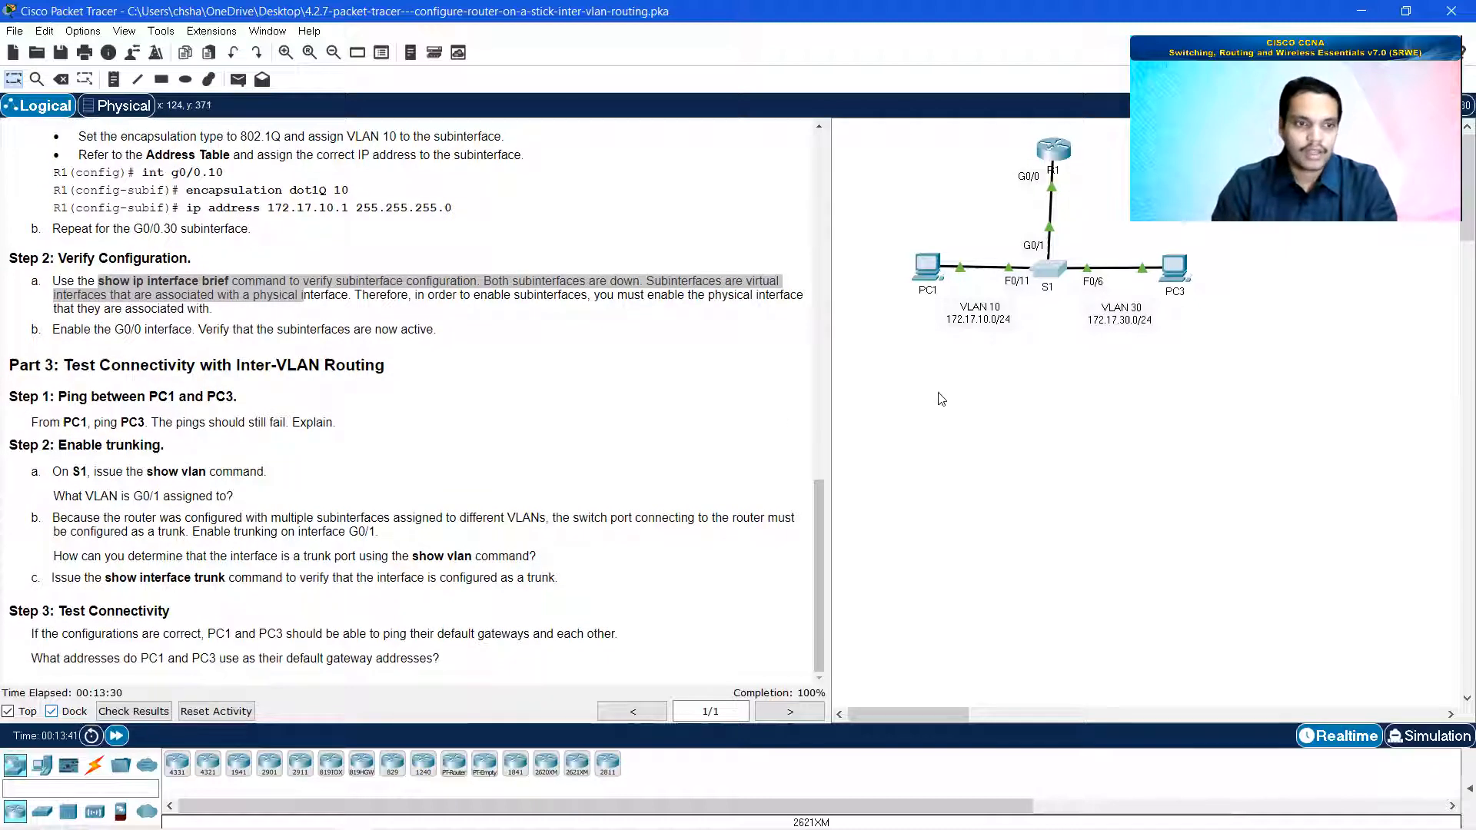
left_click(926, 267)
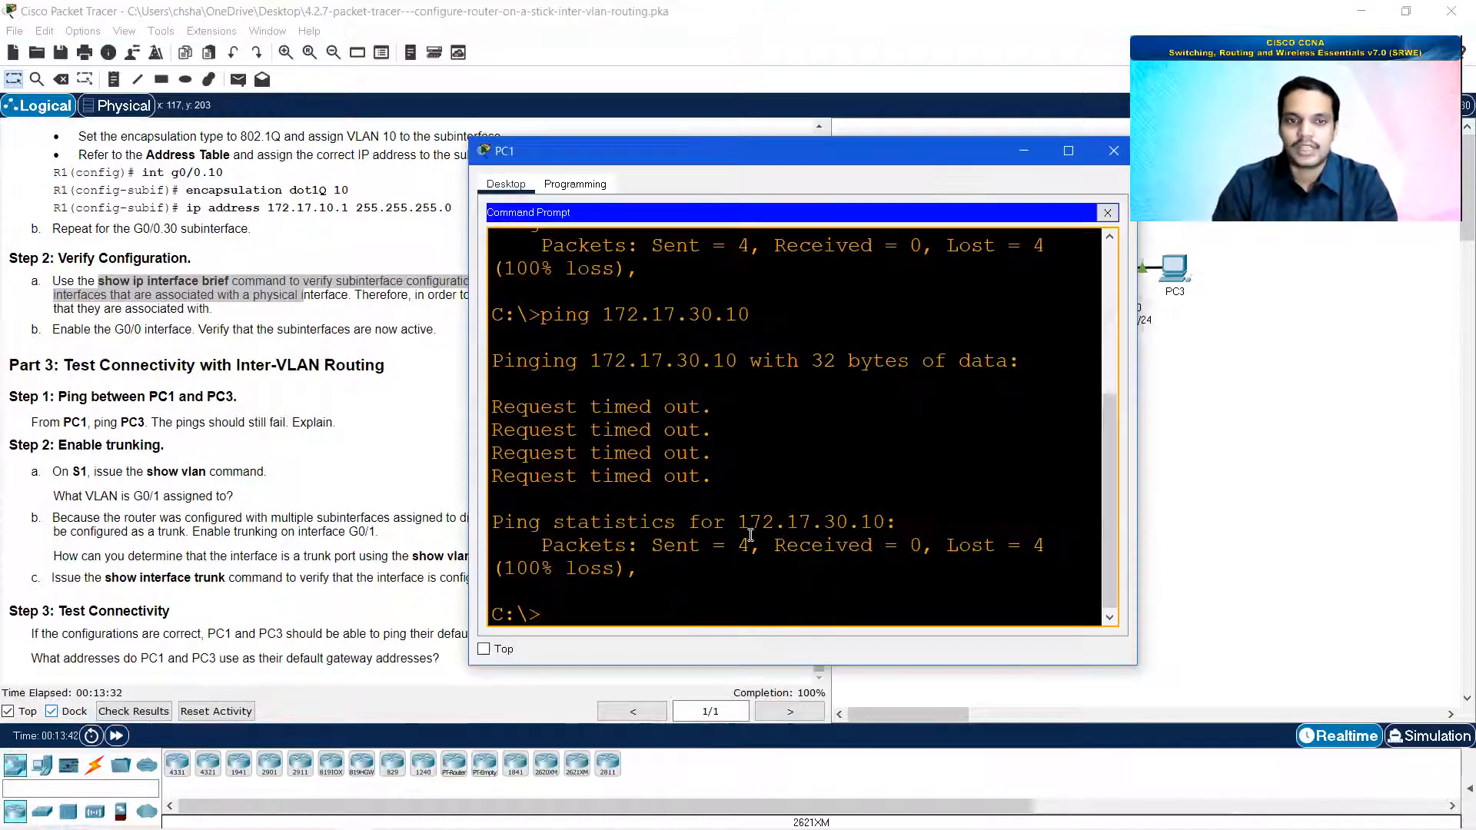
key("Up")
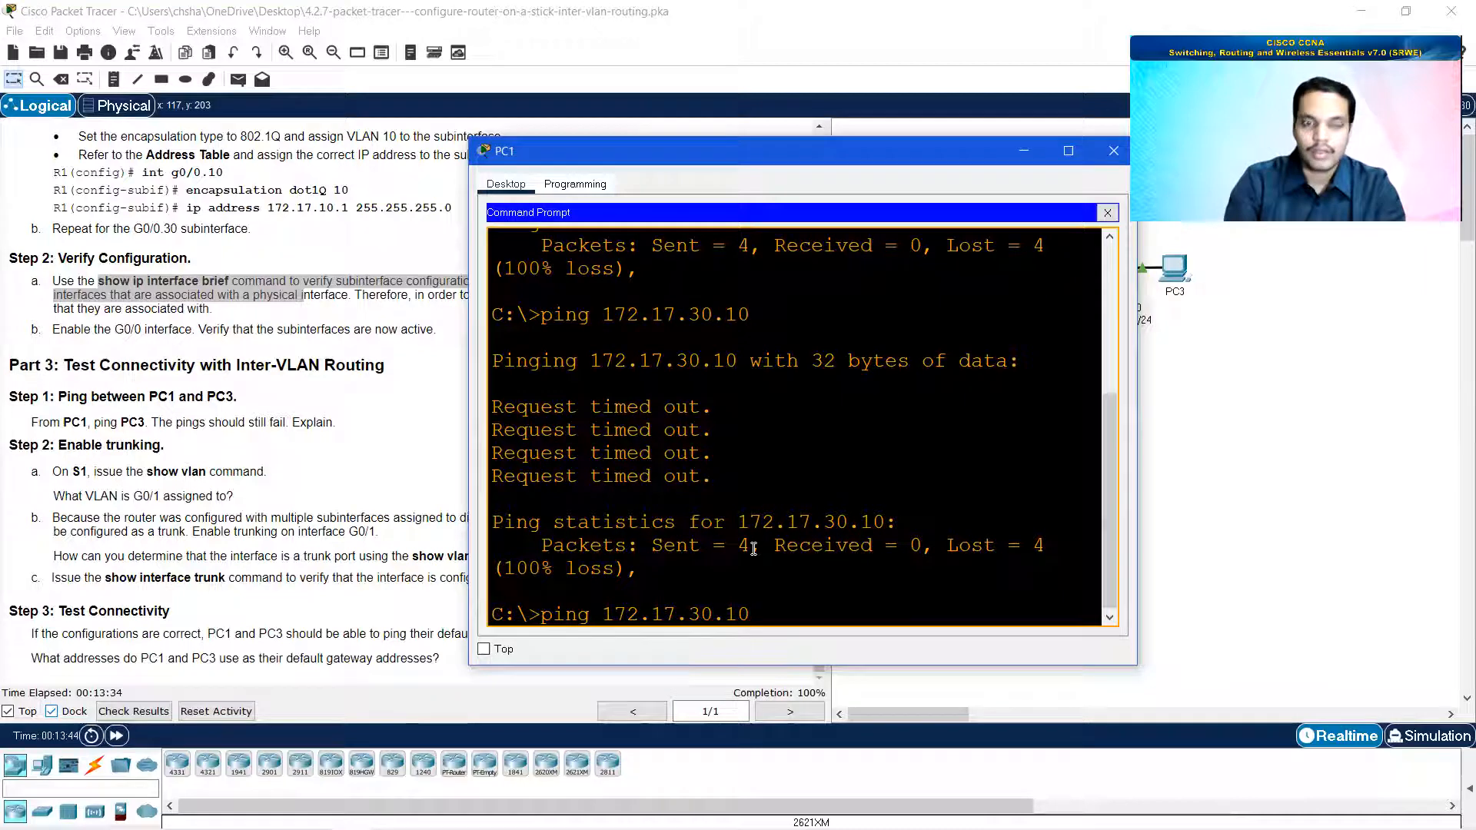
key("Return")
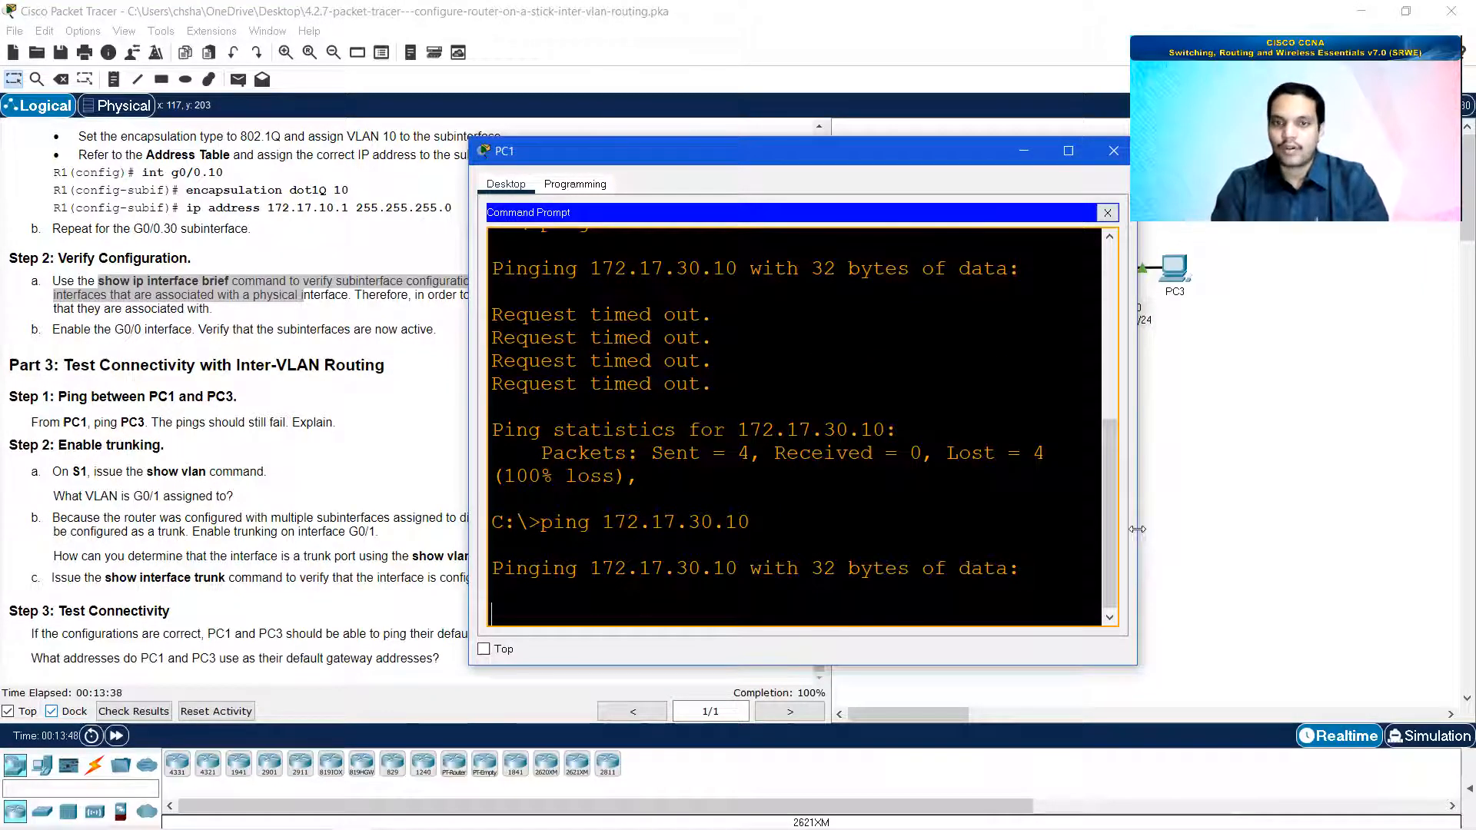
left_click_drag(1137, 529, 1358, 537)
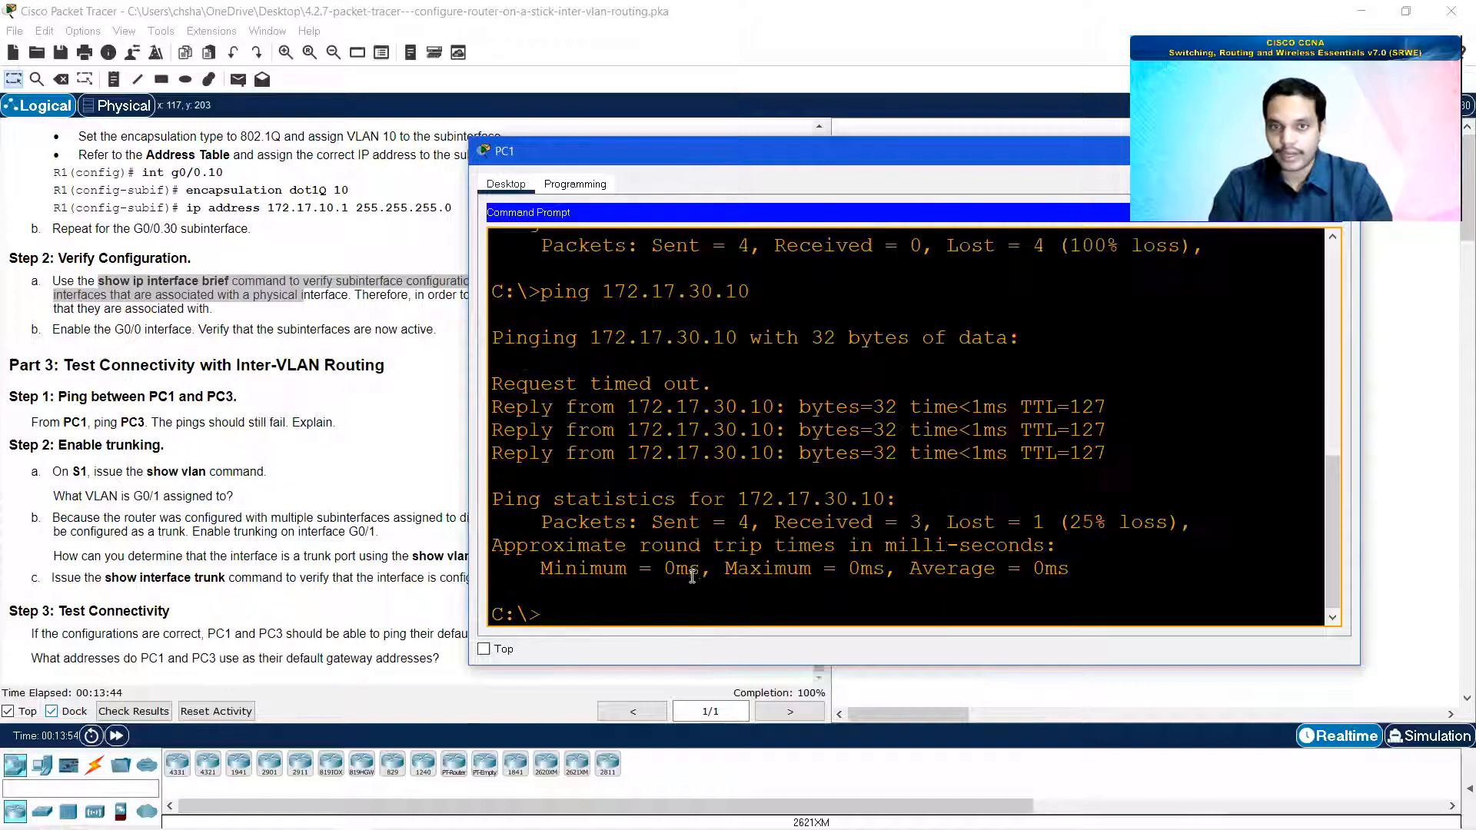
left_click_drag(651, 406, 688, 454)
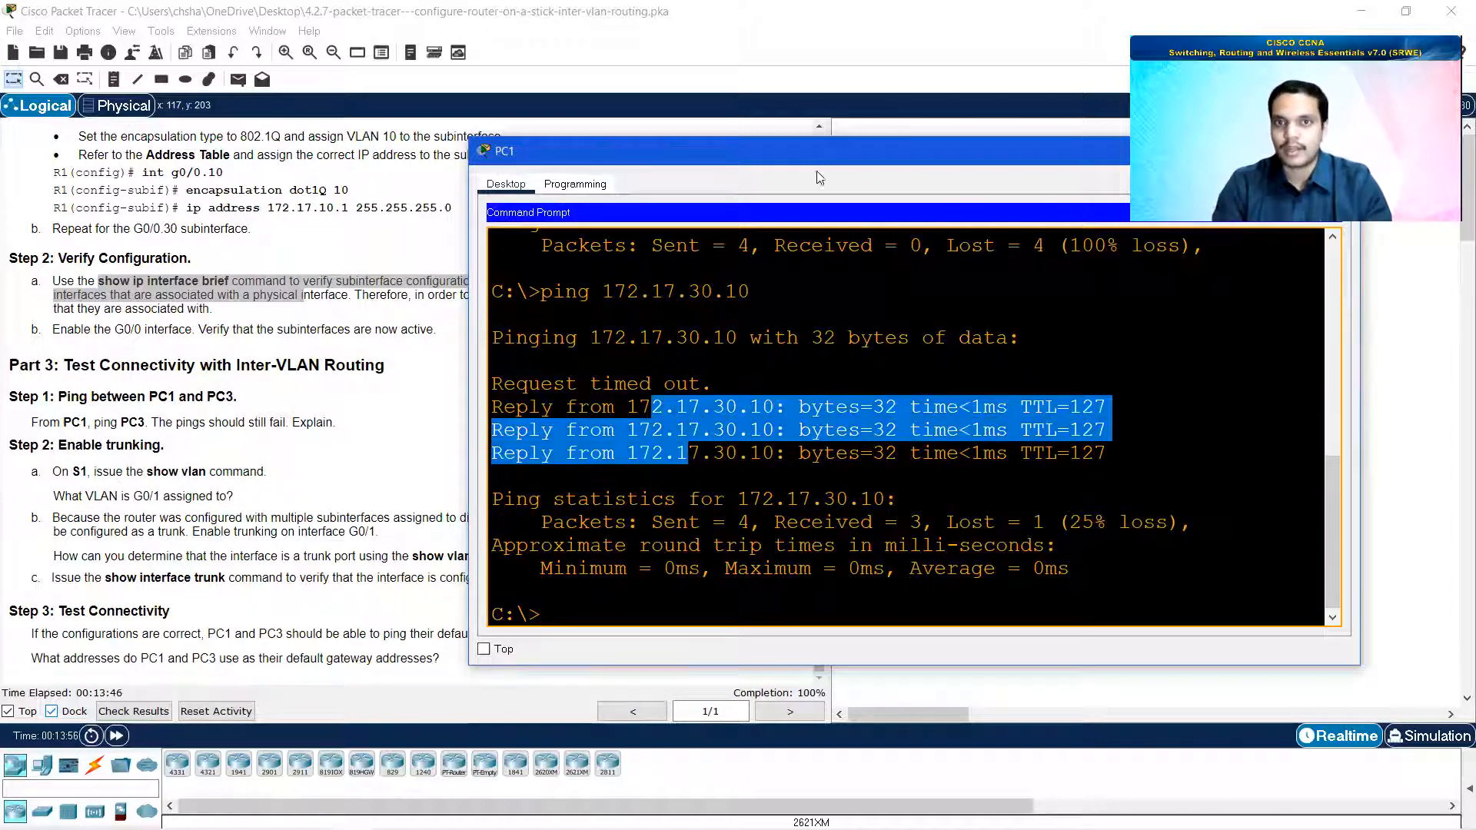
left_click_drag(826, 149, 636, 240)
left_click(1151, 244)
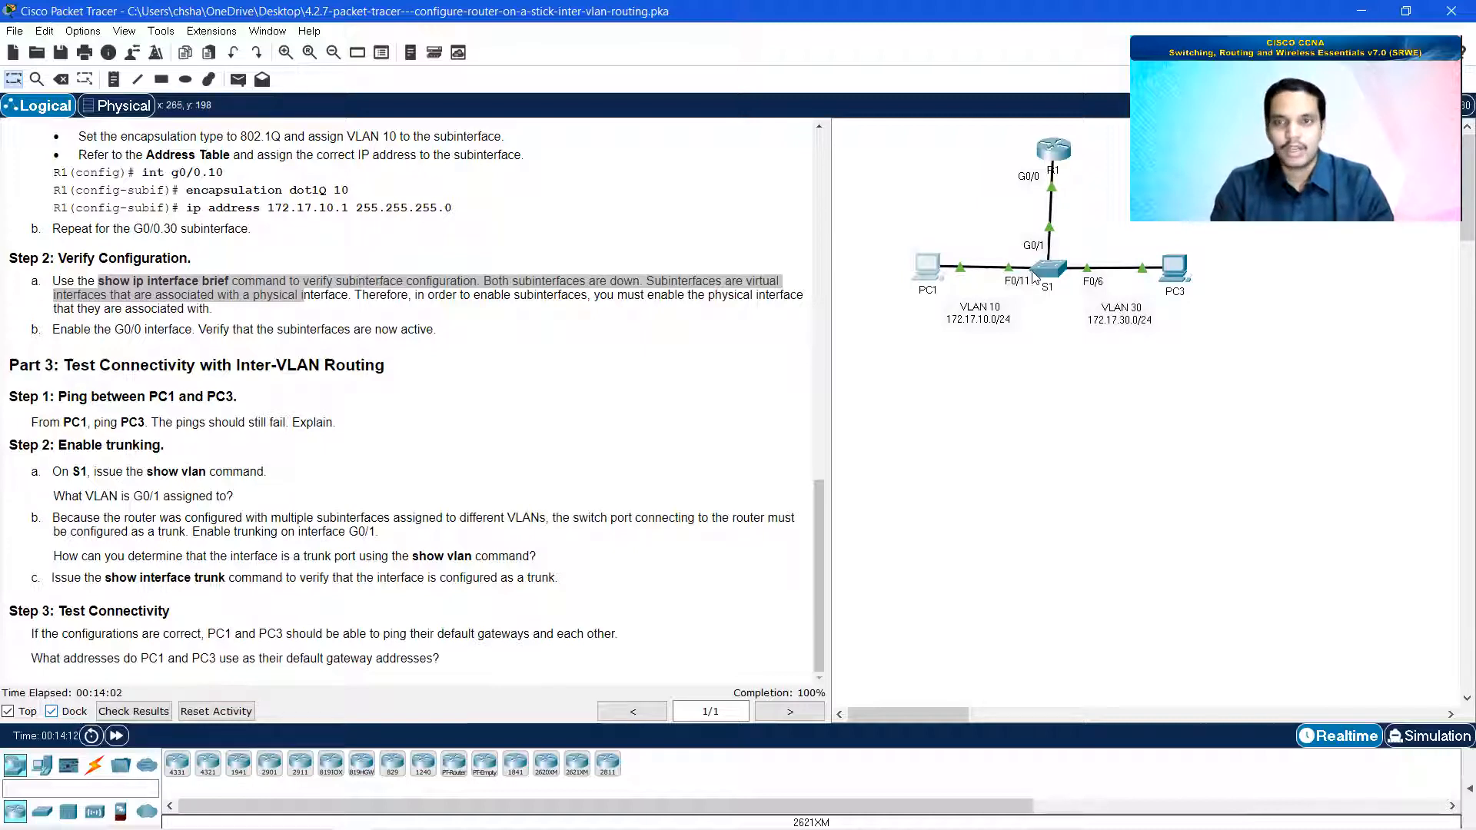
Step: Read the default gateway question for PC1 and PC3 and look up R1's G0/0.10 and G0/0.30 addresses in the Addressing Table
mouse_move(1050, 279)
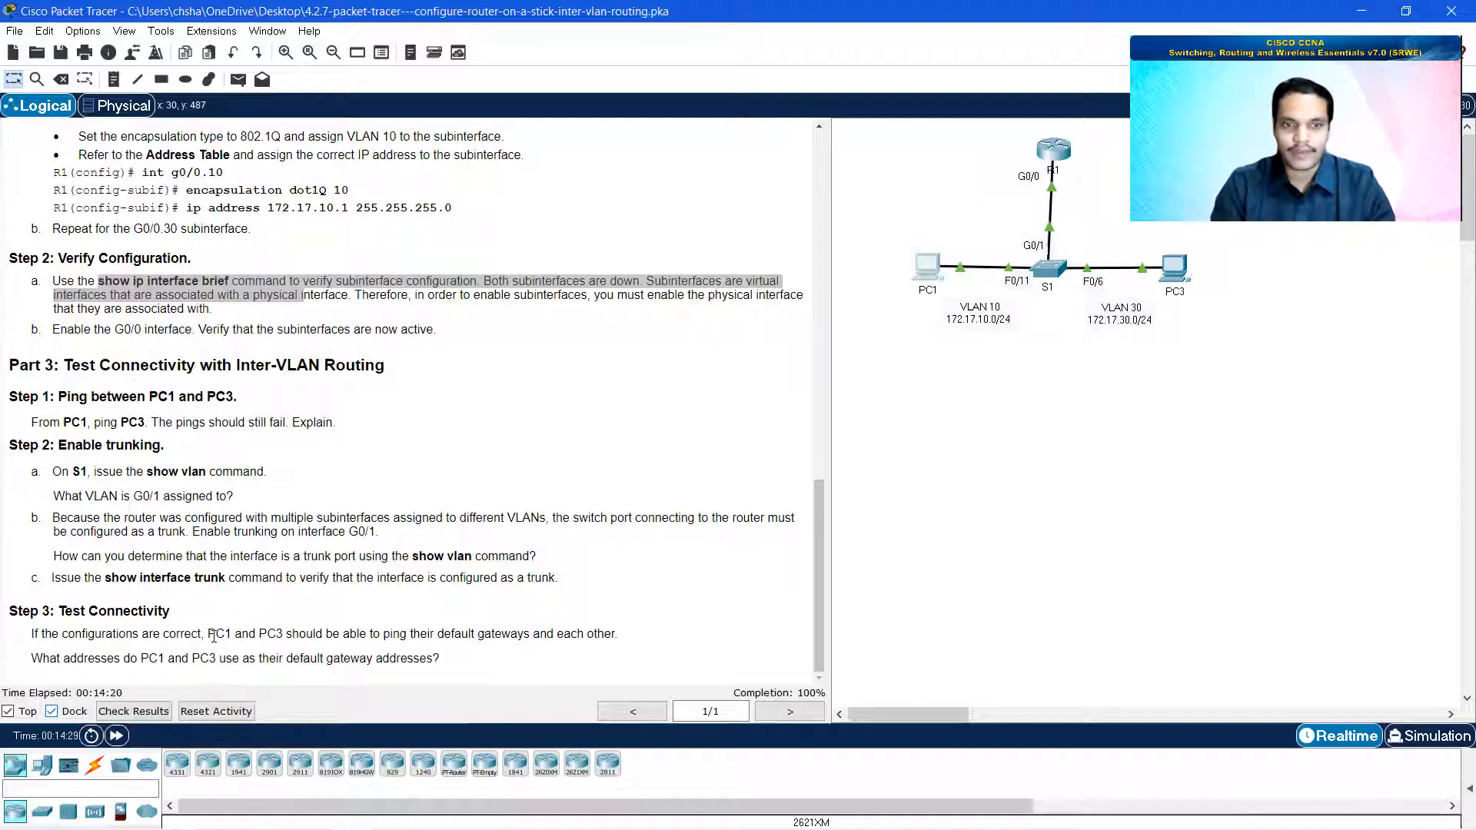
left_click_drag(142, 658, 454, 668)
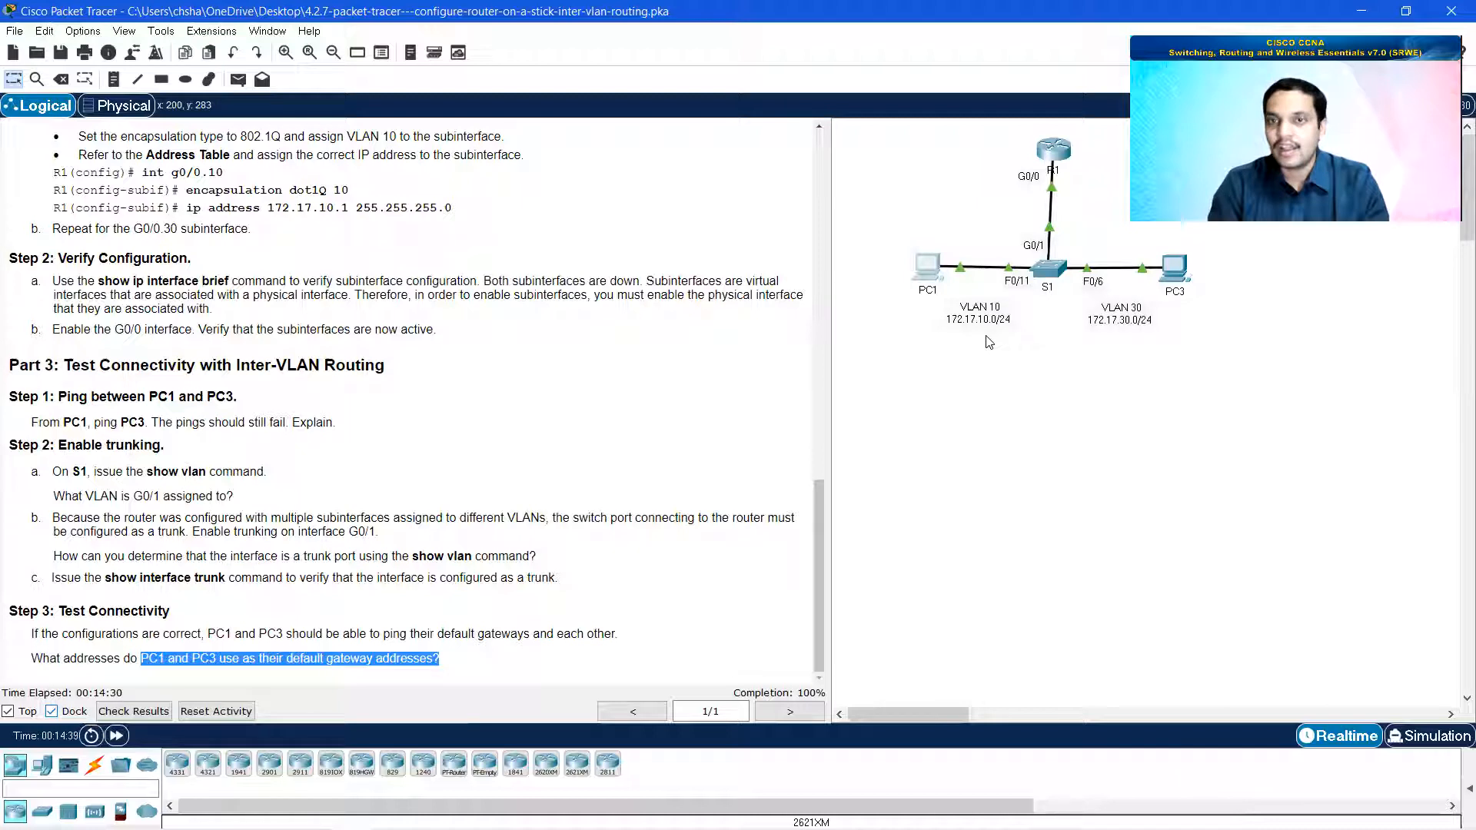
scroll(701, 389, "up", 6)
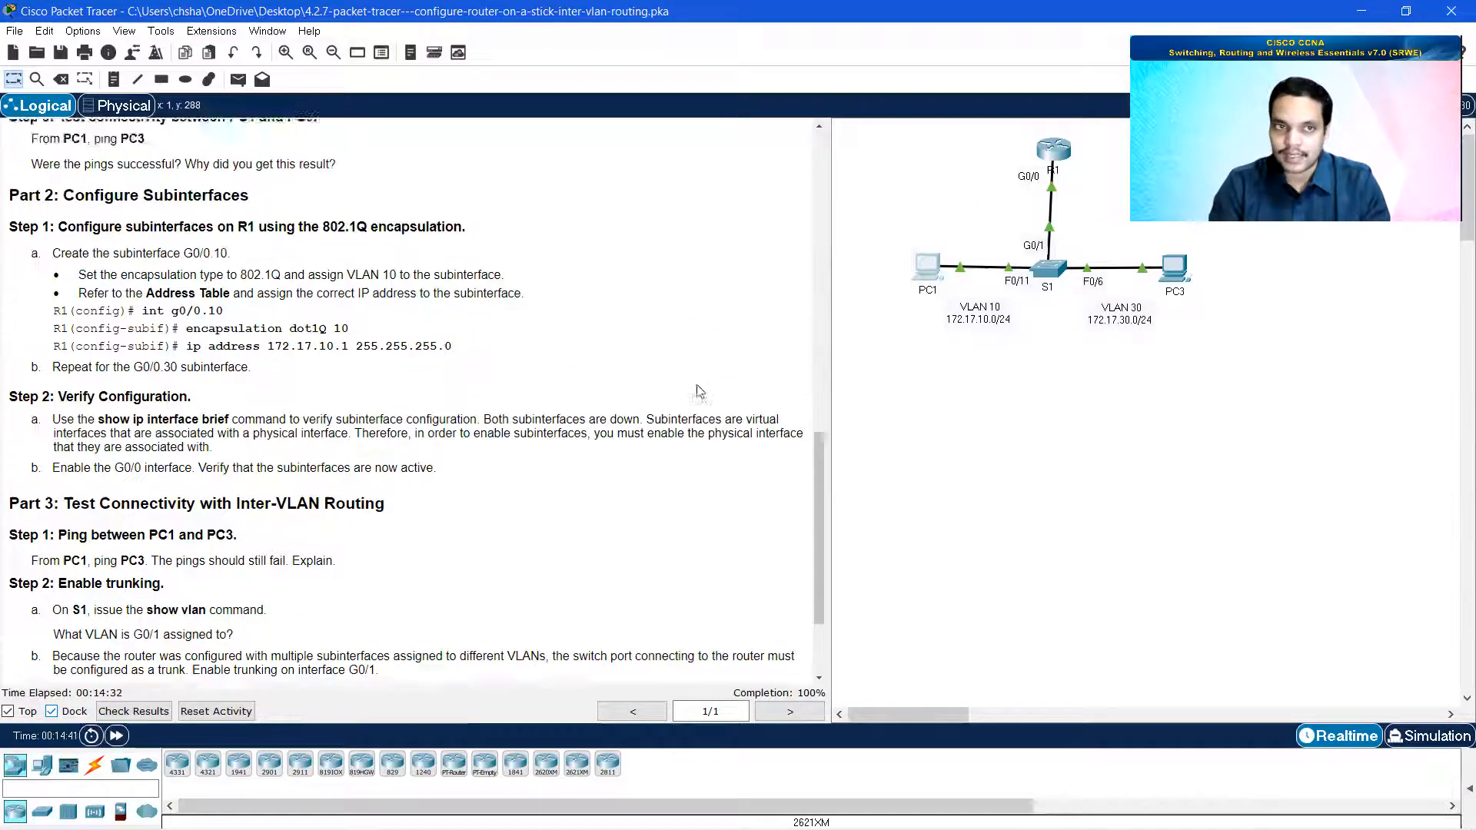
scroll(421, 345, "up", 10)
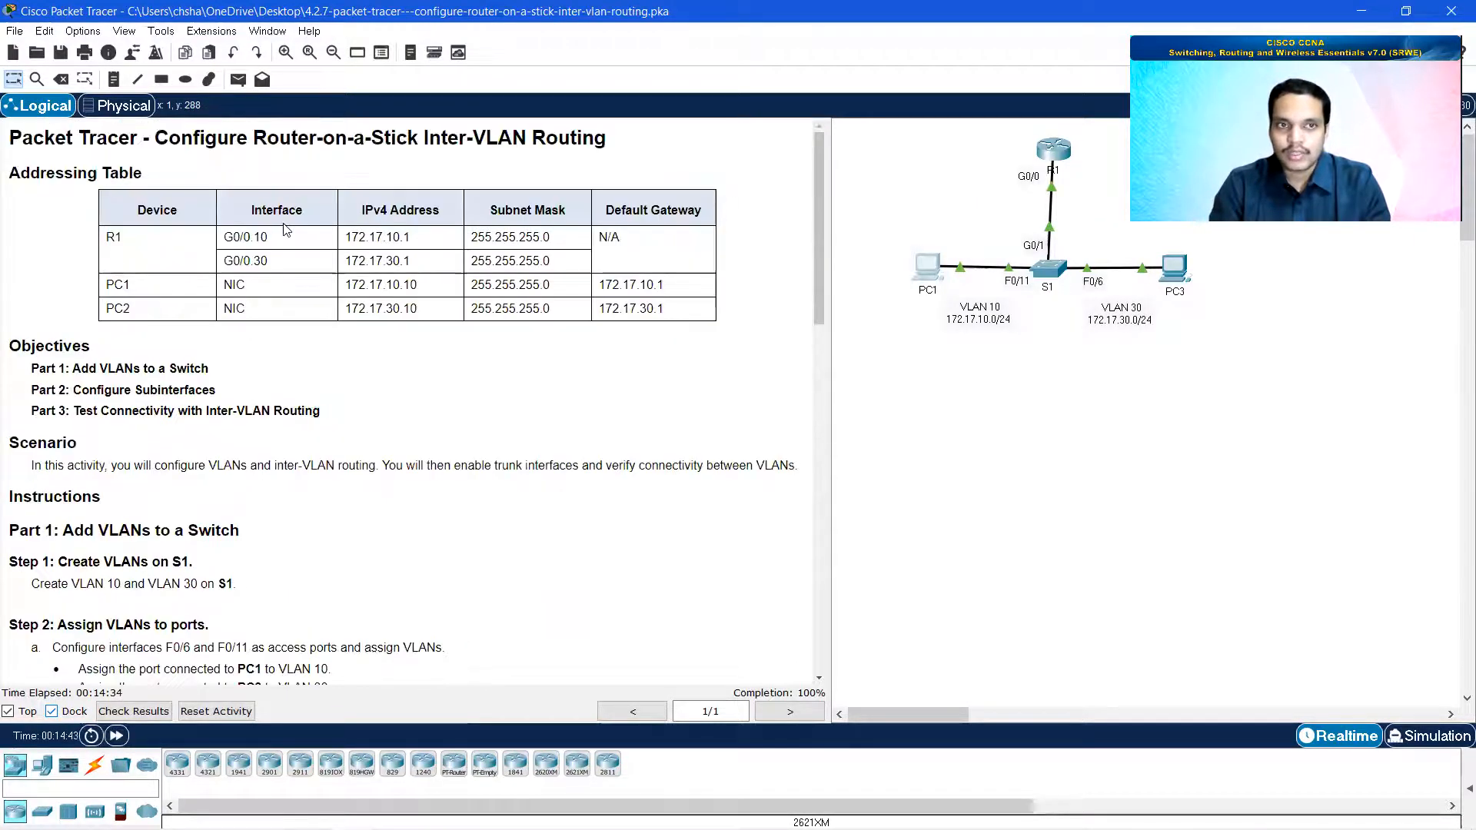
left_click_drag(267, 238, 223, 240)
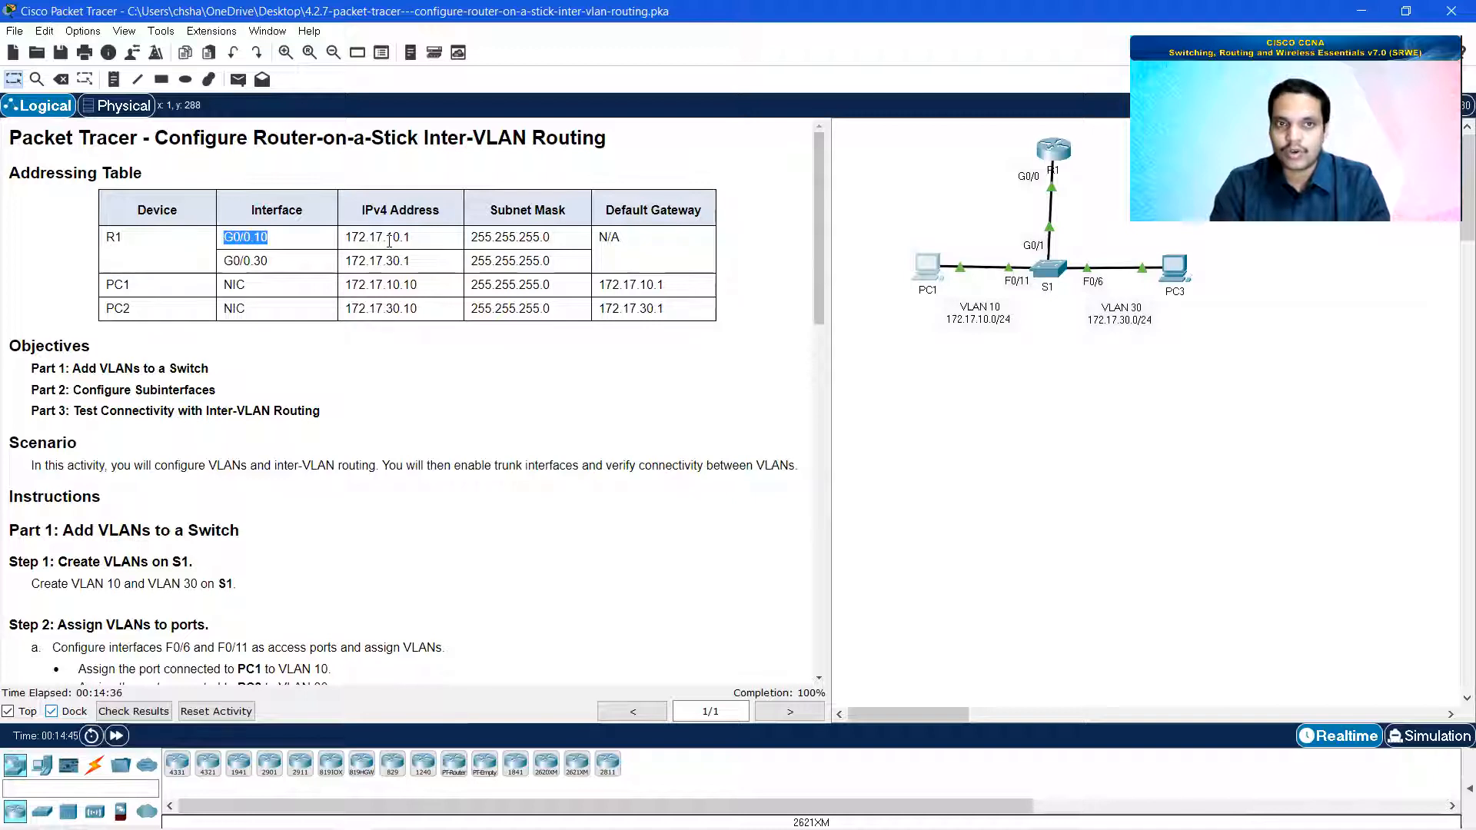
left_click_drag(412, 240, 343, 239)
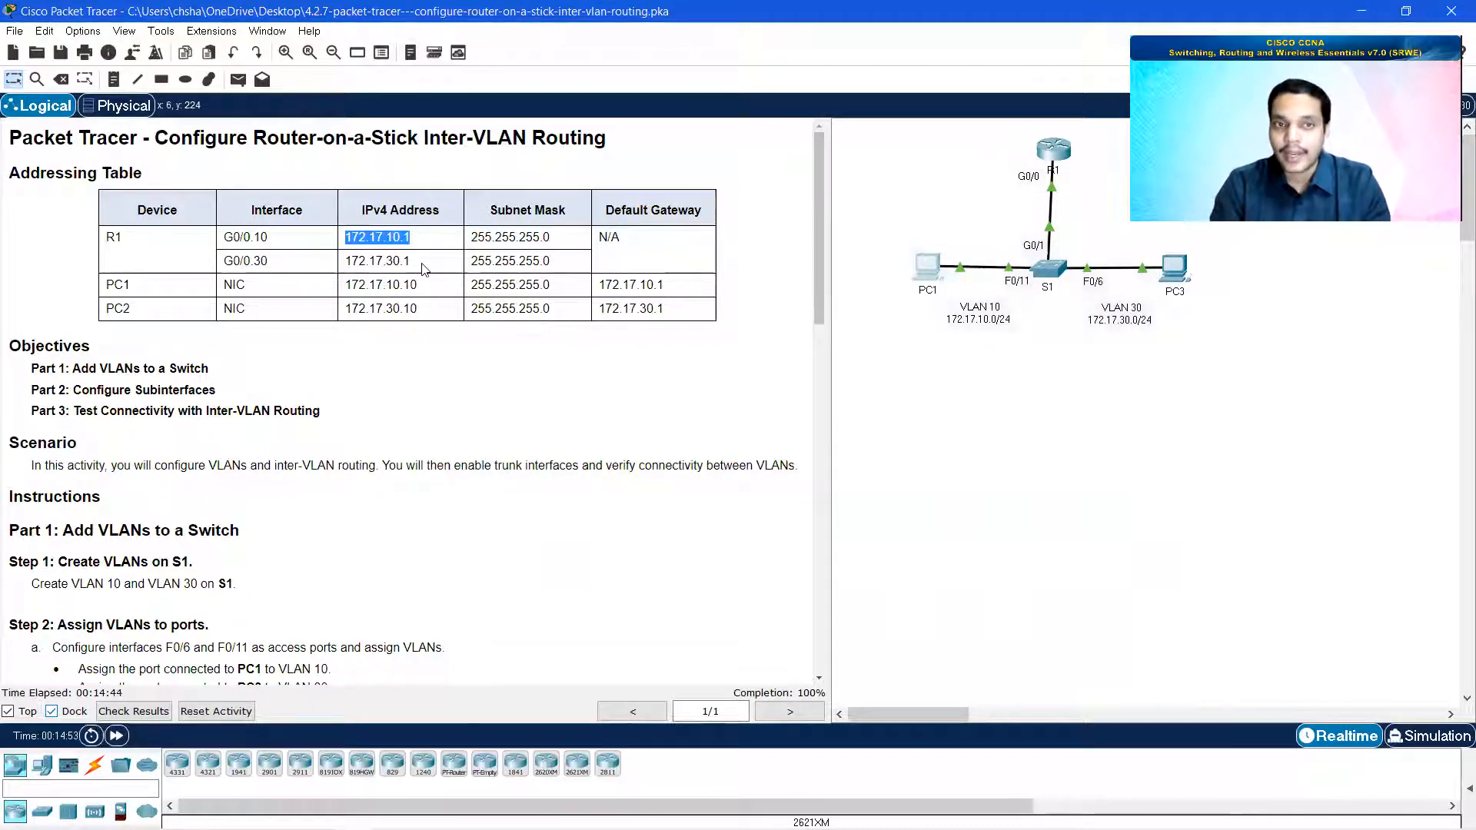
left_click_drag(415, 262, 351, 259)
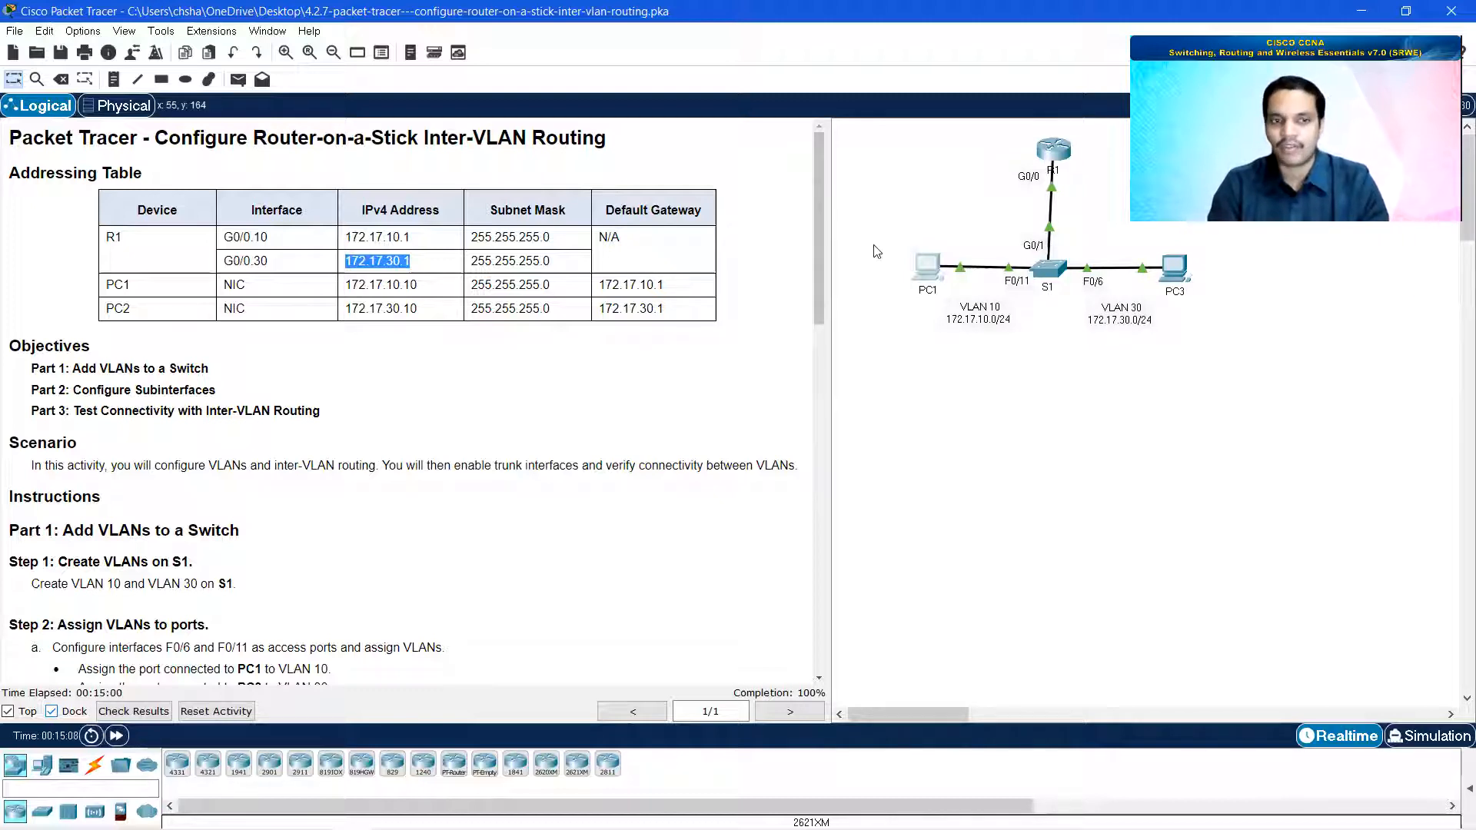
scroll(695, 439, "down", 3)
scroll(695, 439, "down", 5)
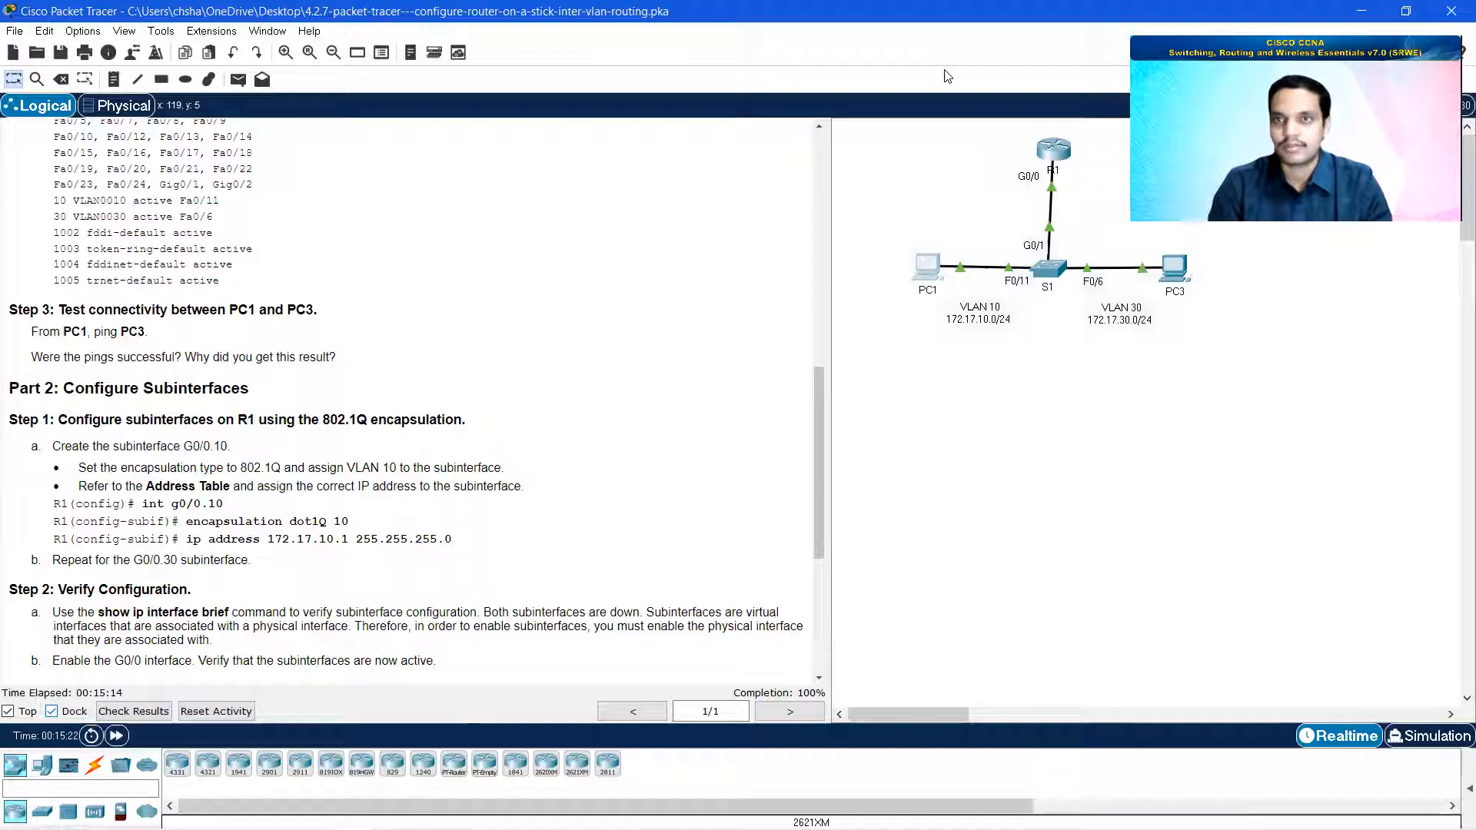
key("alt+Tab")
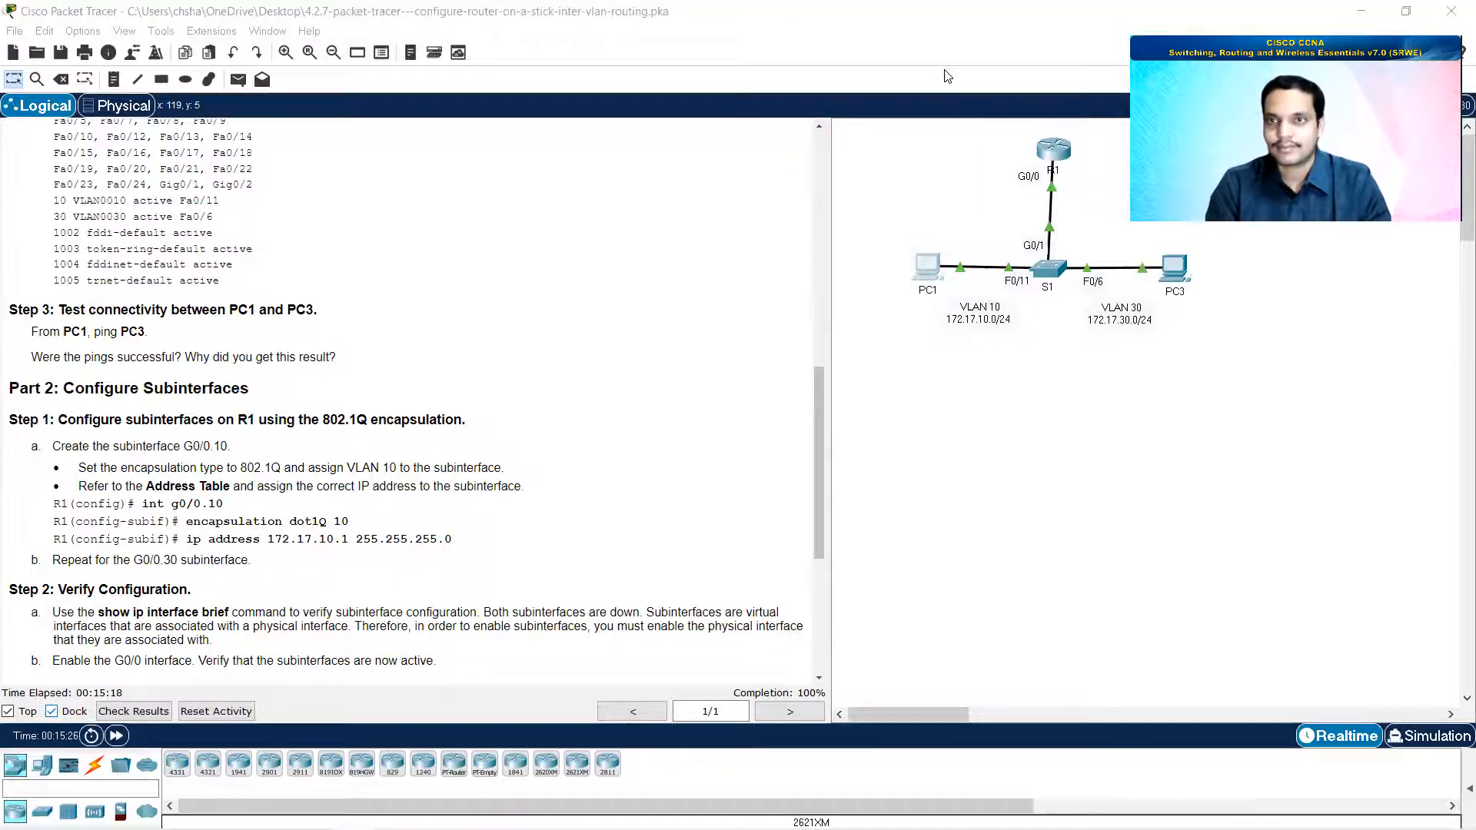